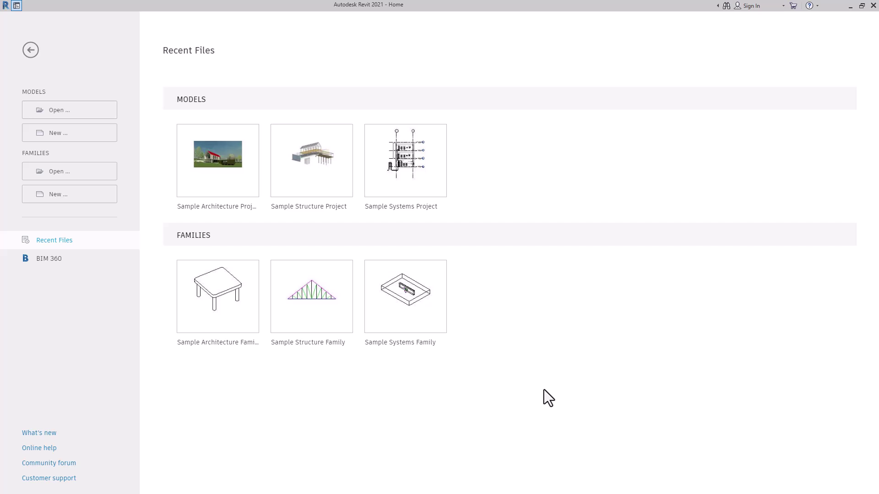
Step: Create a new project from the Metric-Architectural Template
left_click(78, 136)
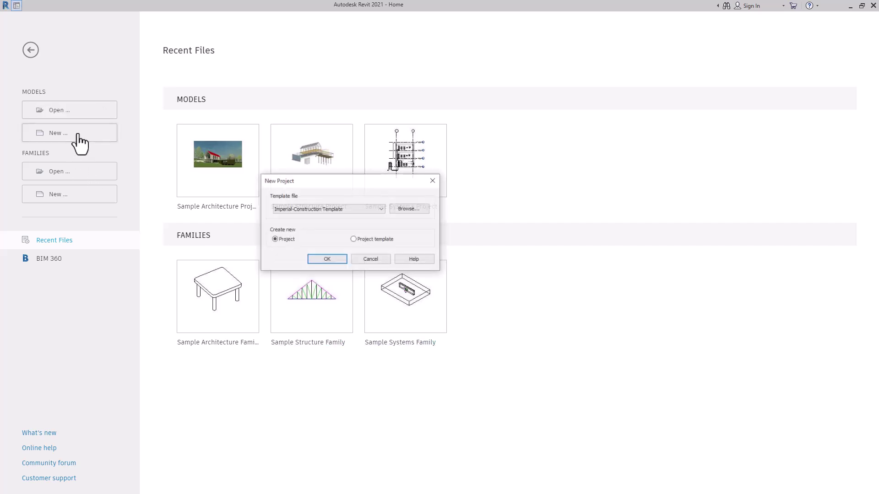
left_click(350, 211)
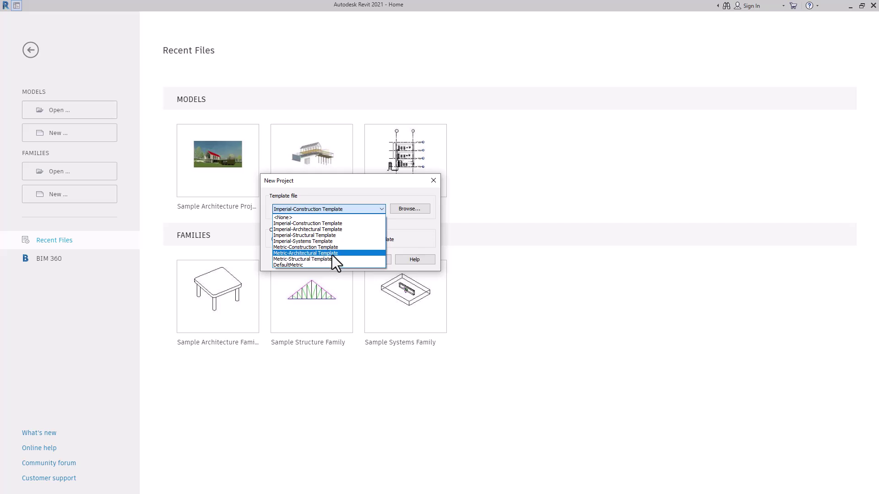
left_click(331, 254)
left_click(325, 260)
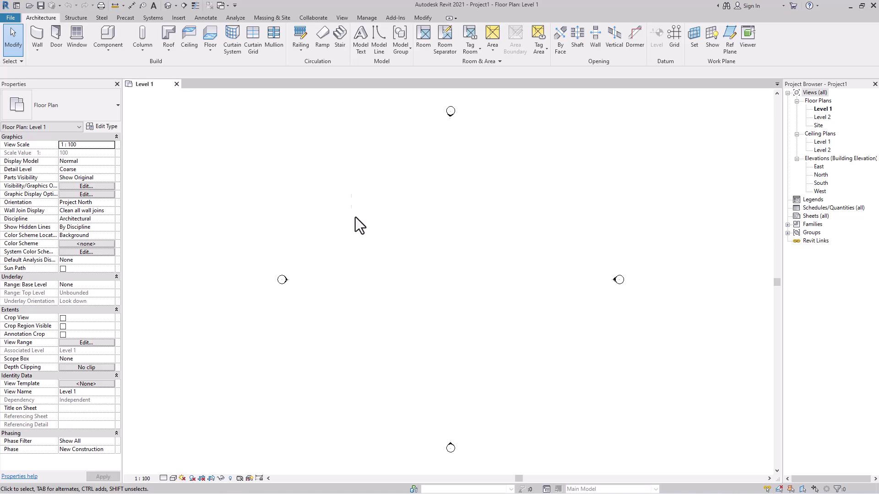
Step: Show the massing and site tools and open the Site floor plan
left_click(277, 18)
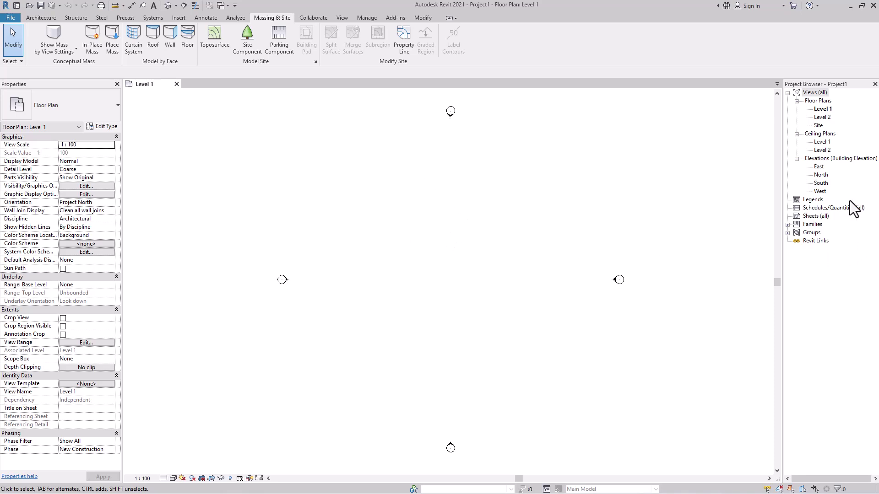
double_click(819, 126)
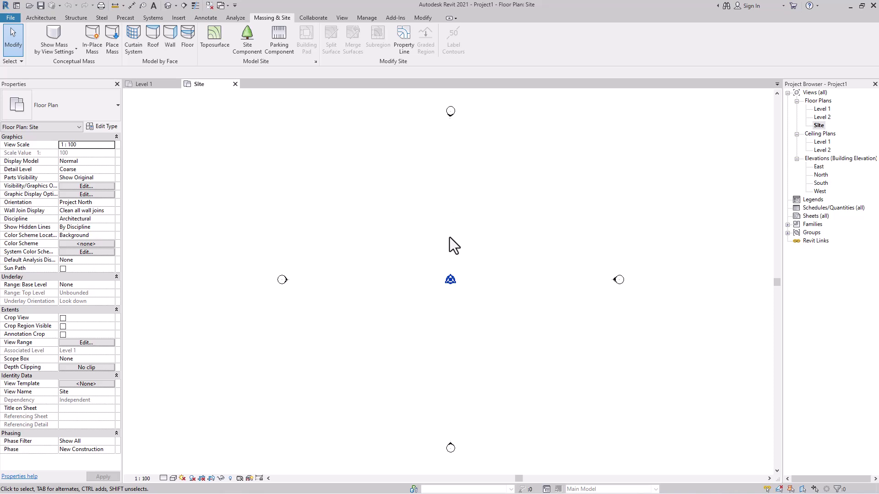
double_click(828, 110)
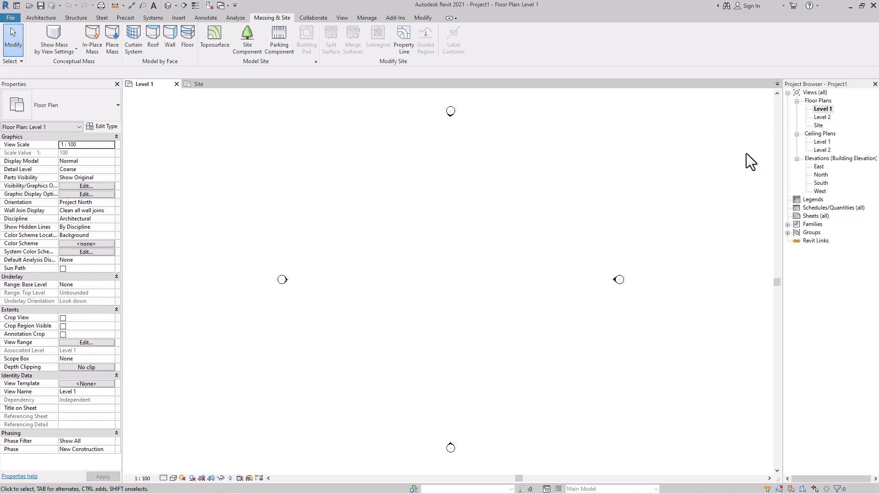
double_click(818, 125)
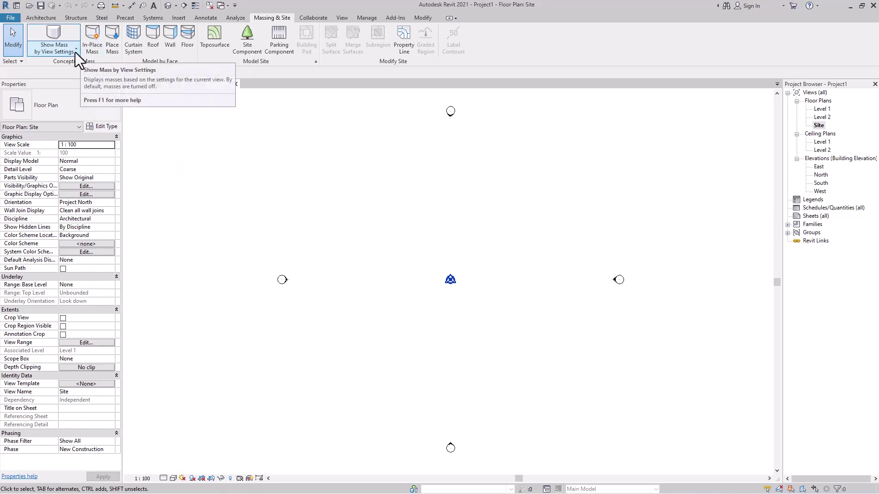
left_click(98, 43)
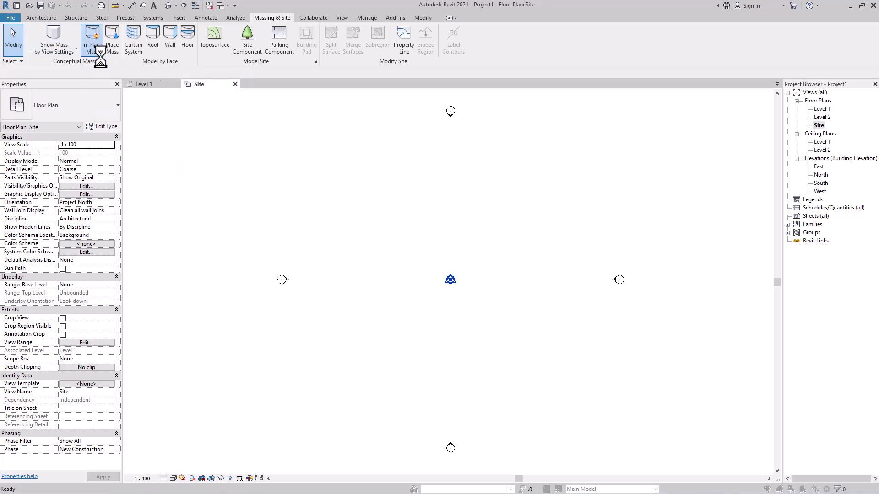
left_click(507, 286)
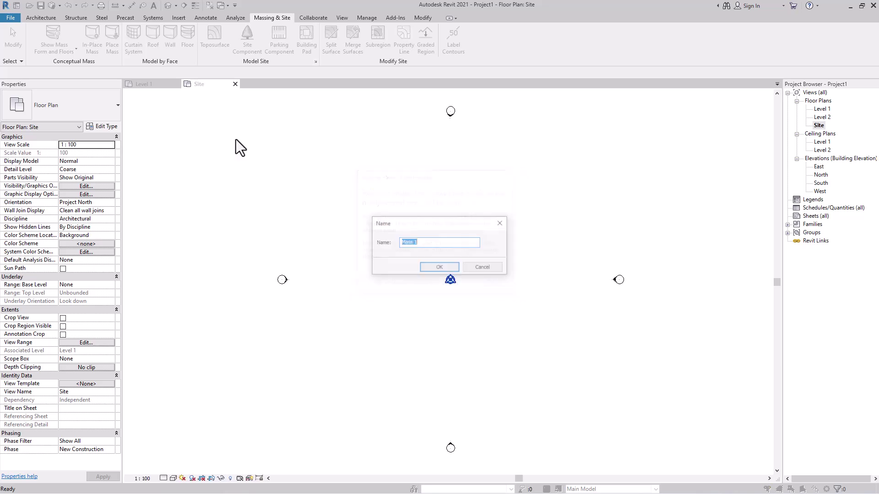
left_click(478, 267)
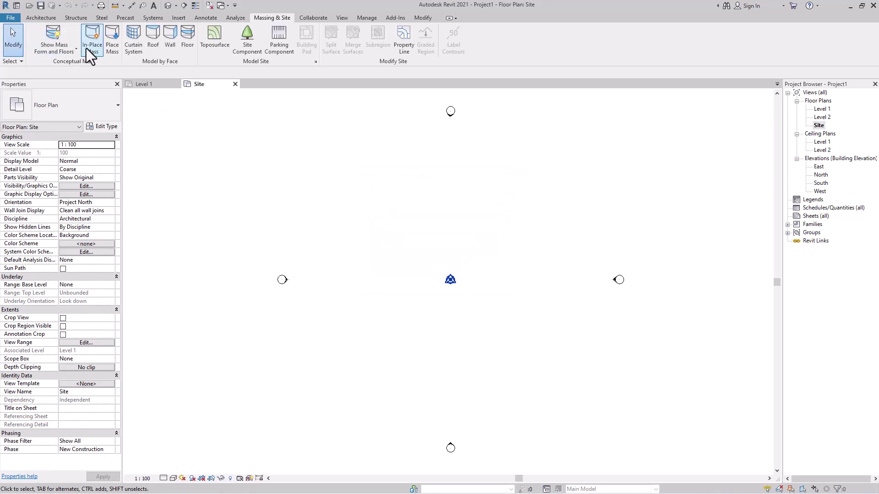
Step: Set mass display to Show Mass Form and Floors and start an in-place mass with the default name Mass 1
left_click(68, 50)
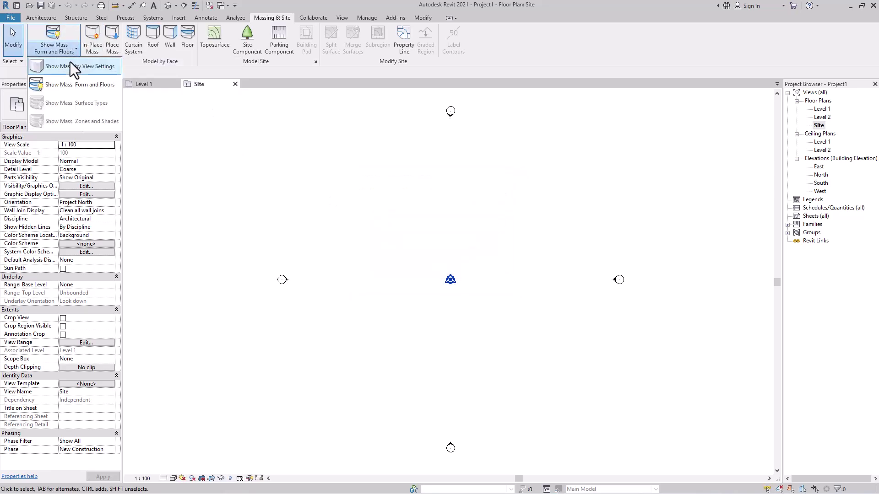
left_click(97, 89)
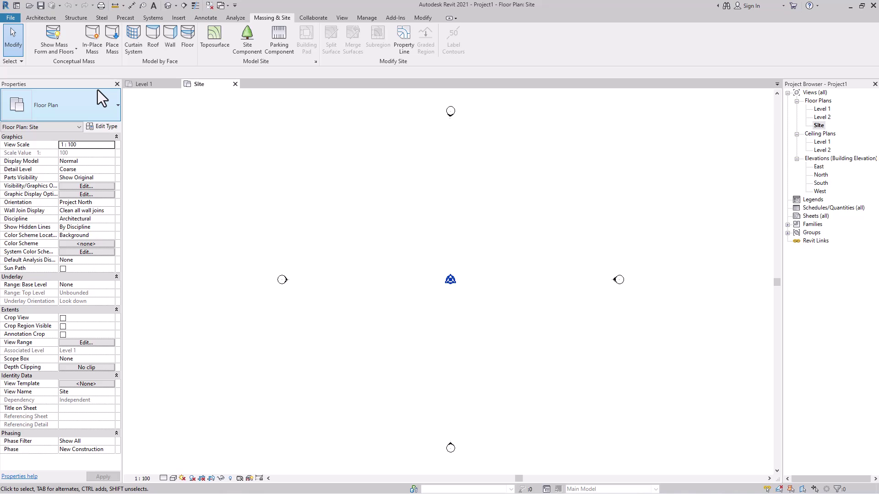
left_click(94, 42)
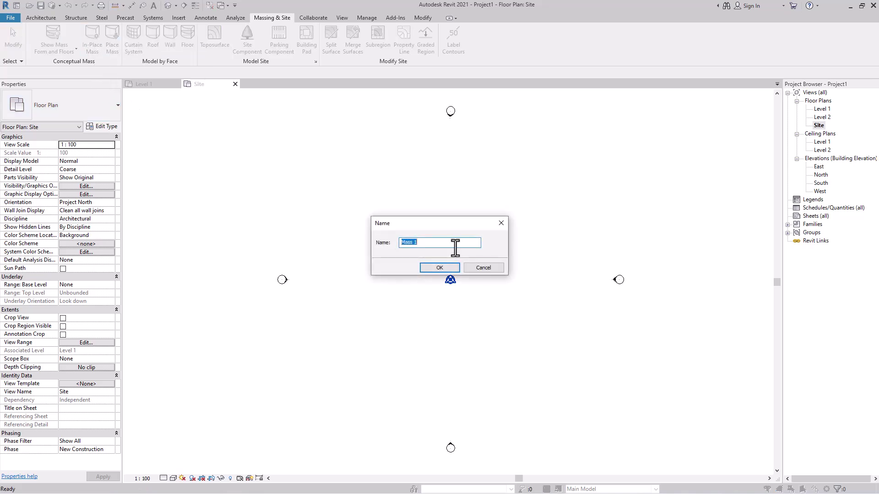
left_click(446, 269)
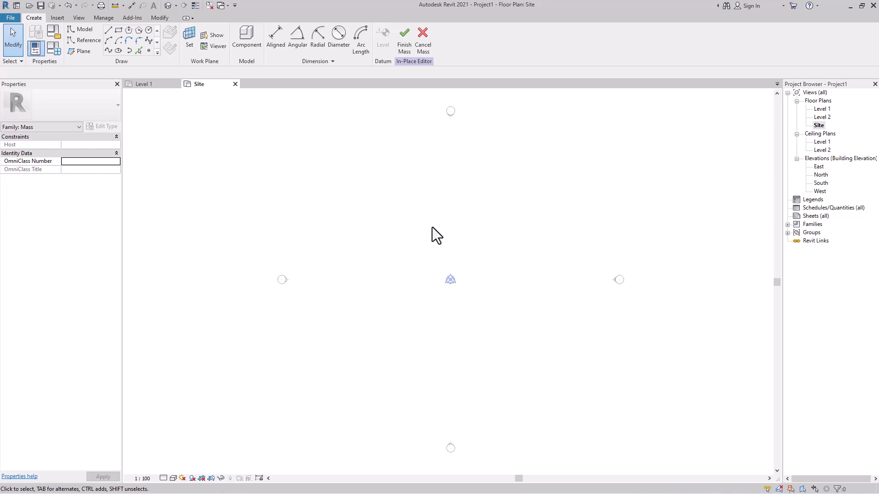
Step: Draw a model-line rectangle on the Level 1 work plane, enclosing the base point between the four elevation markers
left_click(85, 31)
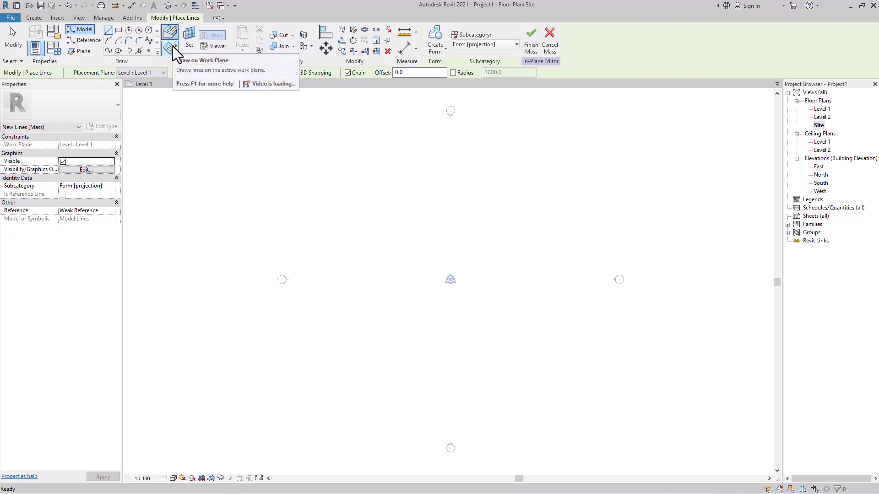
left_click(172, 47)
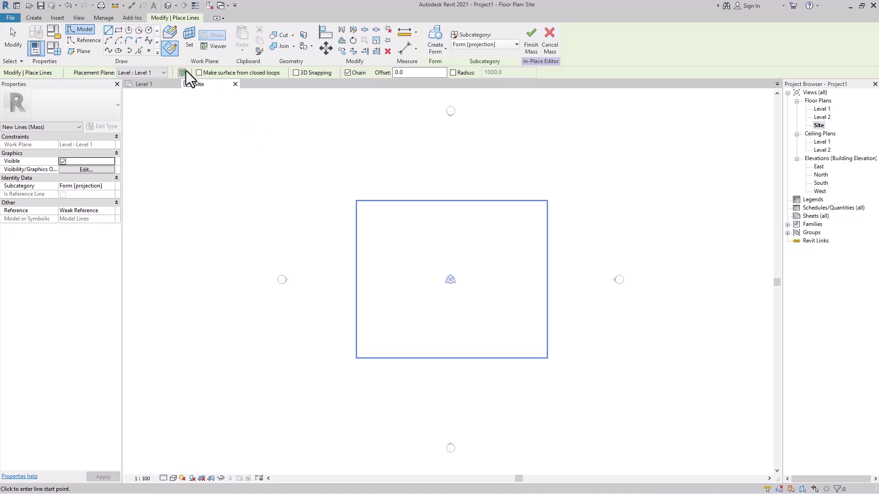
left_click(119, 30)
left_click(334, 235)
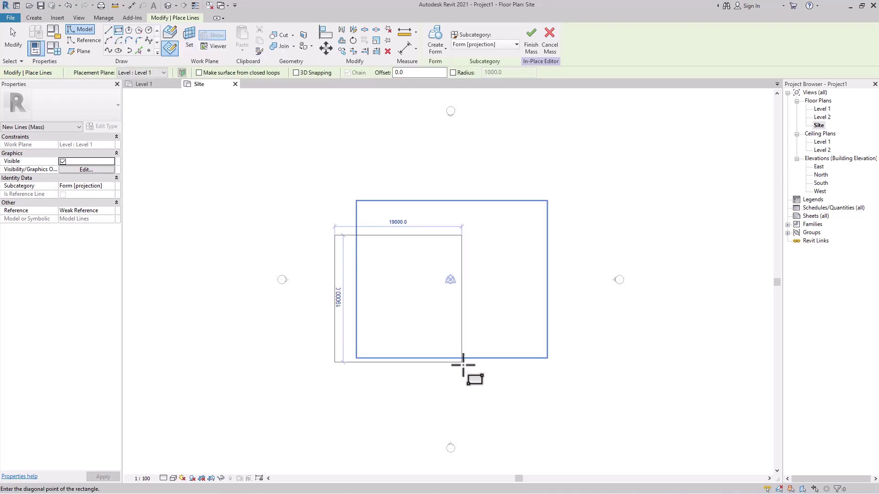
left_click(515, 389)
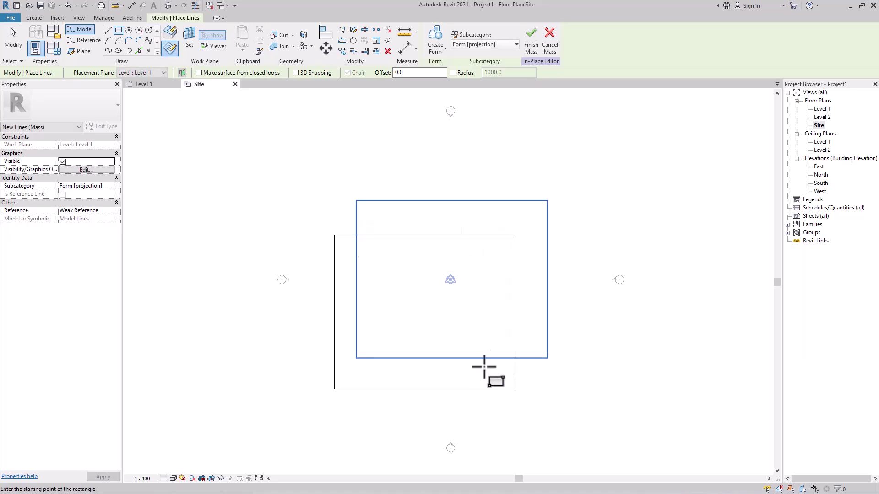
Step: Create a solid form from the rectangle and set the 3D view's visual style to Consistent Colors
left_click(441, 51)
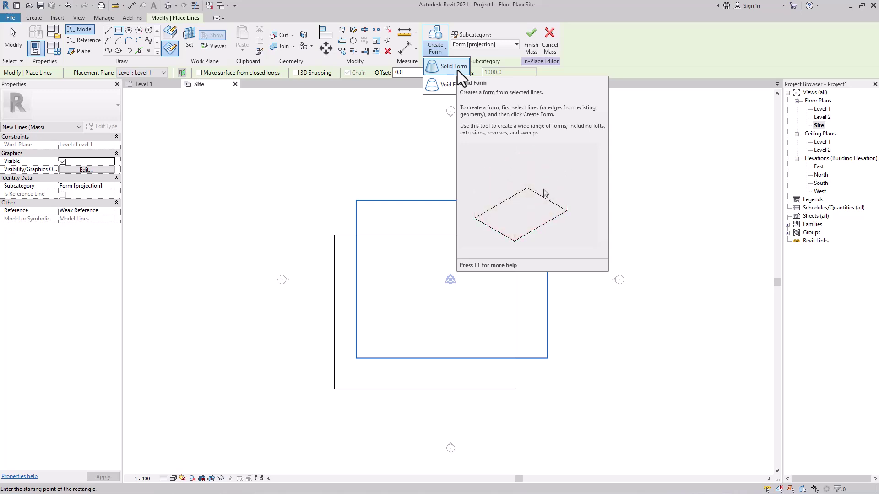
left_click(457, 71)
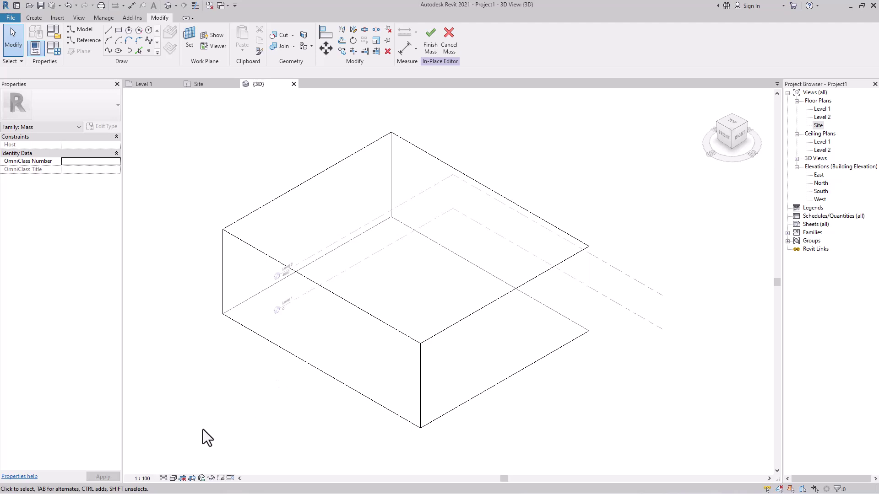
left_click(174, 478)
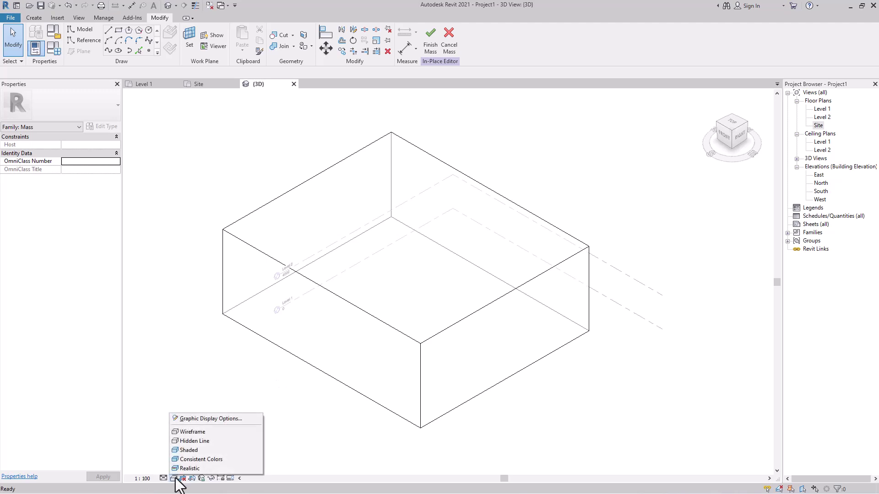
left_click(221, 463)
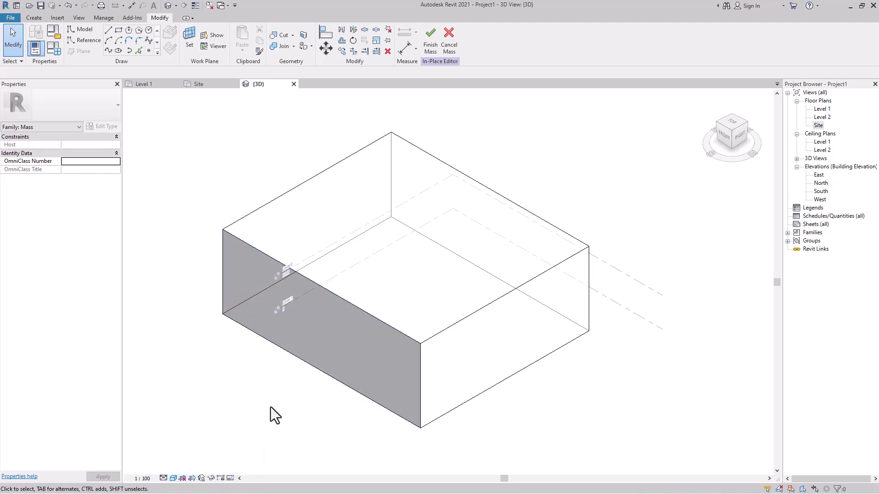
Step: Inspect the box-shaped form in 3D and finish the in-place mass
middle_click_drag(339, 386, 351, 344, "shift")
middle_click_drag(447, 402, 362, 290, "shift")
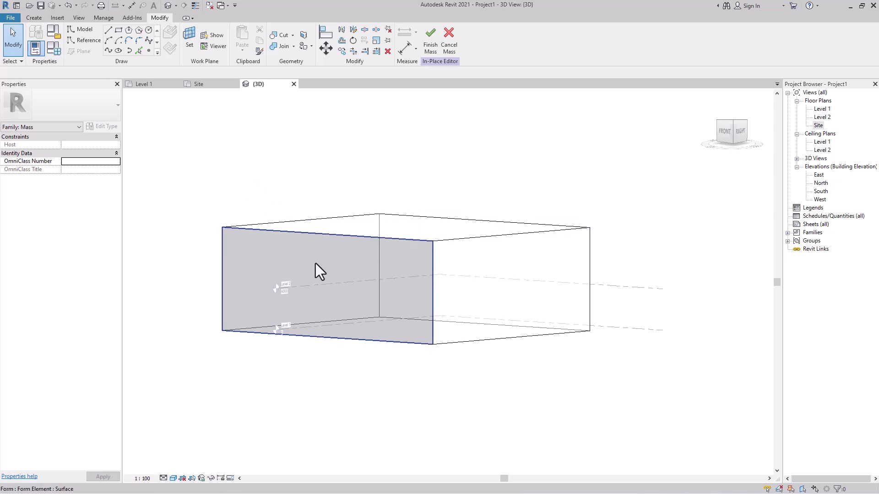
middle_click_drag(341, 291, 368, 368, "shift")
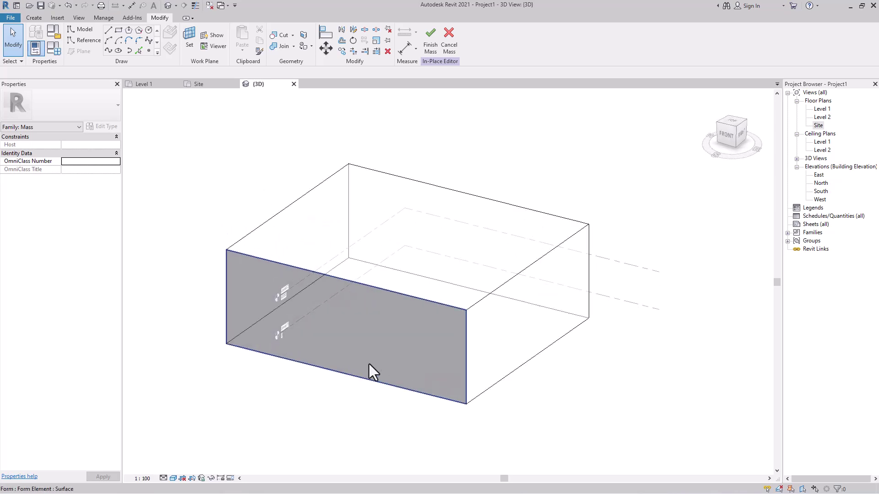
left_click(430, 47)
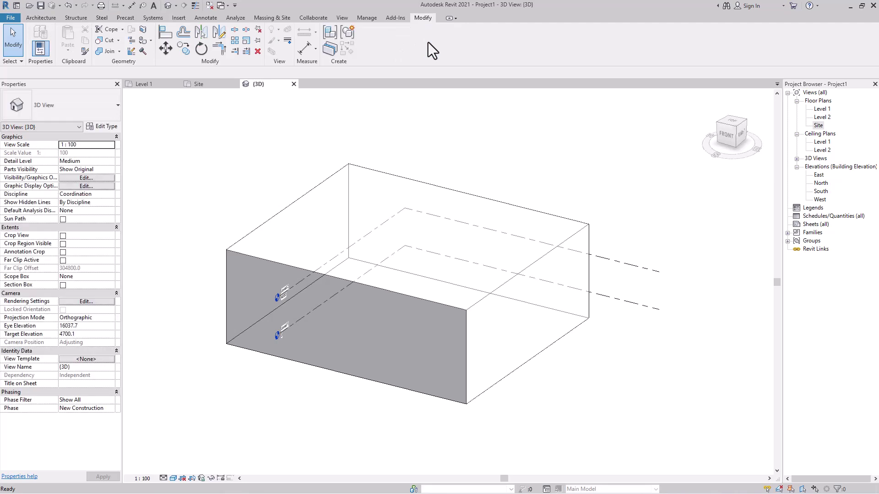
Step: Lower the top face of the mass, aligning it with Level 2 in the East elevation
middle_click_drag(495, 425, 476, 388, "shift")
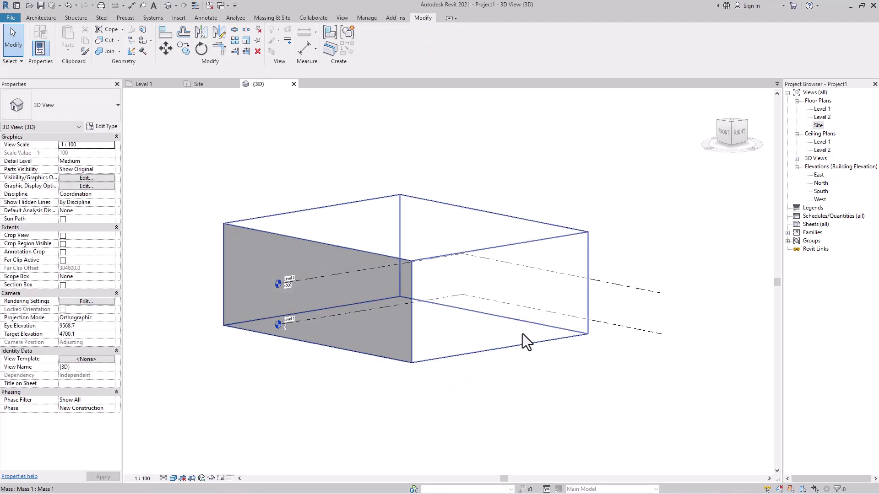
left_click(519, 255)
left_click_drag(413, 254, 414, 283)
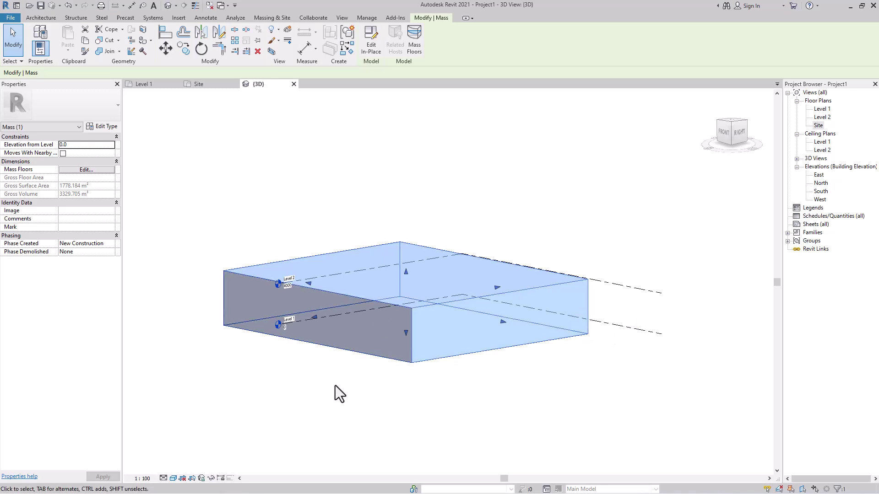
double_click(818, 175)
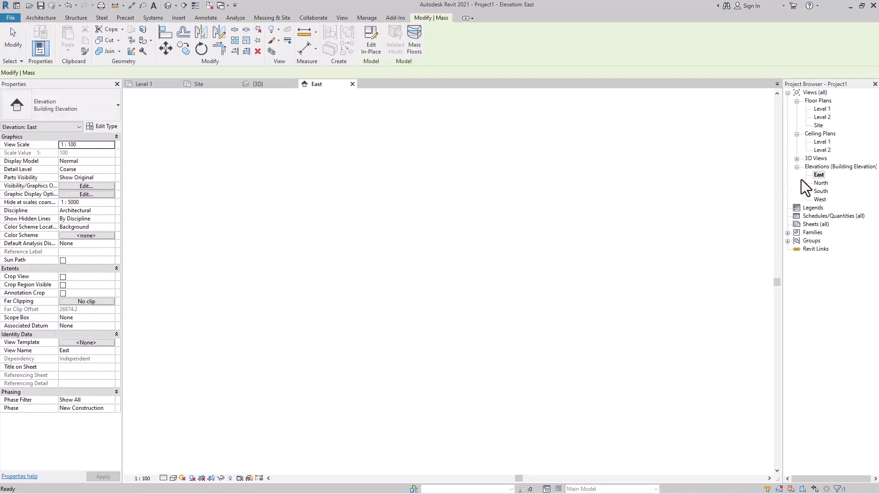
left_click_drag(388, 218, 392, 248)
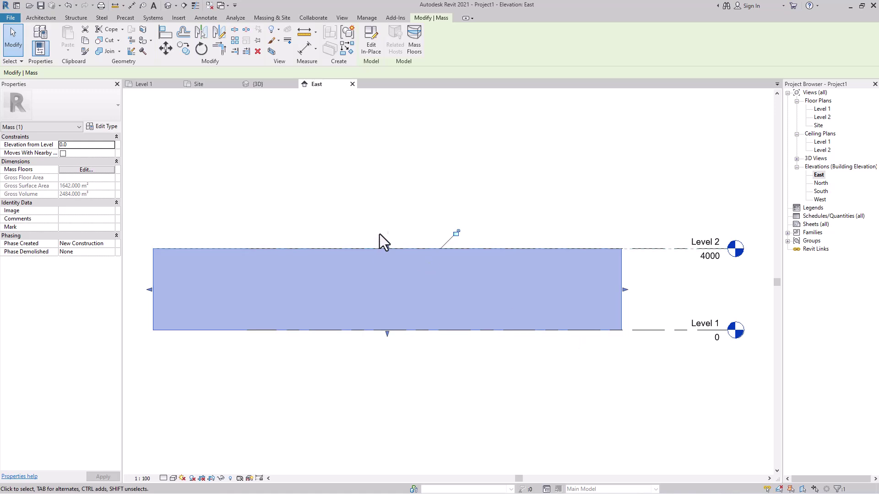
Step: Return to the 3D view and add a mass floor to the mass at Level 1
left_click(257, 86)
left_click(369, 375)
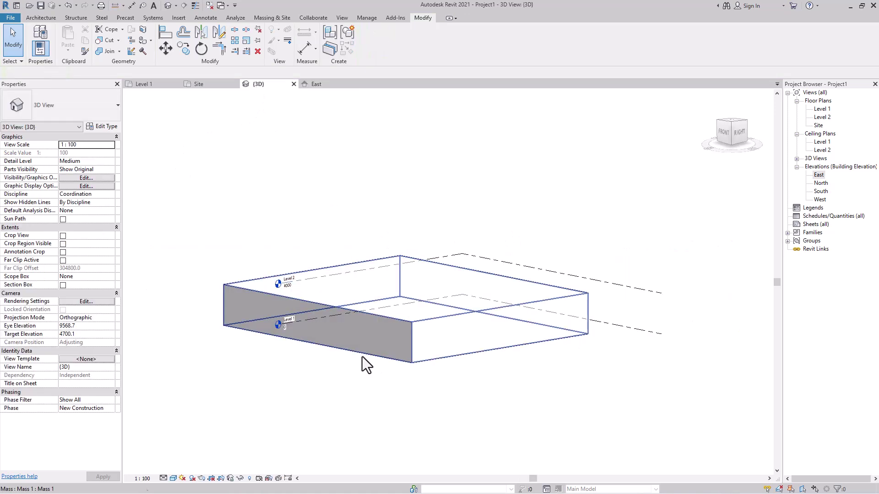
left_click(361, 342)
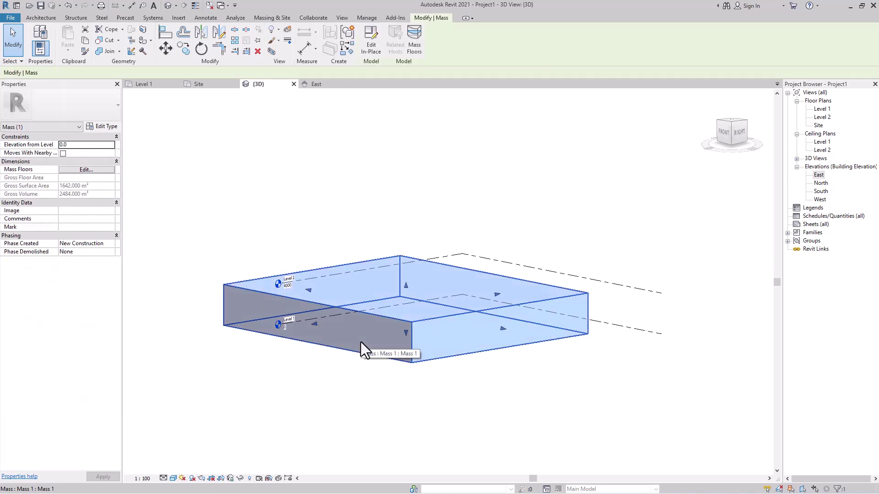
left_click(419, 48)
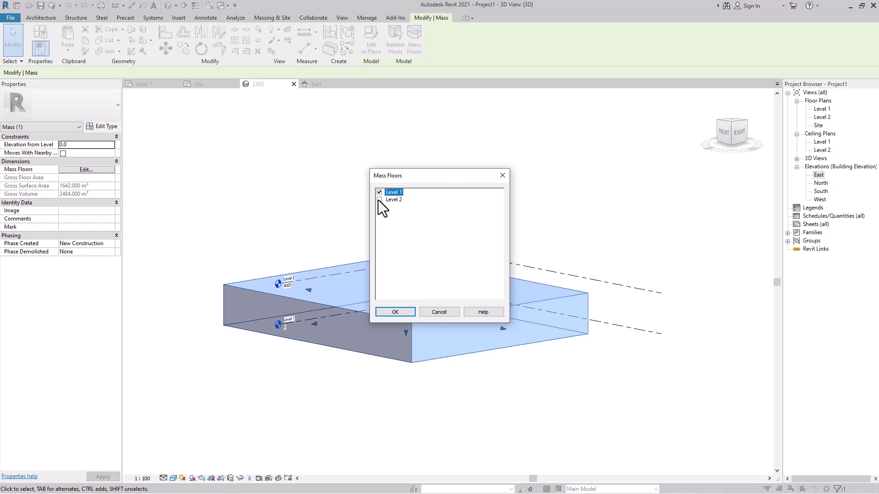
left_click(398, 315)
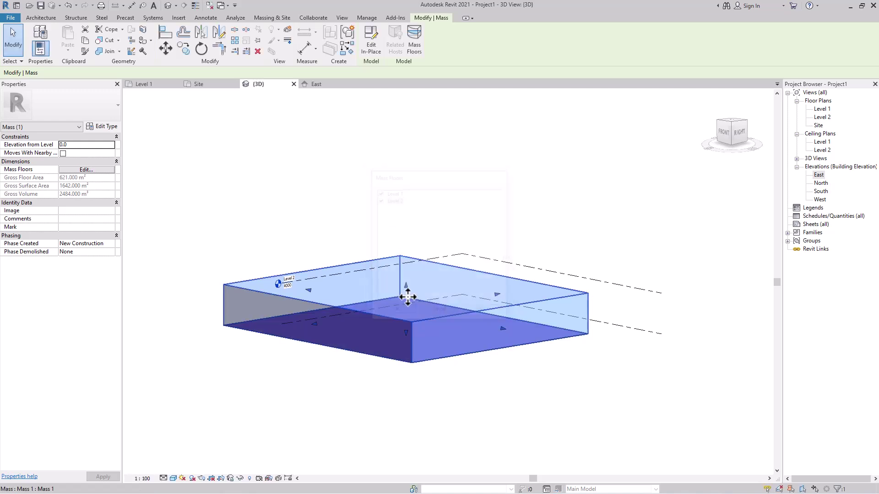
left_click(366, 370)
middle_click_drag(367, 357, 416, 355, "shift")
middle_click_drag(474, 354, 493, 300, "shift")
middle_click_drag(426, 344, 402, 341, "shift")
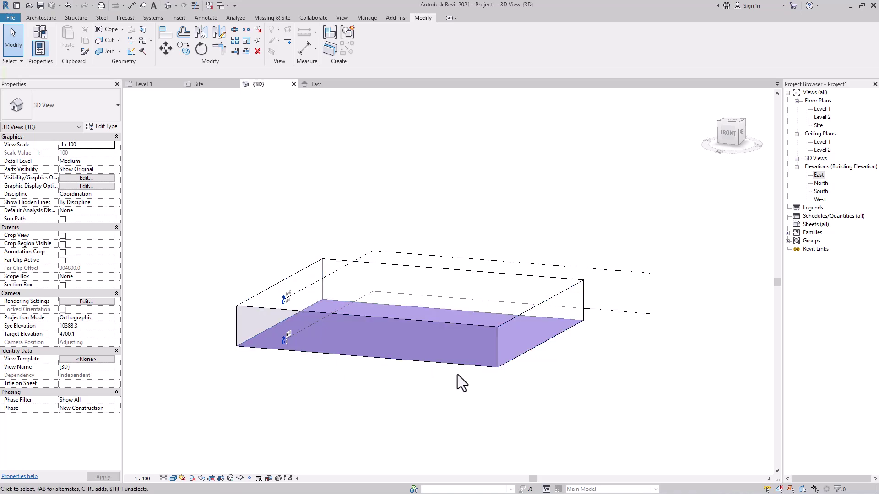
middle_click_drag(382, 388, 345, 332, "shift")
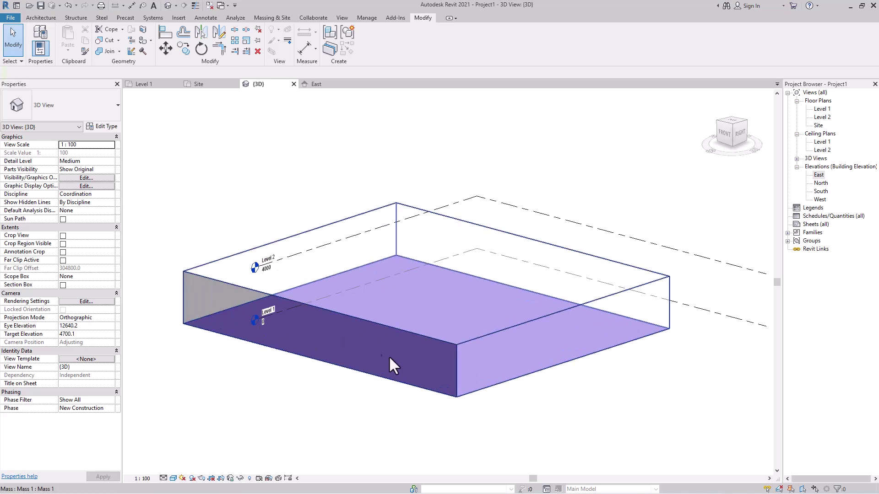
Step: Create a Concrete-Domestic 425mm floor by face on the mass floor at Level 1
left_click(405, 337)
left_click(270, 19)
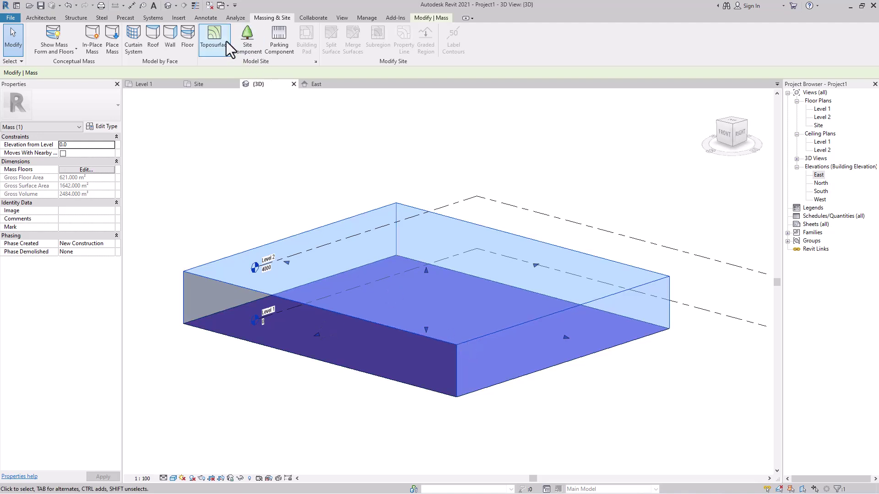
left_click(189, 40)
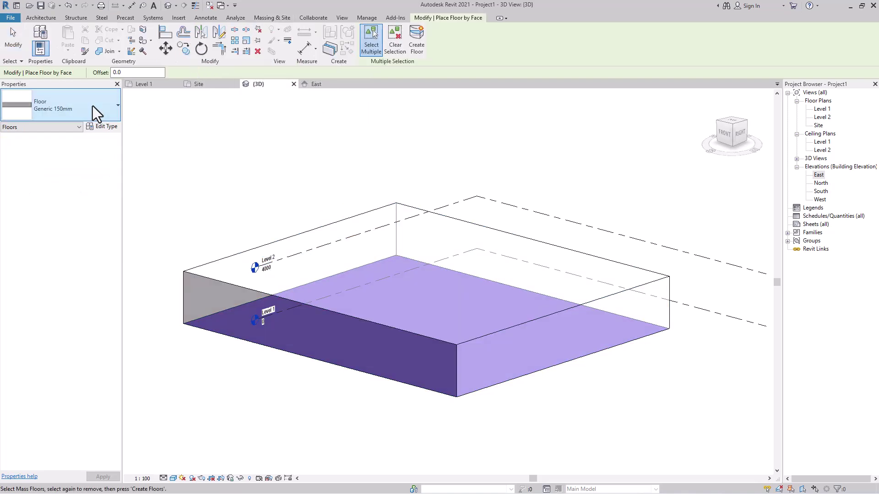
left_click(93, 106)
left_click(82, 205)
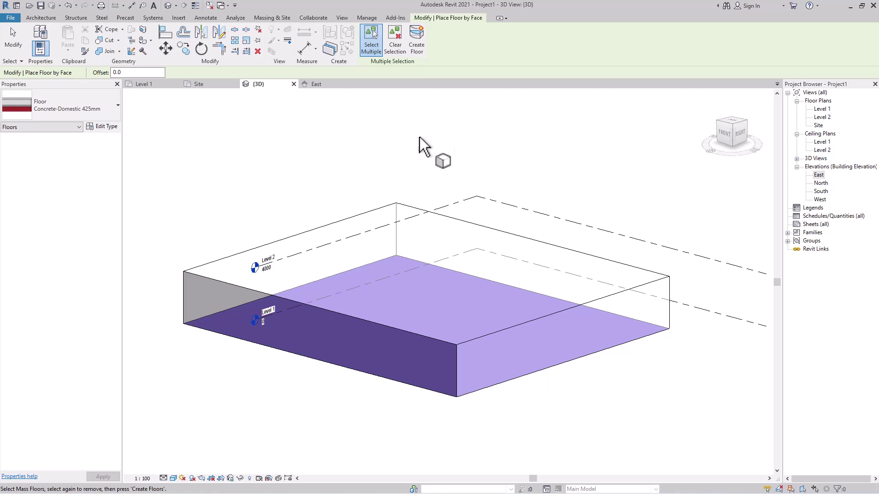
left_click_drag(590, 441, 418, 348)
left_click_drag(396, 304, 370, 211)
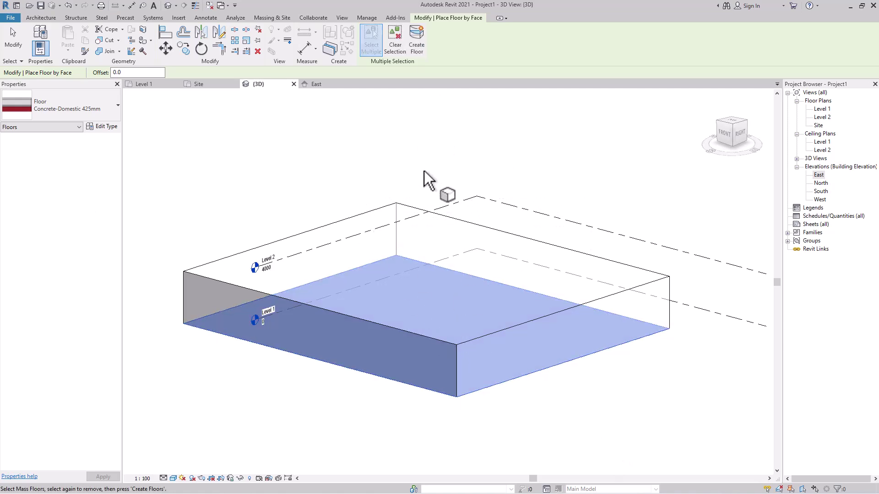
left_click(415, 46)
middle_click_drag(372, 415, 417, 418, "shift")
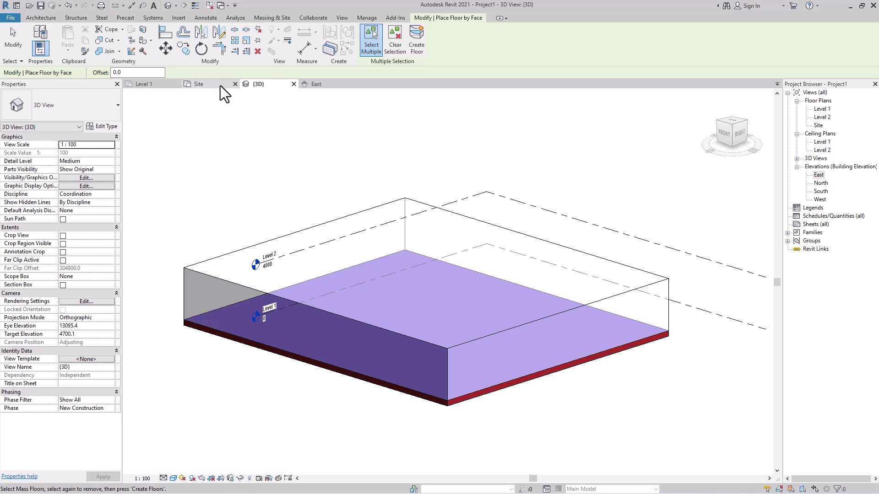
Step: Place Generic - 200mm walls by face on three sides of the box mass, leaving the back face open
left_click(275, 18)
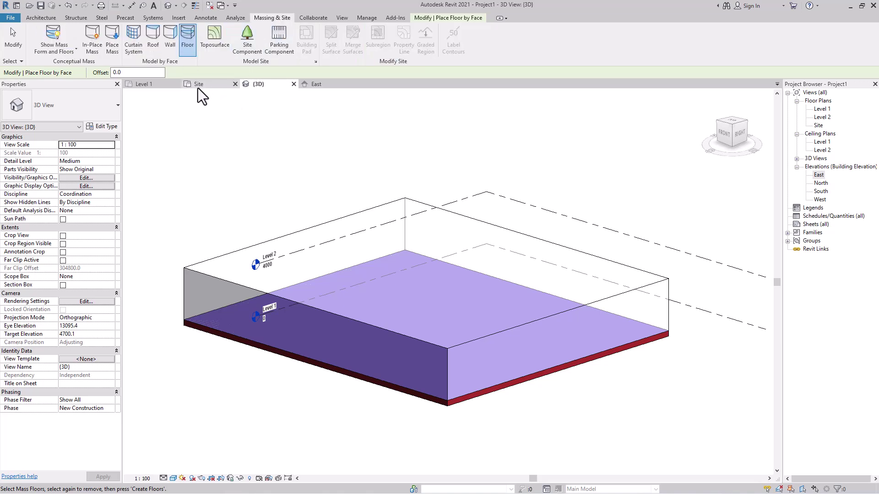
left_click(167, 40)
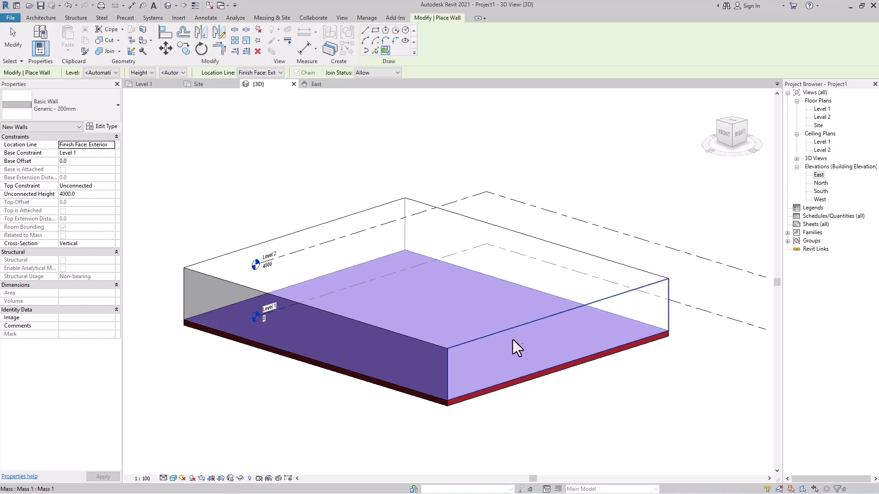
left_click(567, 325)
left_click(392, 357)
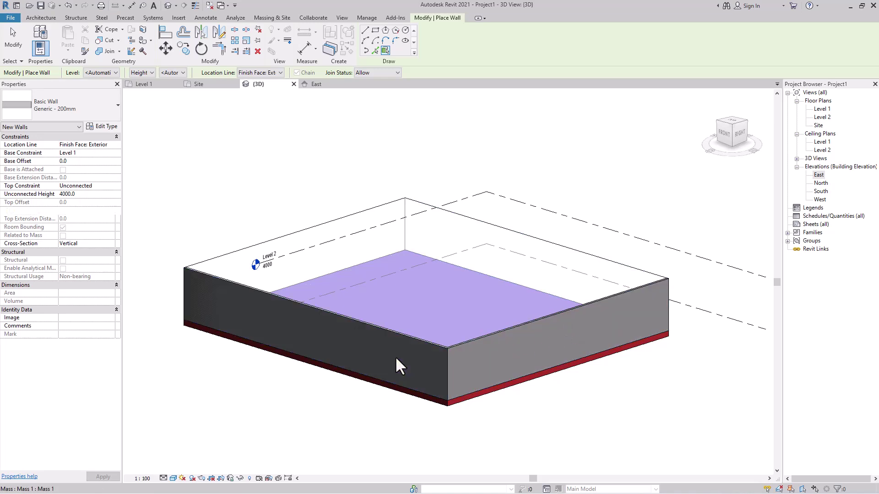
middle_click_drag(259, 348, 407, 336, "shift")
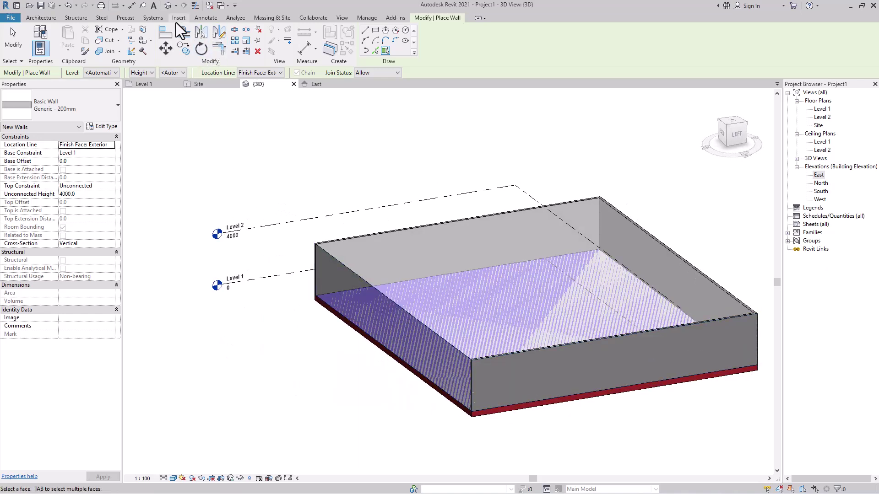
Step: Create a 1500 x 3000mm curtain system on the open back face of the mass
left_click(264, 16)
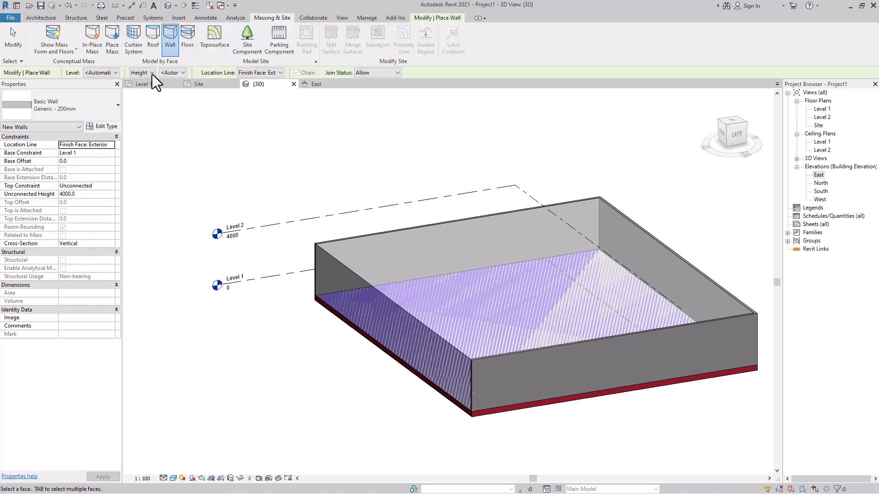
left_click(132, 42)
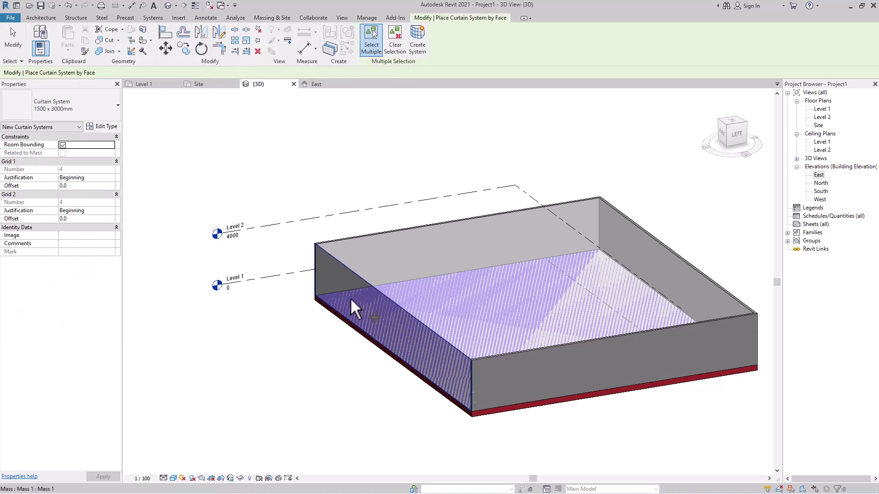
left_click(361, 306)
left_click(415, 40)
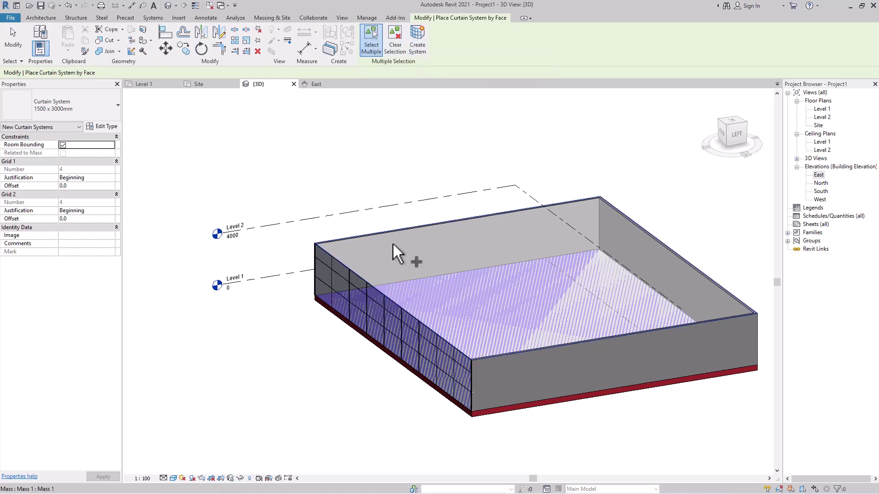
scroll(463, 382, "up", 3)
middle_click_drag(433, 408, 504, 384, "shift")
scroll(458, 352, "down", 2)
middle_click_drag(388, 347, 351, 394, "shift")
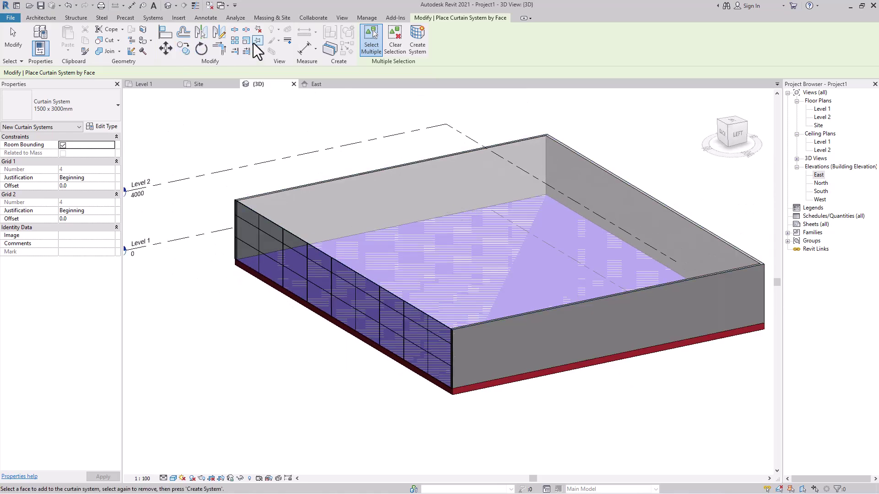
Step: Create a Generic - 400mm basic roof by face on the top of the mass, referenced to Level 2
left_click(272, 18)
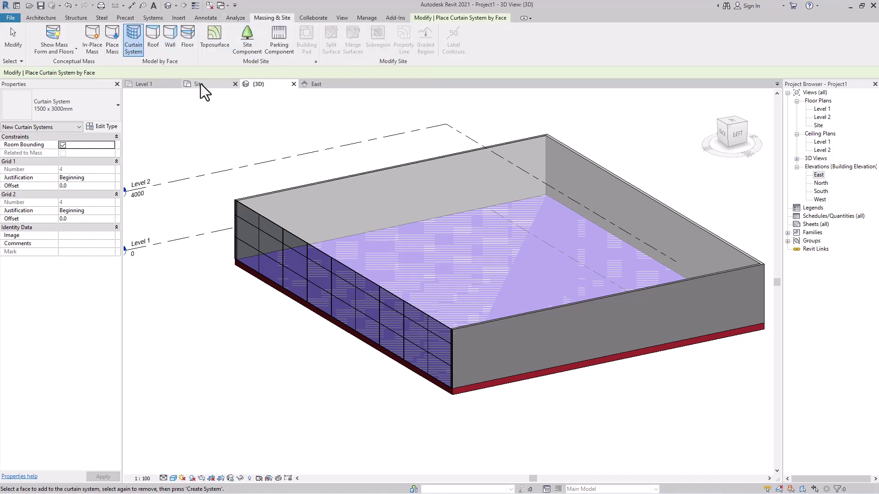
left_click(154, 40)
left_click(429, 201)
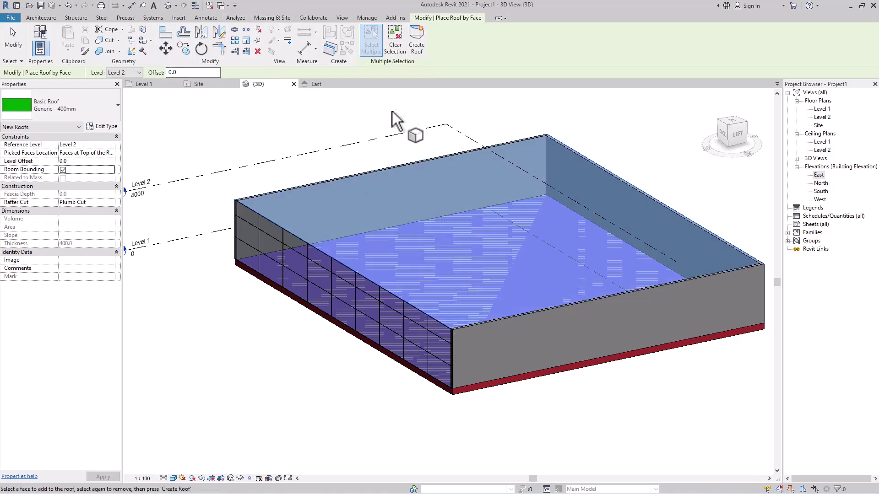
left_click(416, 46)
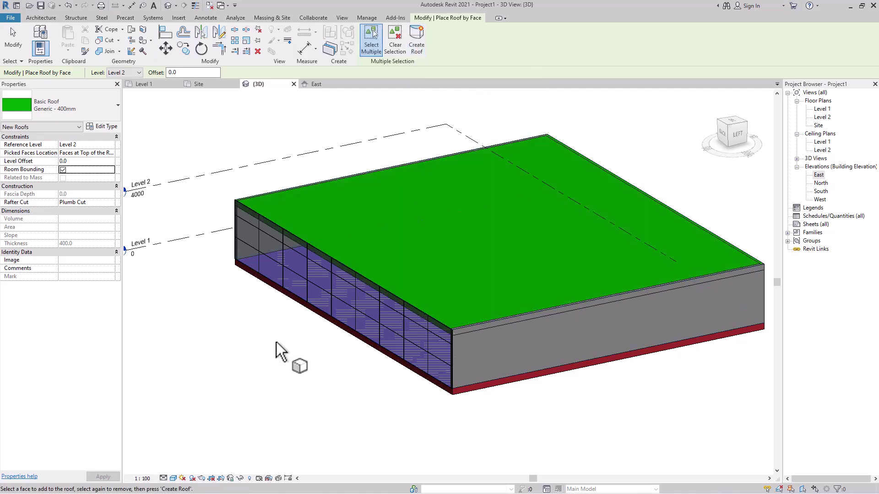
middle_click_drag(354, 387, 420, 323, "shift")
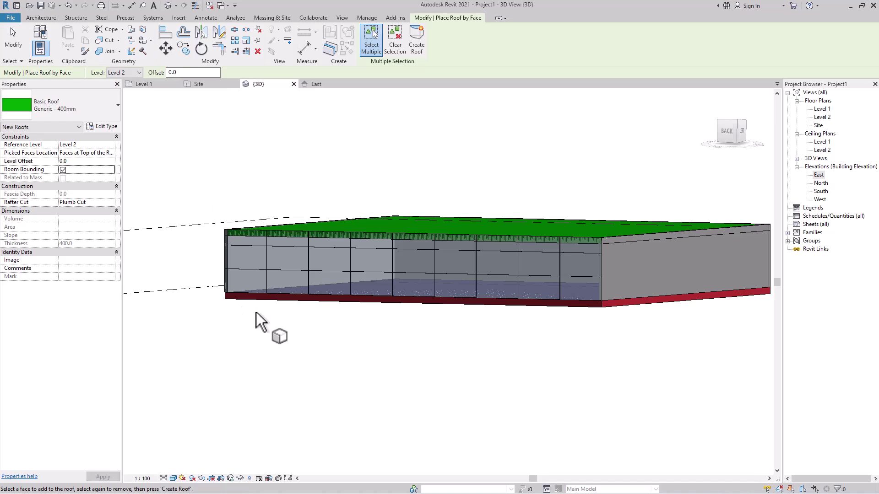
Step: In the East elevation, add three levels above Level 2 by picking lines, each with a 4000 mm offset
double_click(821, 177)
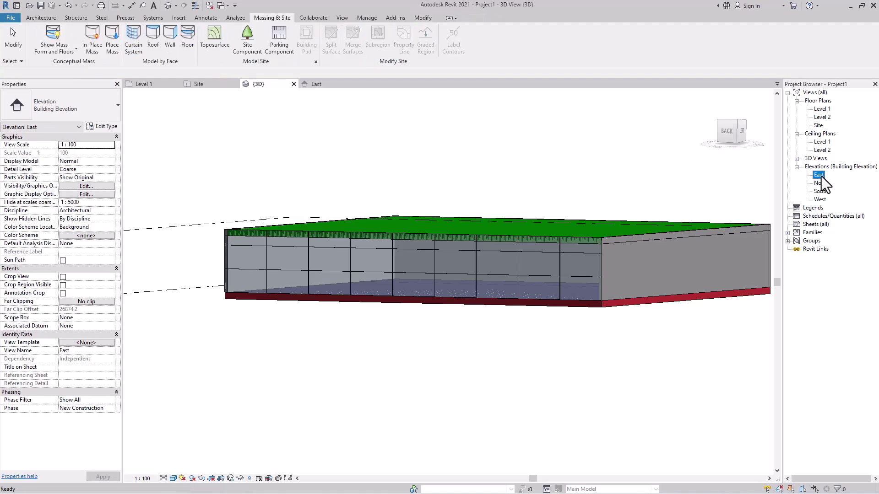
scroll(343, 410, "down", 2)
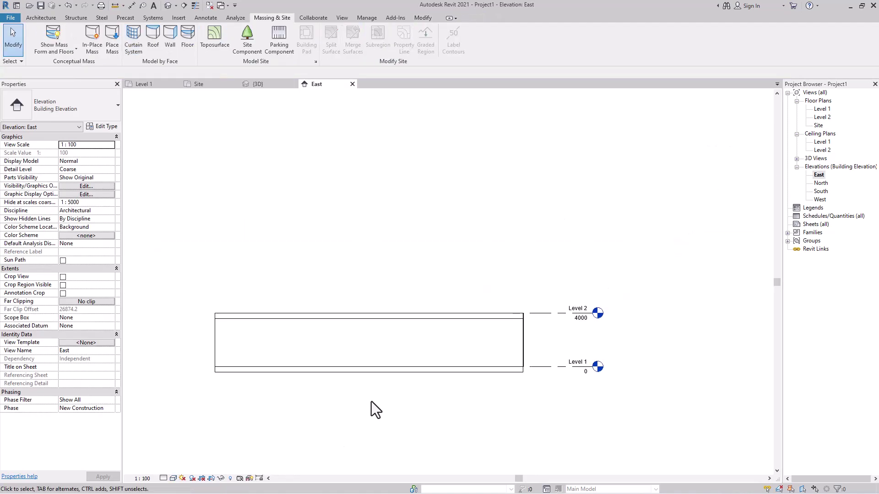
left_click(46, 17)
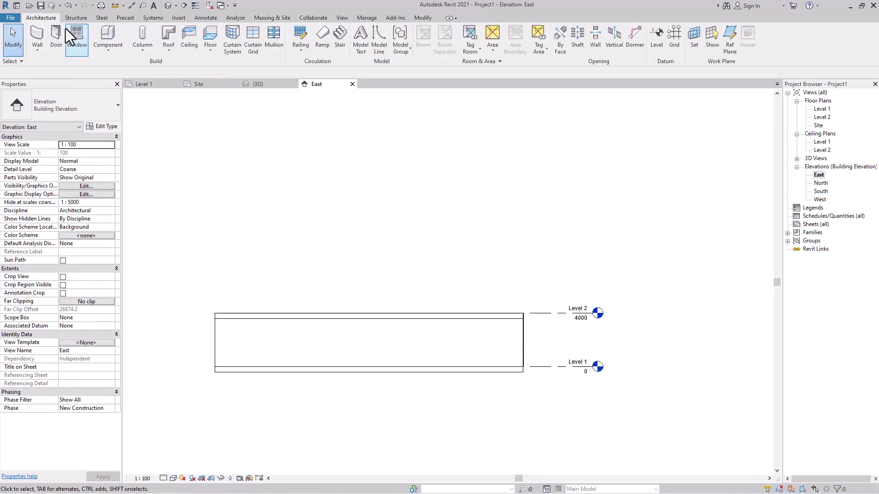
left_click(658, 35)
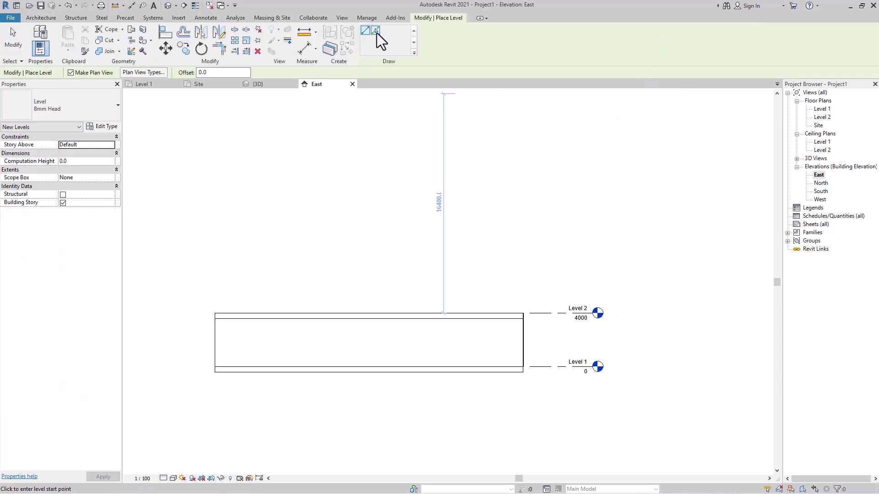
left_click(375, 31)
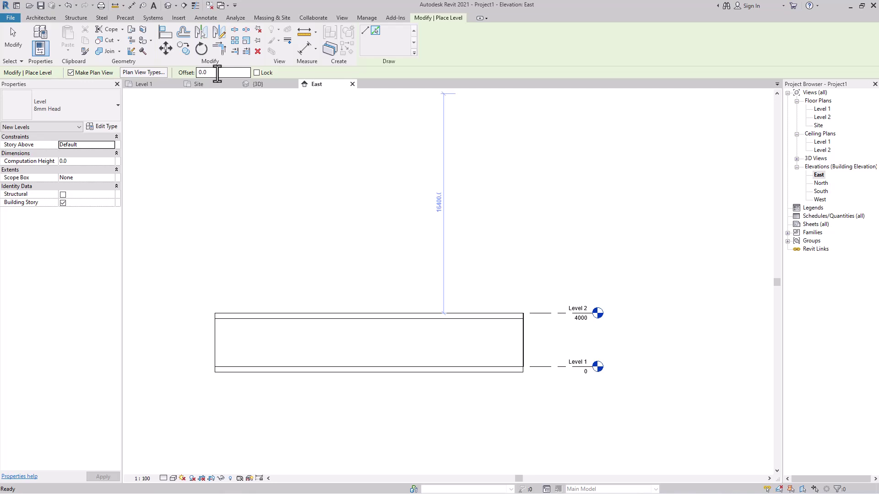
left_click(219, 72)
type("4000")
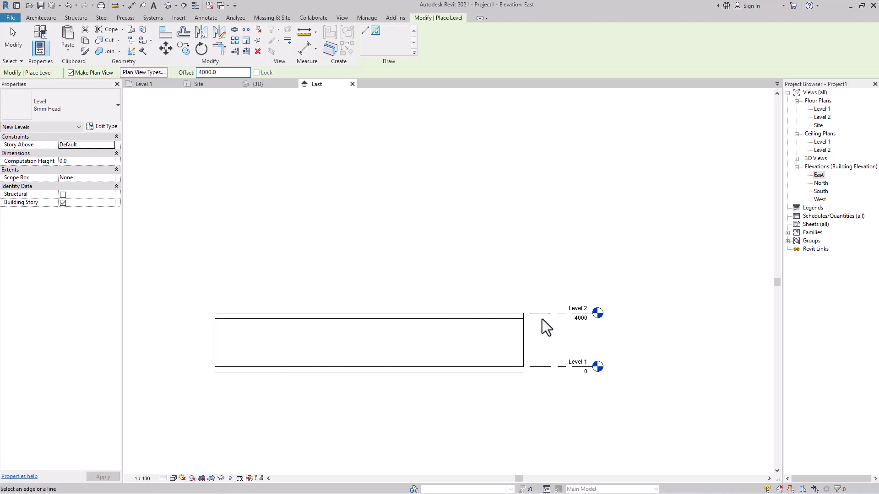
left_click(544, 313)
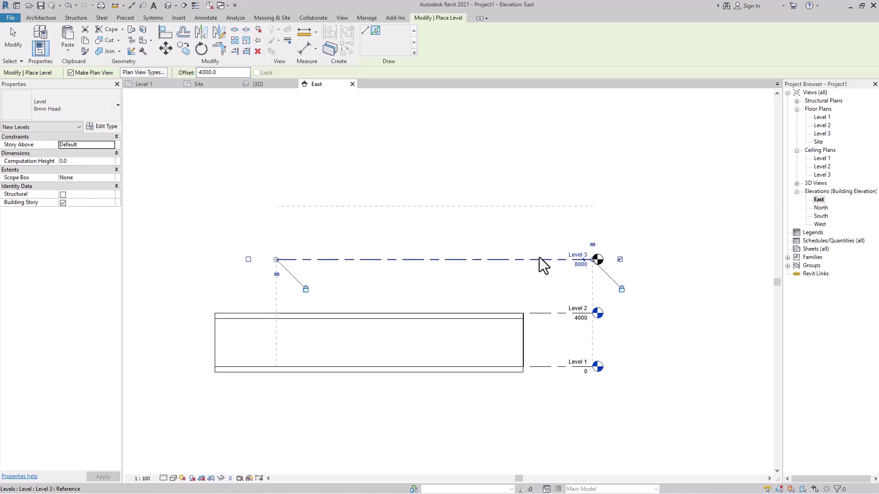
left_click(539, 258)
left_click(540, 204)
Step: Add five more levels above the topmost one at the same 4000 mm offset and end level placement
scroll(496, 373, "down", 3)
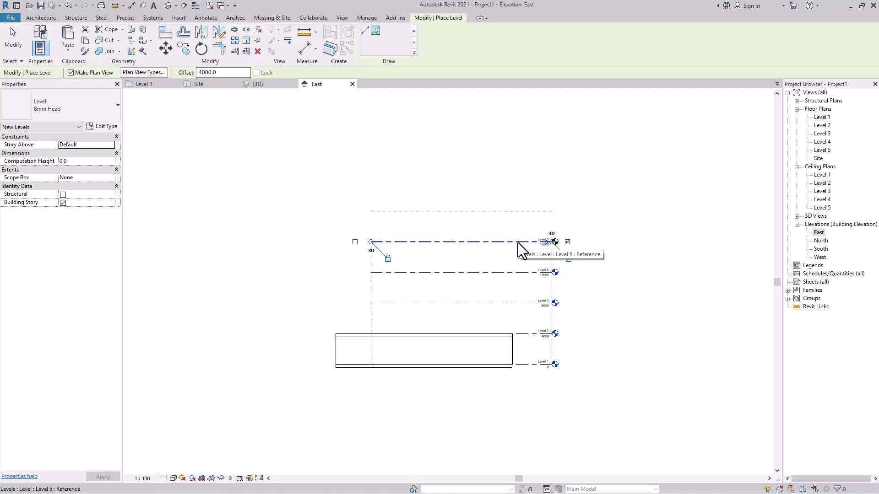
left_click(520, 244)
left_click(517, 211)
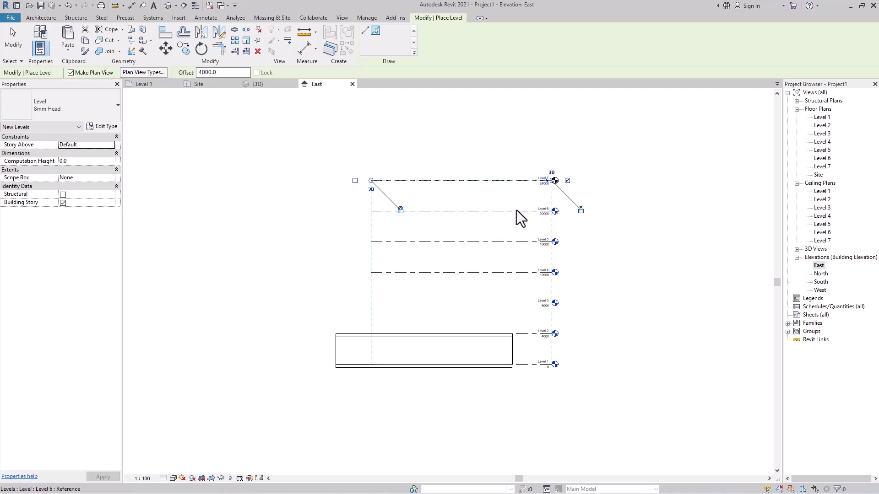
left_click(514, 180)
left_click(514, 152)
scroll(476, 268, "down", 3)
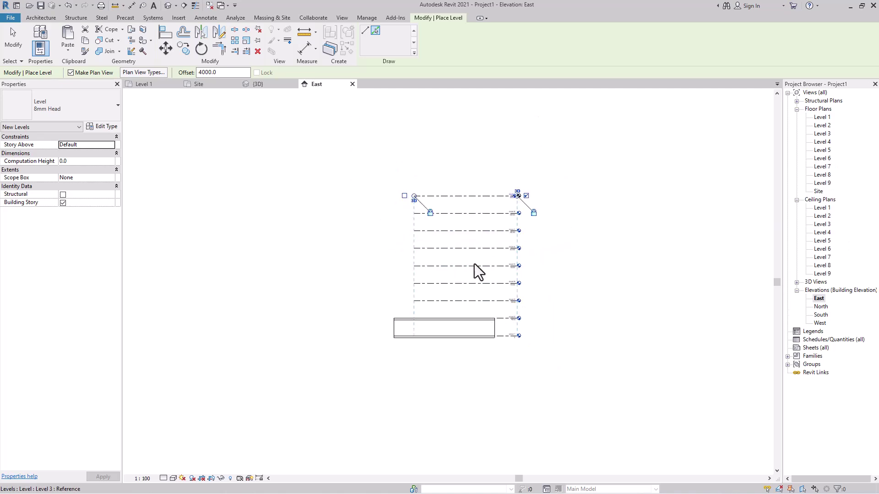
left_click(488, 196)
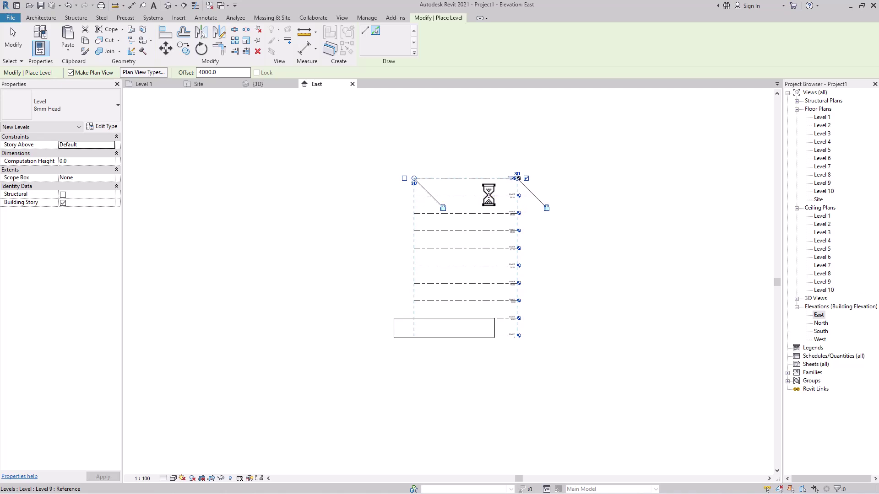
scroll(492, 279, "up", 2)
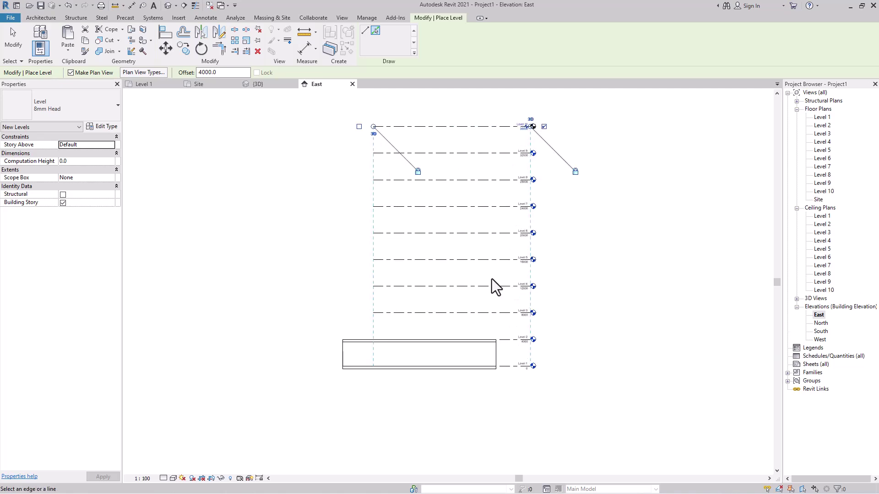
key("Escape")
key("Escape")
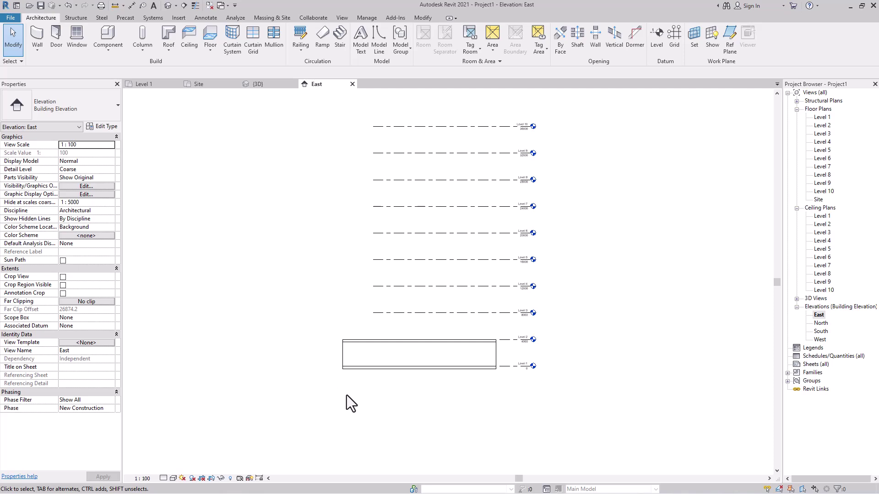
left_click(338, 339)
left_click(333, 389)
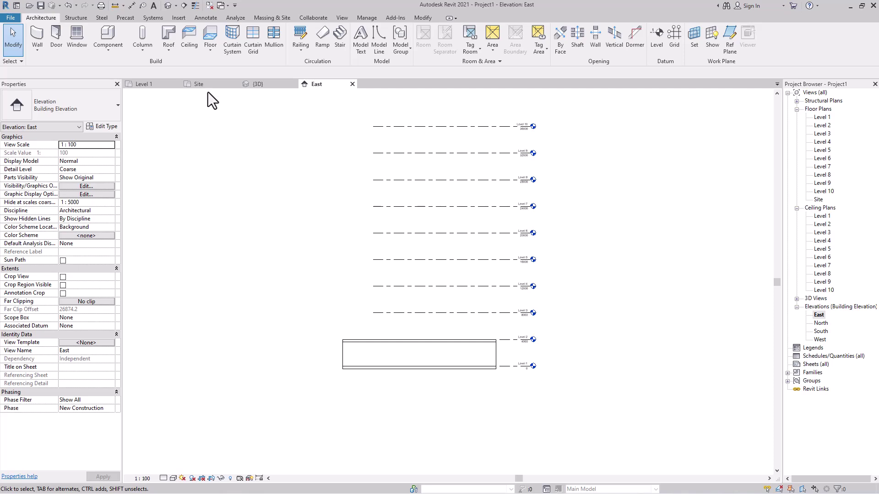
Step: In the Site floor plan, start a new in-place mass named Mass 2 in the empty area beside the building
scroll(524, 273, "down", 2)
middle_click_drag(477, 305, 346, 301)
scroll(471, 330, "up", 1)
middle_click_drag(471, 330, 421, 295)
scroll(422, 286, "up", 1)
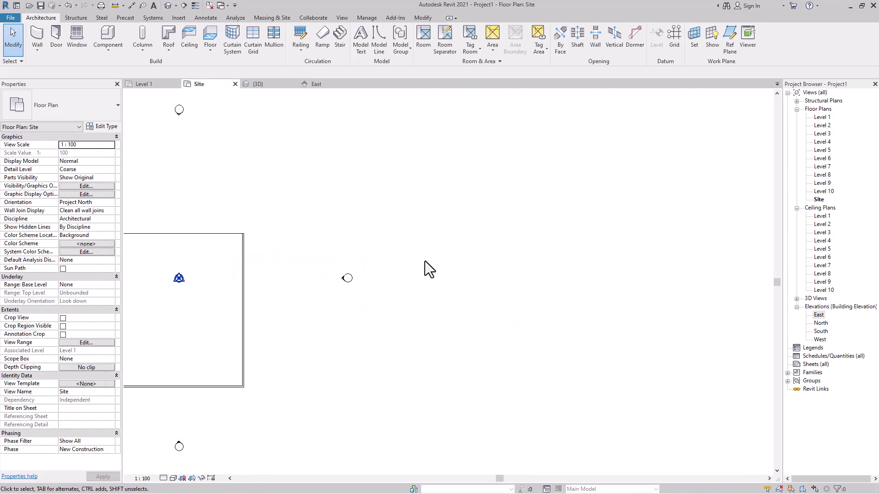
left_click(272, 18)
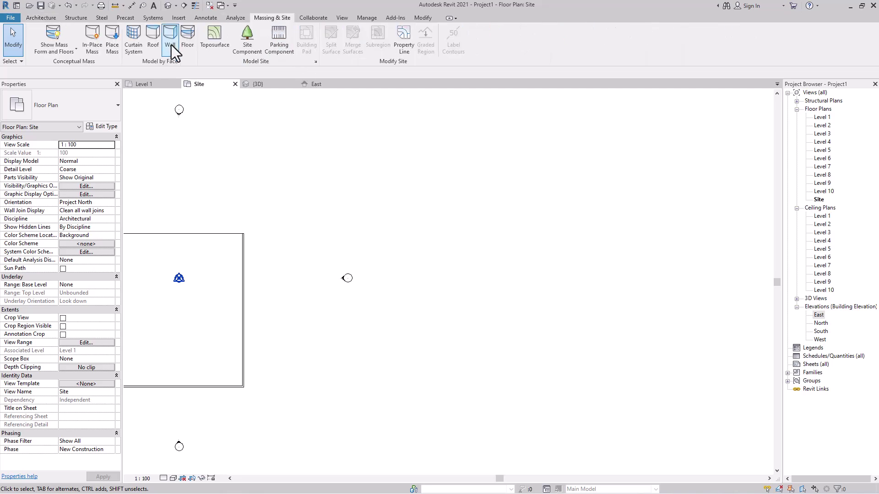
left_click(95, 46)
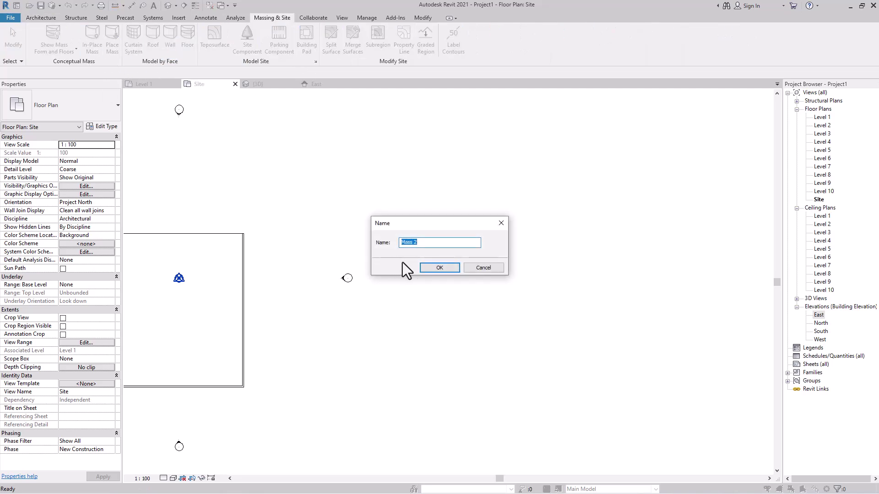
left_click(432, 267)
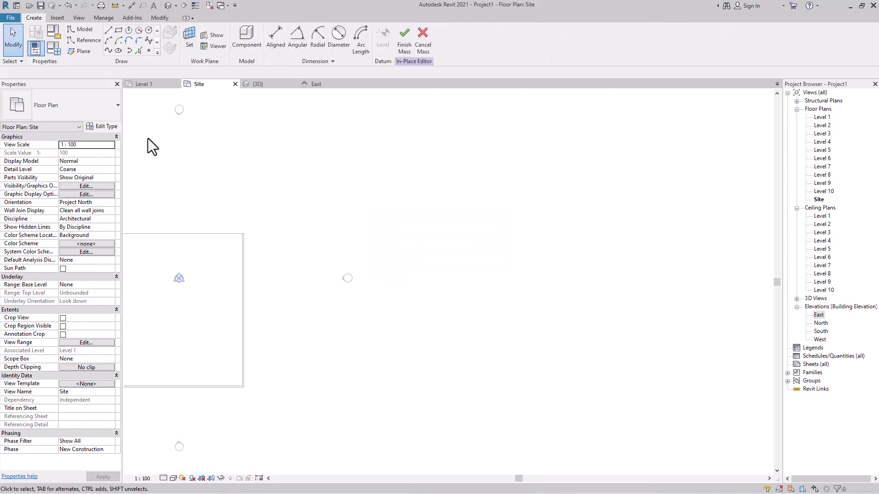
Step: Sketch the stepped side of the Mass 2 outline with five straight model lines on the Level 1 work plane
left_click(83, 34)
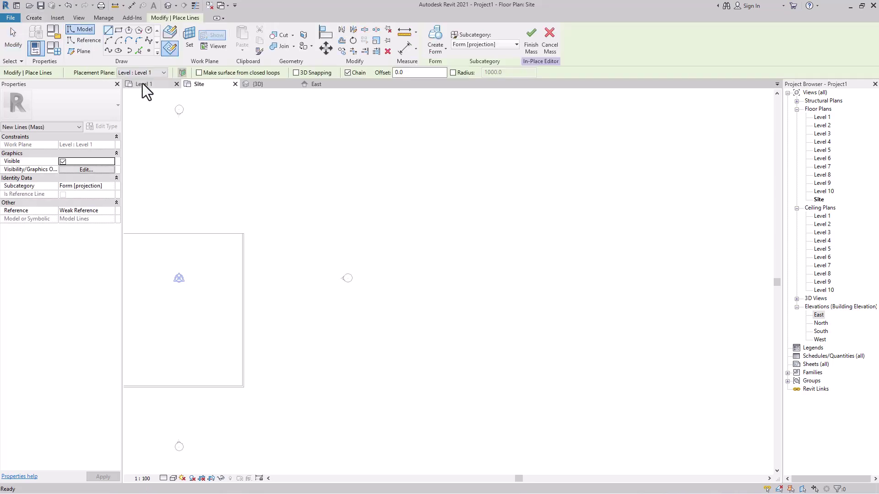
left_click(172, 50)
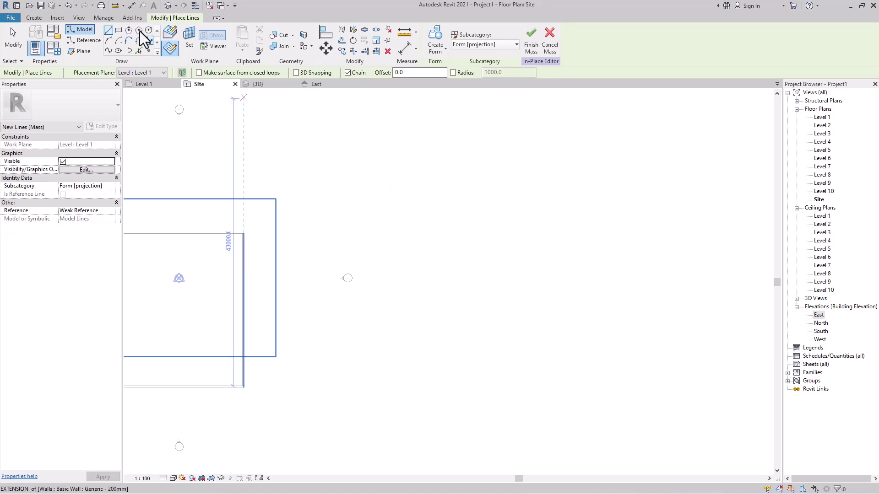
left_click(425, 209)
left_click(506, 209)
left_click(506, 270)
left_click(565, 270)
left_click(566, 323)
left_click(505, 324)
Step: Continue the outline with a start-end-radius arc and close it with three straight lines, the vertical one about 9000 mm long
left_click(109, 41)
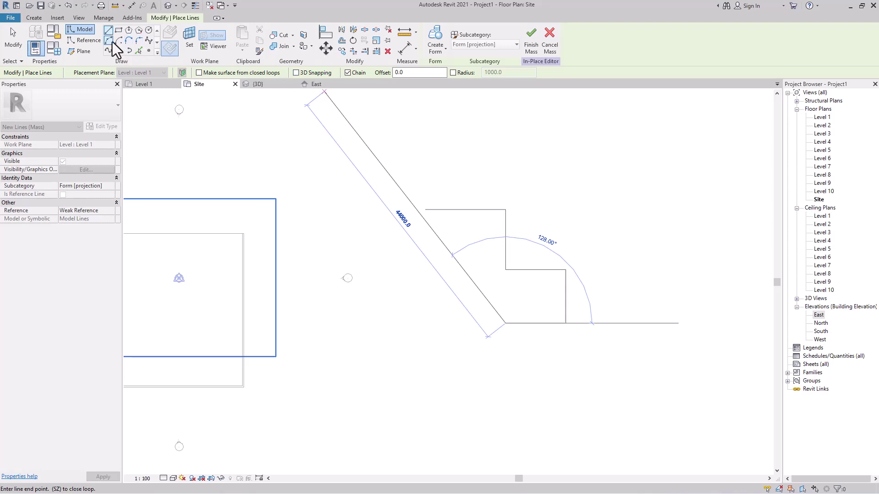
left_click(421, 376)
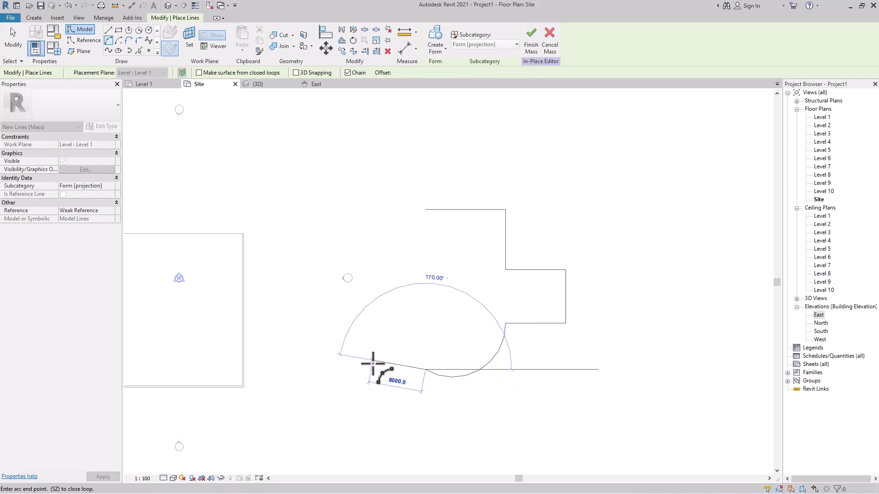
left_click(376, 367)
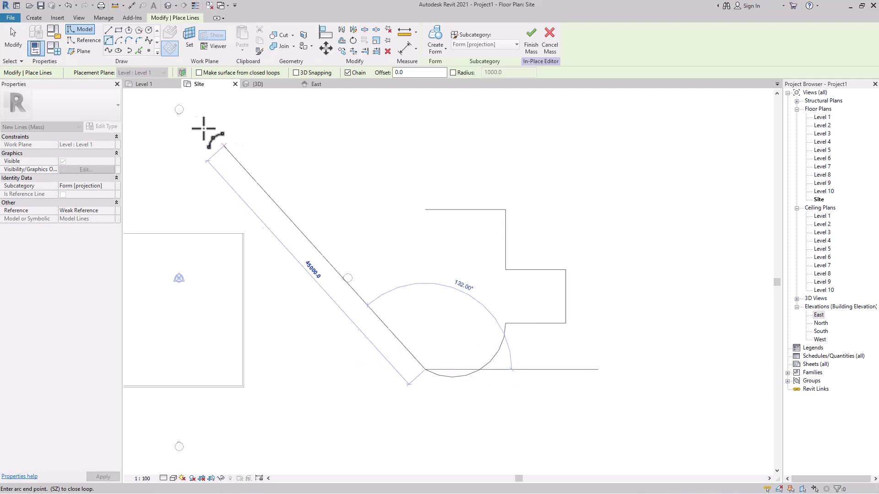
left_click(108, 30)
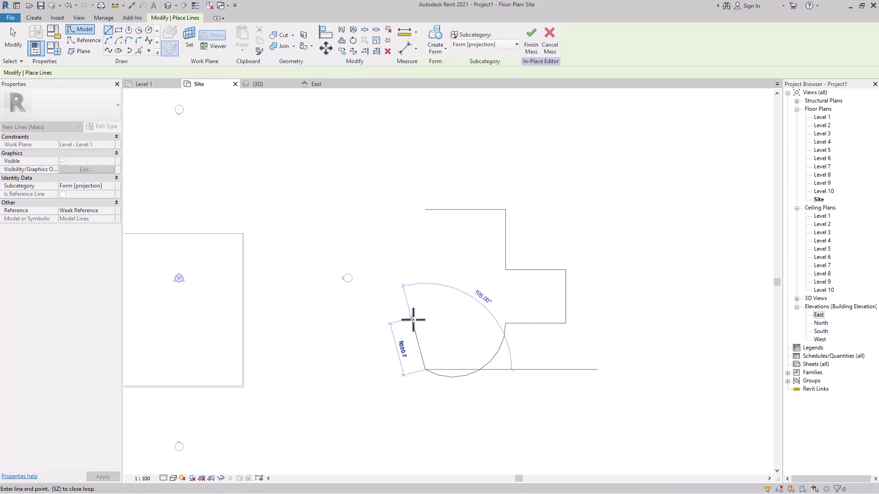
left_click(391, 312)
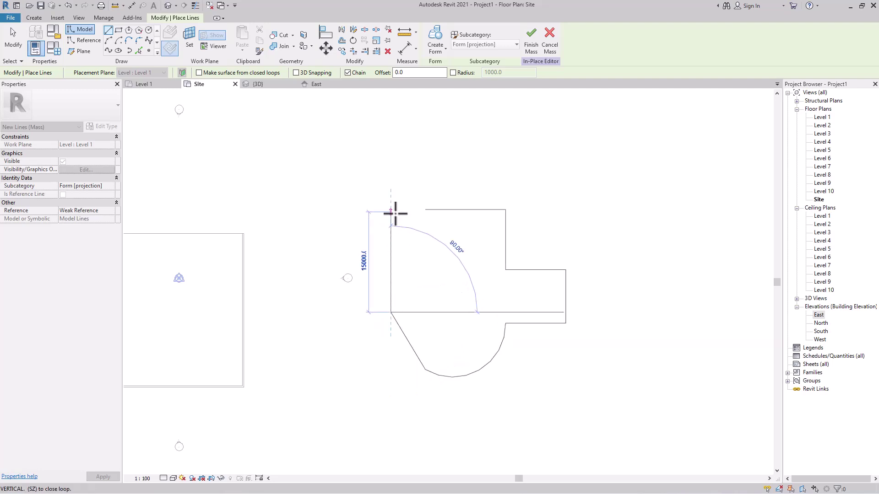
left_click(390, 252)
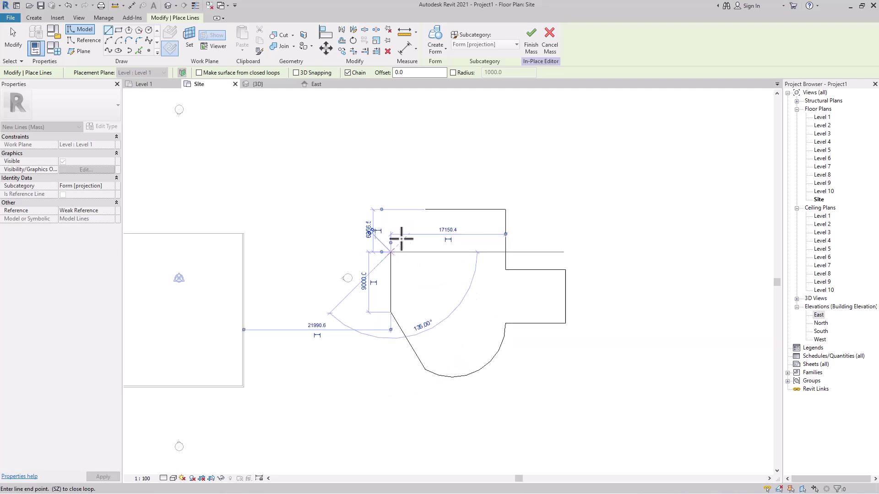
left_click(424, 209)
scroll(441, 229, "up", 2)
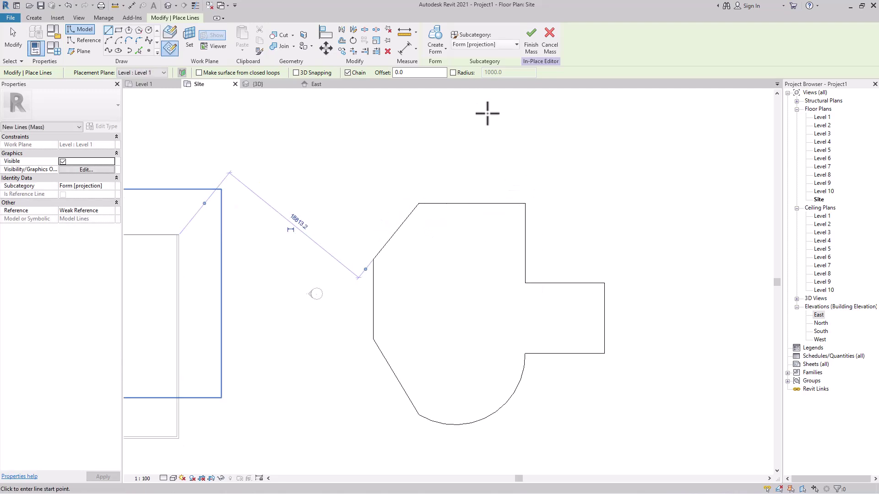
Step: Try to create a solid form from the sketched outline, finish the mass and check it in the 3D view
left_click(444, 47)
left_click(451, 79)
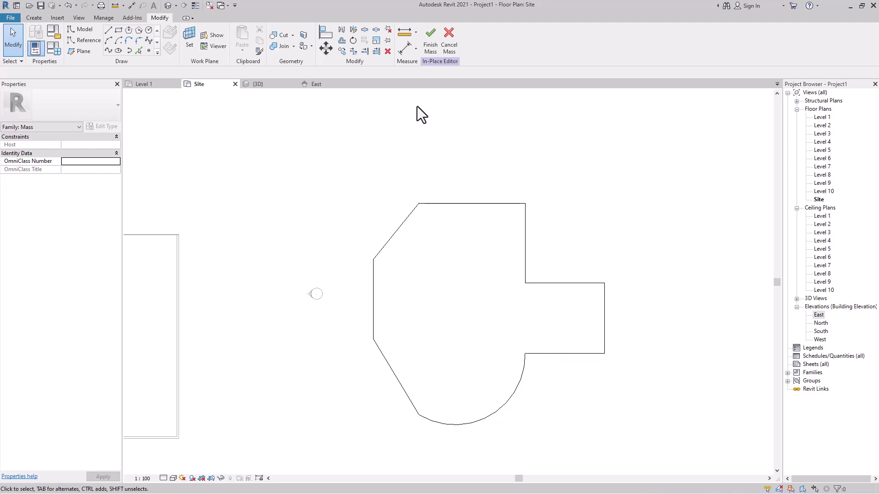
left_click(429, 46)
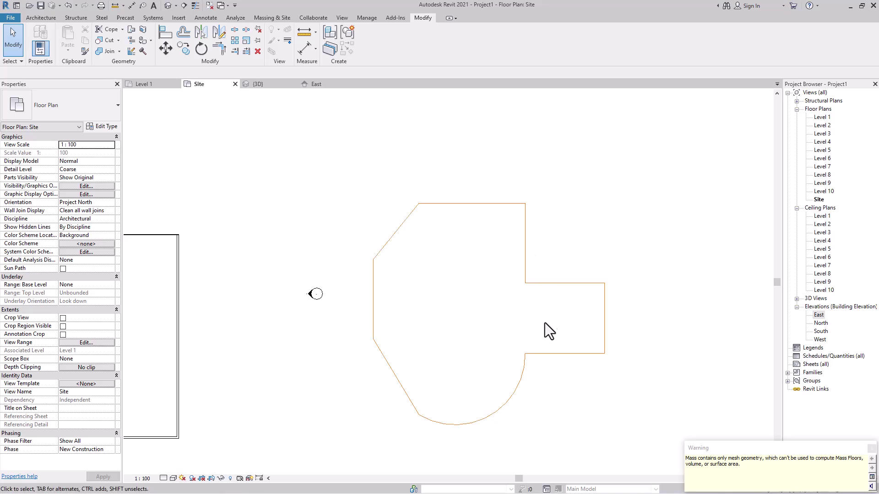
left_click(260, 86)
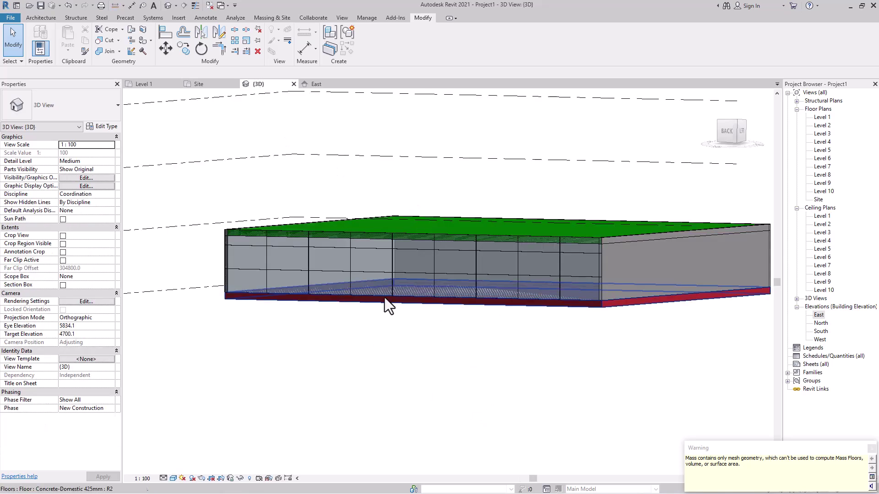
scroll(297, 266, "down", 5)
middle_click_drag(417, 304, 285, 322, "shift")
scroll(286, 322, "up", 4)
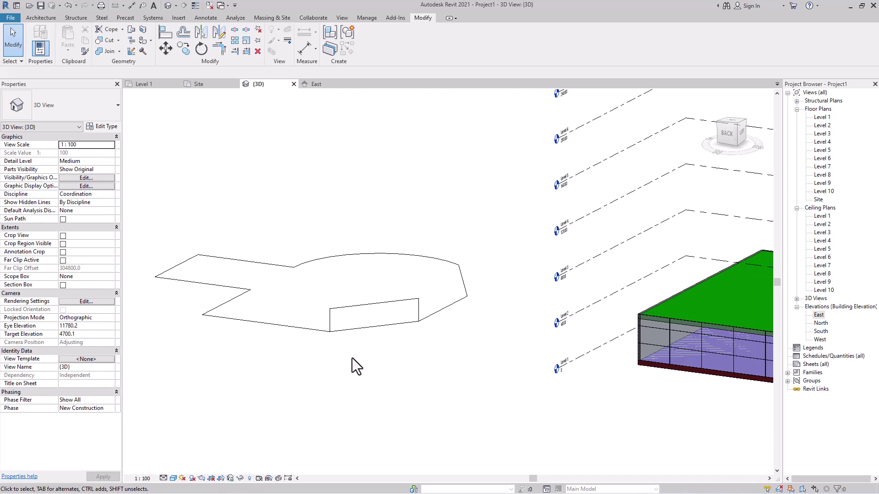
Step: Reopen Mass 2 for in-place editing in the Site plan and redraw the missing diagonal line to close the outline
left_click(203, 84)
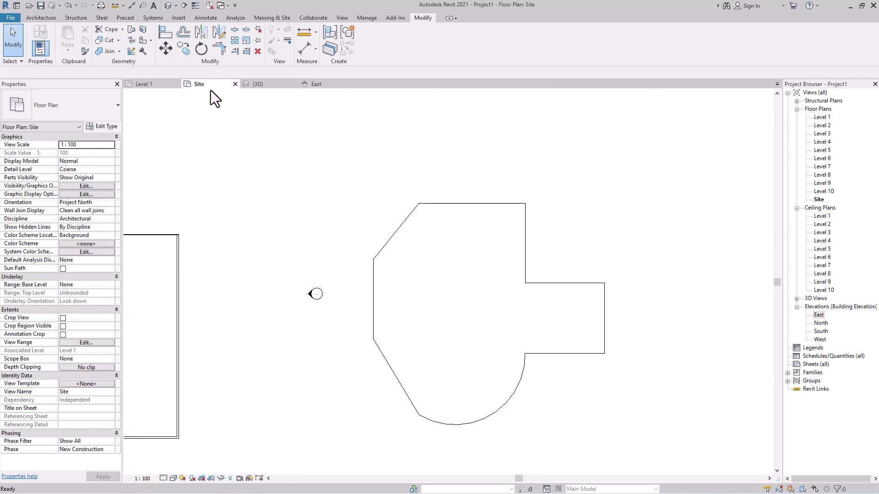
double_click(522, 280)
scroll(429, 216, "up", 2)
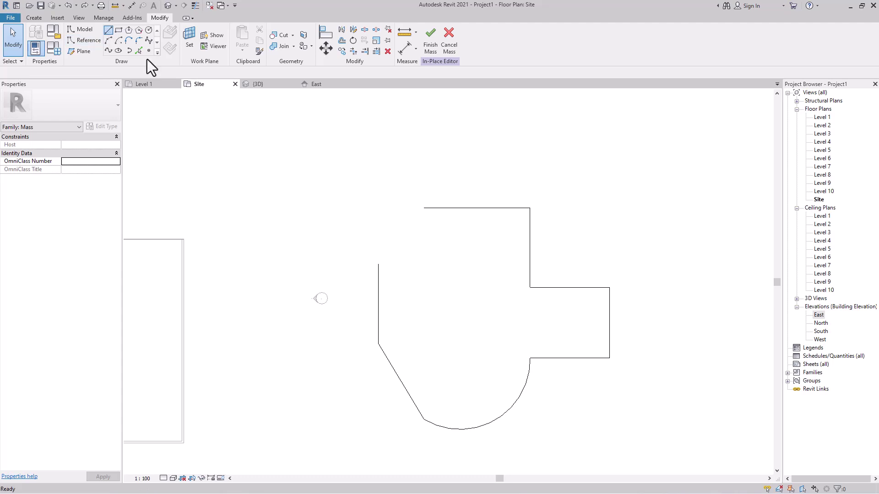
left_click(108, 30)
left_click(424, 207)
left_click(378, 264)
Step: Select the whole closed chain of lines, create a solid form from it and finish the mass in the 3D view
left_click(6, 34)
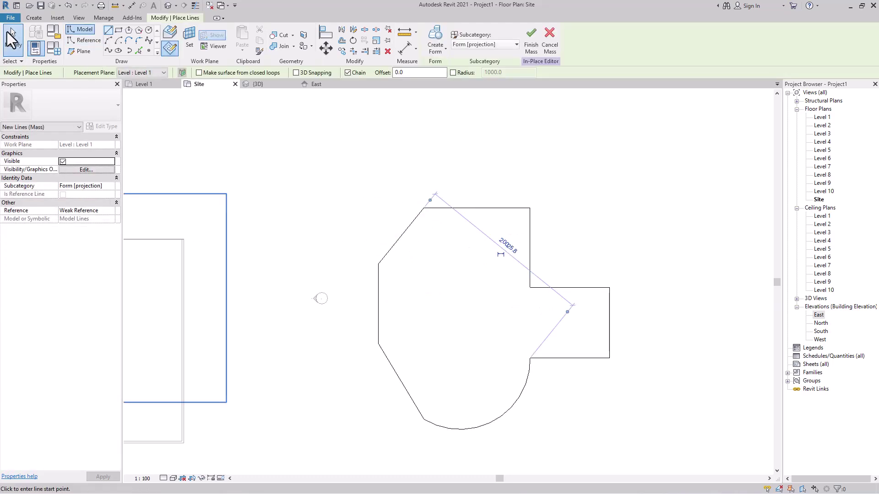
key("Tab")
left_click(488, 209)
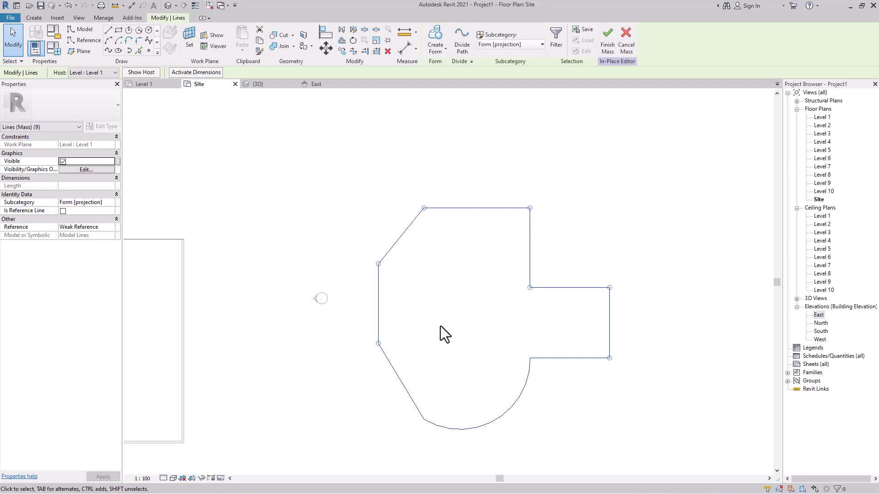
left_click(439, 51)
left_click(451, 67)
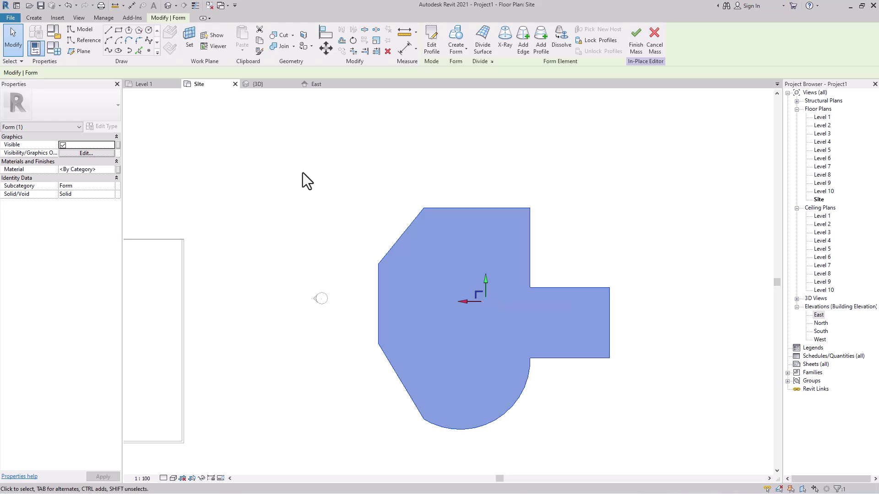
left_click(259, 87)
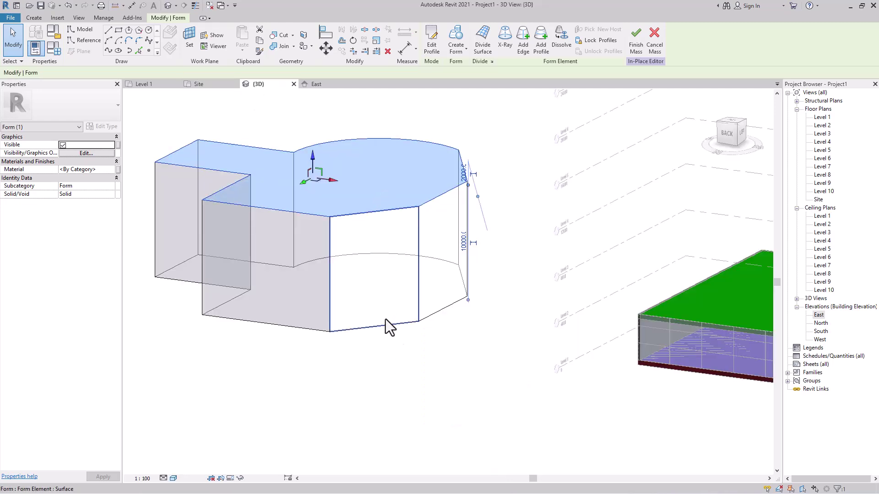
scroll(378, 314, "down", 2)
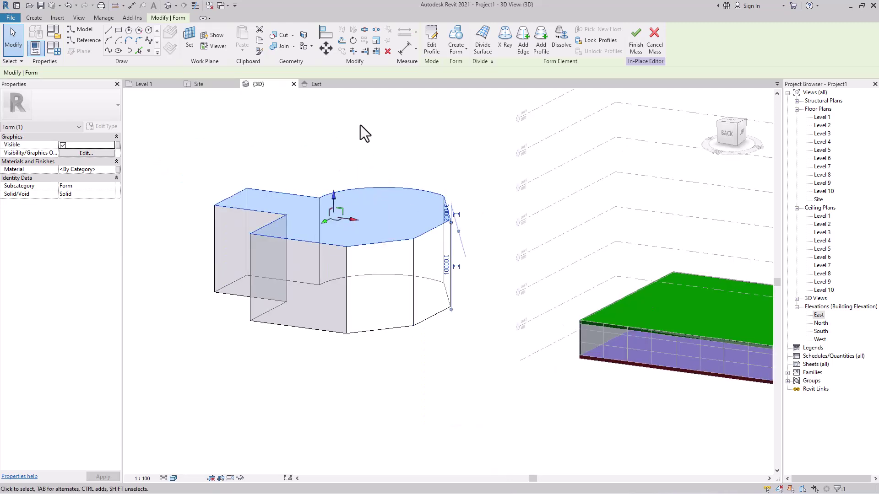
left_click(635, 42)
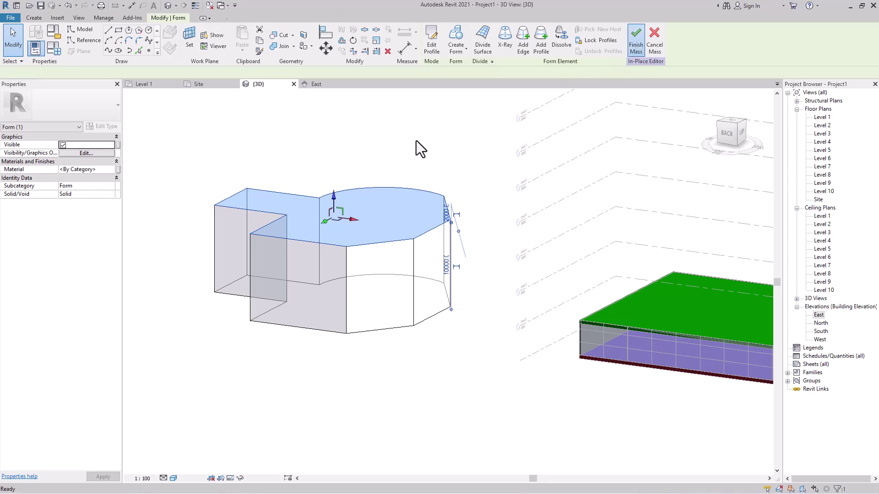
Step: Check the project levels in the East elevation and the position of Mass 2 in the Level 1 and Site plans
left_click(314, 84)
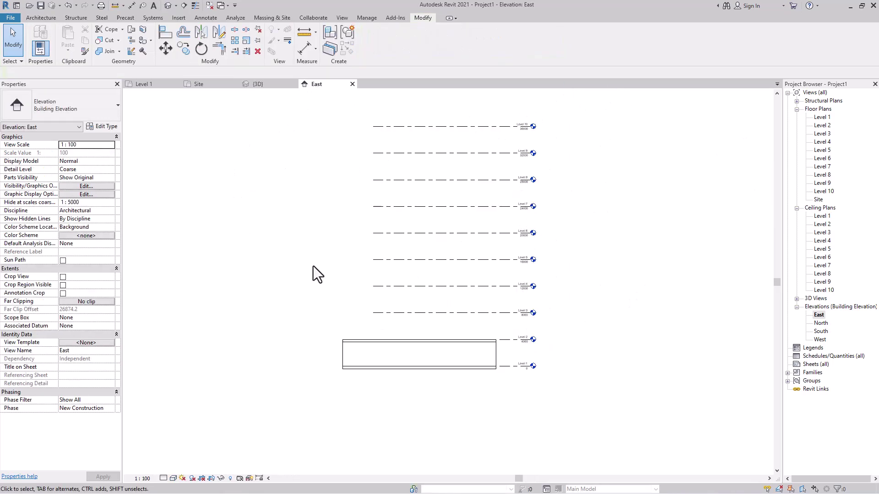
scroll(461, 429, "down", 2)
scroll(460, 429, "down", 1)
middle_click_drag(460, 430, 403, 349)
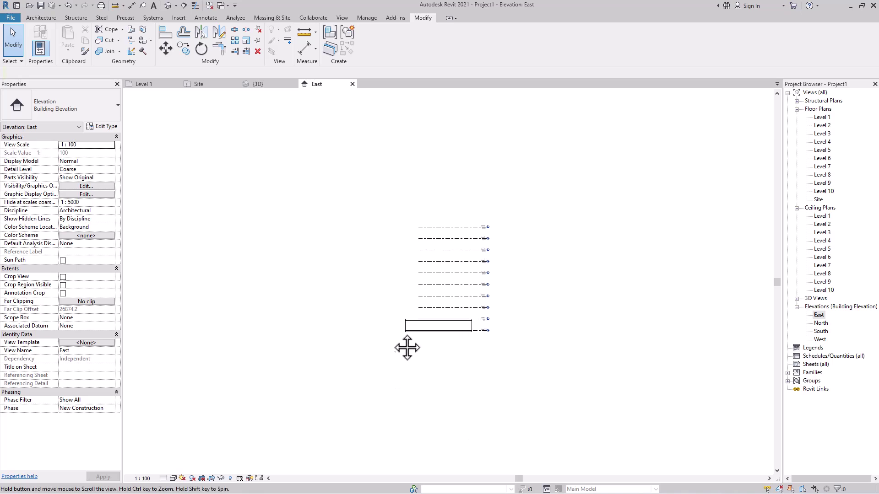
left_click(146, 87)
scroll(385, 359, "down", 2)
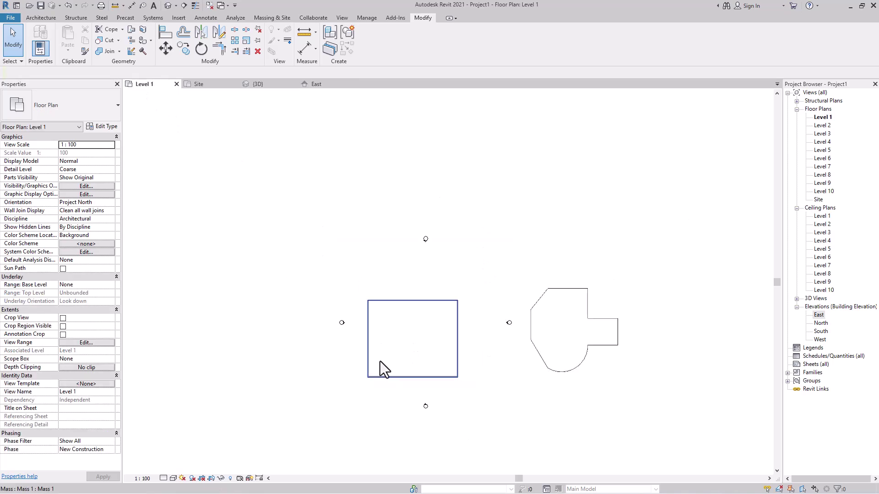
left_click(210, 84)
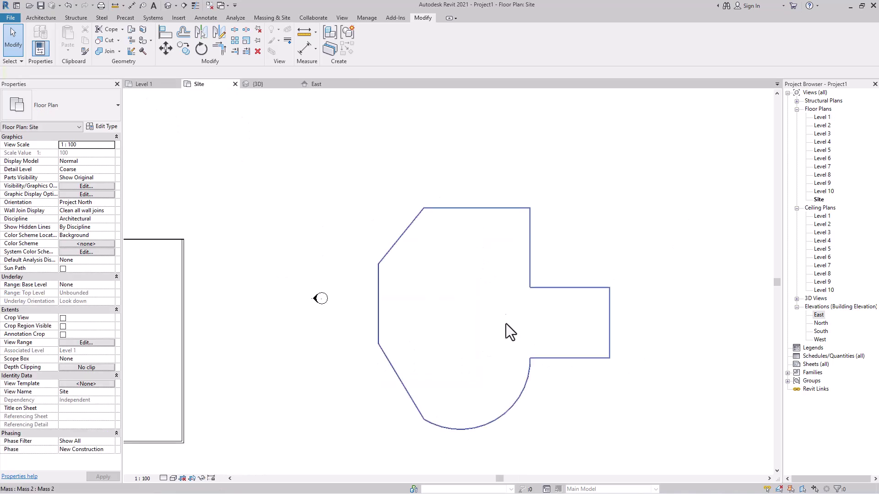
Step: In the 3D view, stretch the top face of Mass 2 upward to a height just below Level 10
left_click(259, 85)
scroll(372, 281, "down", 2)
middle_click_drag(374, 317, 396, 392)
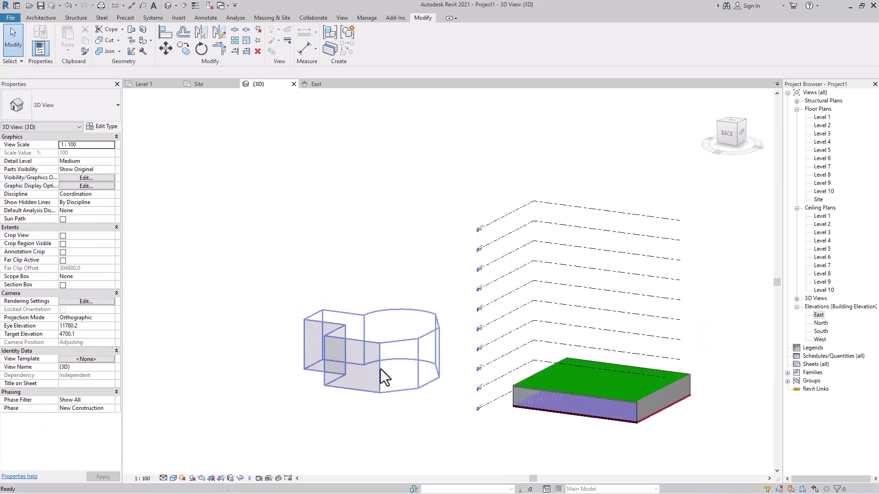
left_click(381, 318)
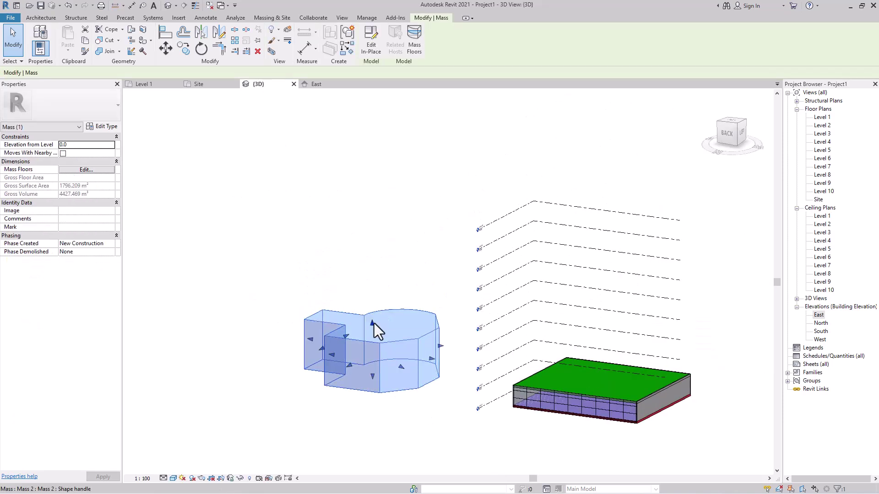
left_click_drag(372, 325, 361, 201)
left_click(263, 301)
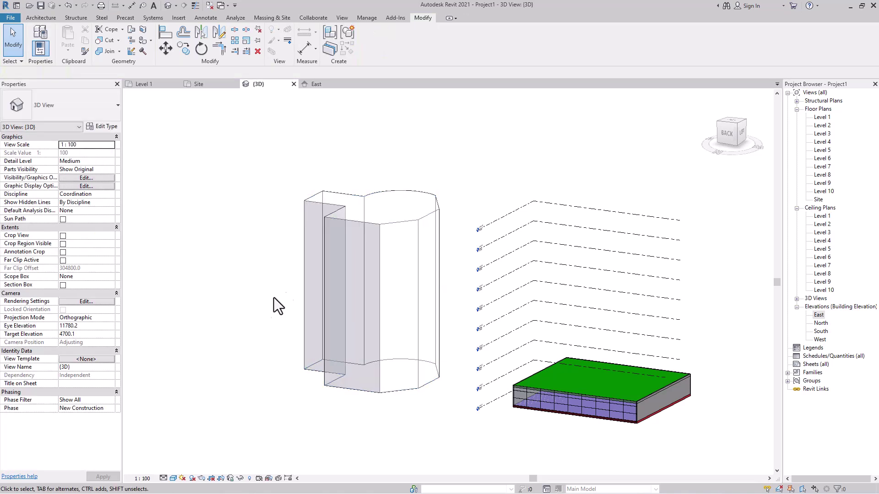
Step: Assign mass floors to Mass 2 at every level from Level 1 to Level 10 and inspect them in 3D
scroll(300, 297, "down", 3)
middle_click_drag(338, 353, 359, 415, "shift")
scroll(359, 416, "up", 2)
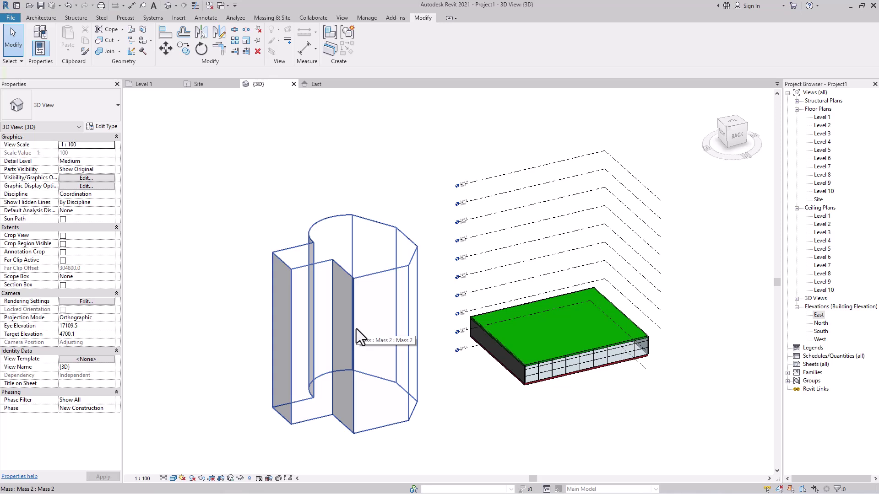
middle_click_drag(359, 353, 353, 321, "shift")
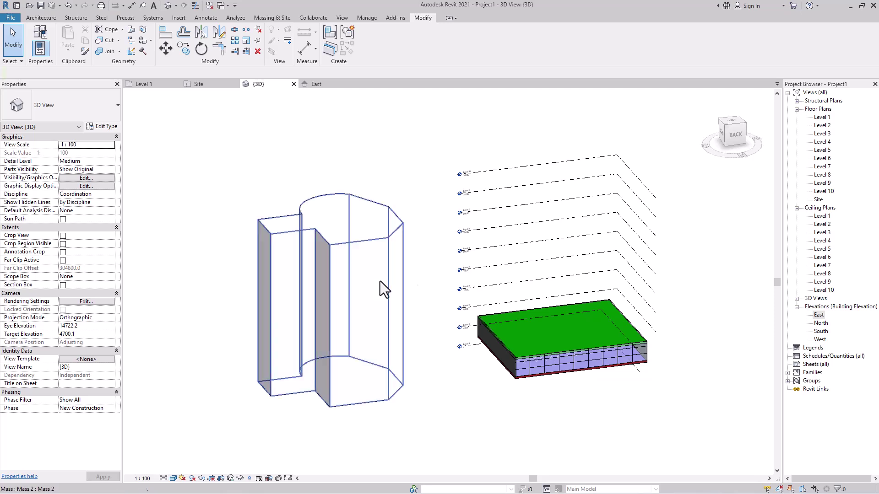
left_click(332, 297)
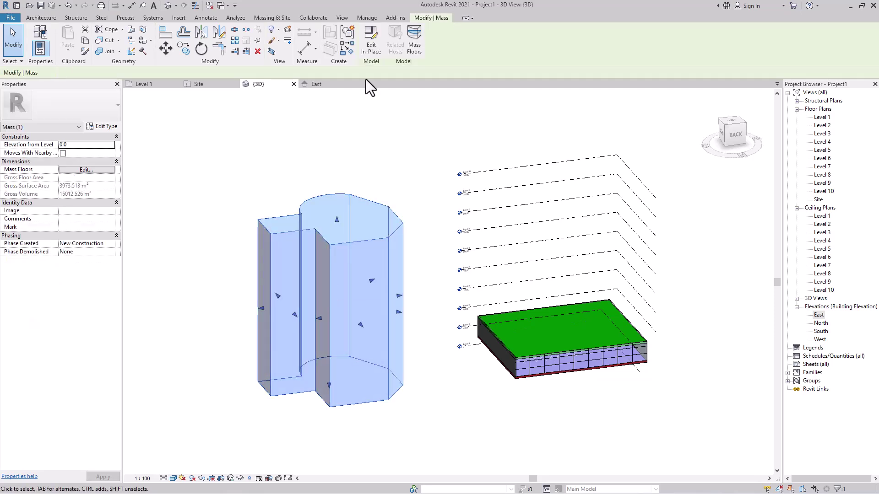
left_click(420, 40)
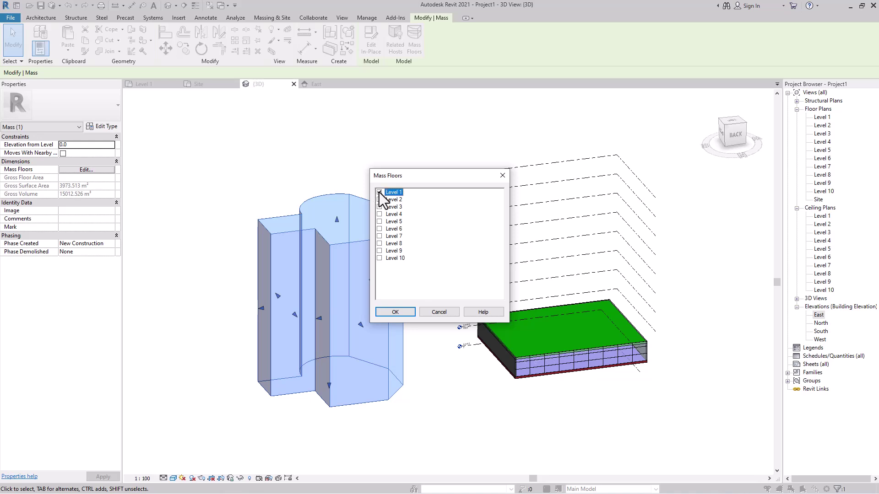
left_click(379, 259, "shift")
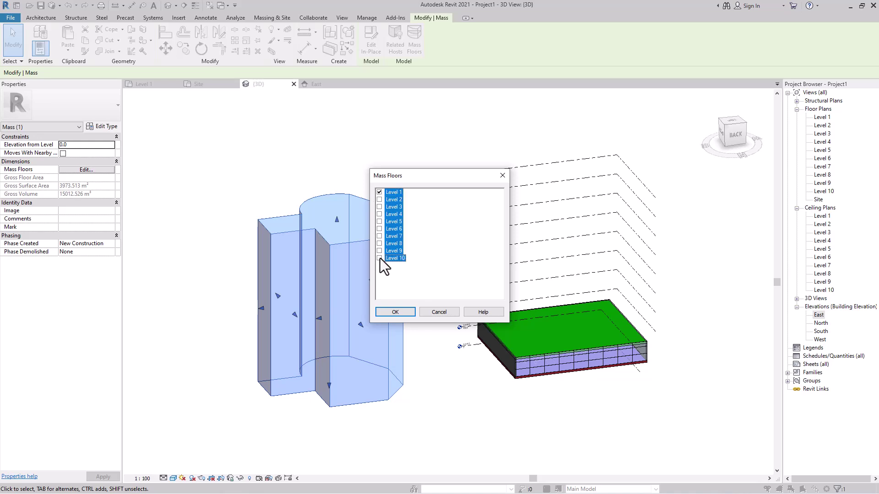
left_click(391, 311)
middle_click_drag(348, 348, 324, 356, "shift")
scroll(323, 320, "up", 2)
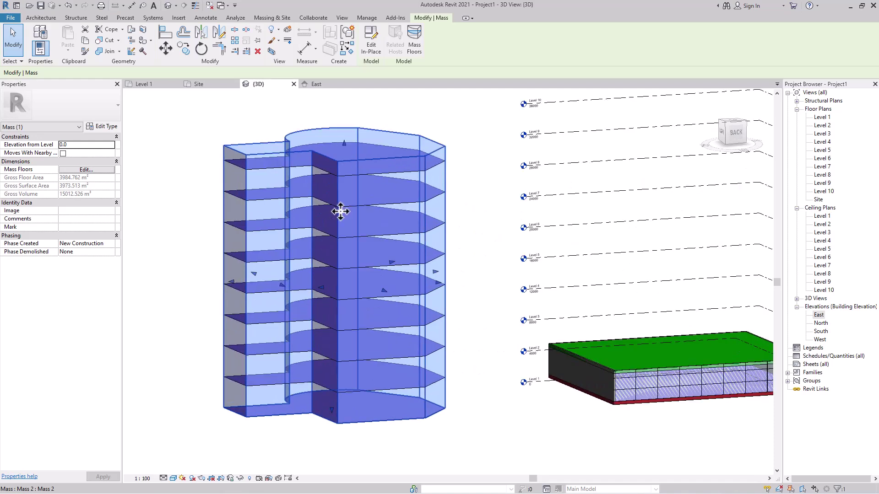
middle_click_drag(445, 255, 380, 261, "shift")
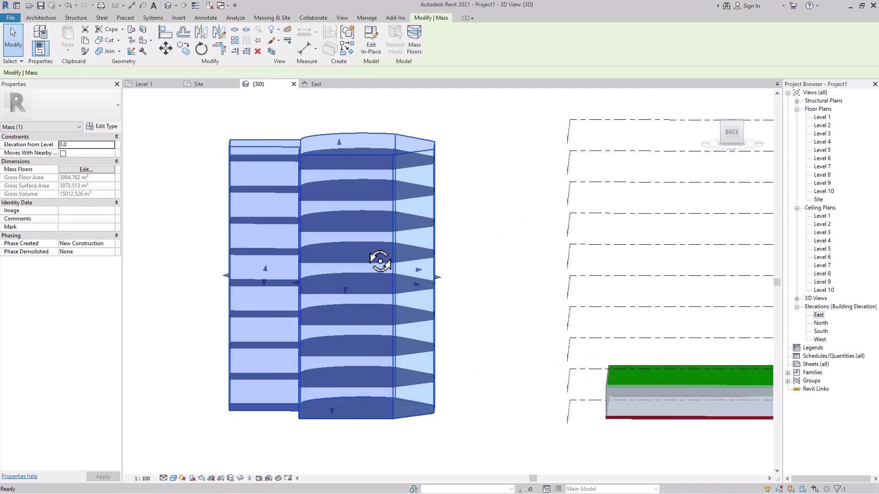
Step: Shift Level 8 down to 26400 and back up to 27800 in the 3D view to test how the mass floor follows
left_click(608, 184)
middle_click_drag(557, 249, 503, 243, "shift")
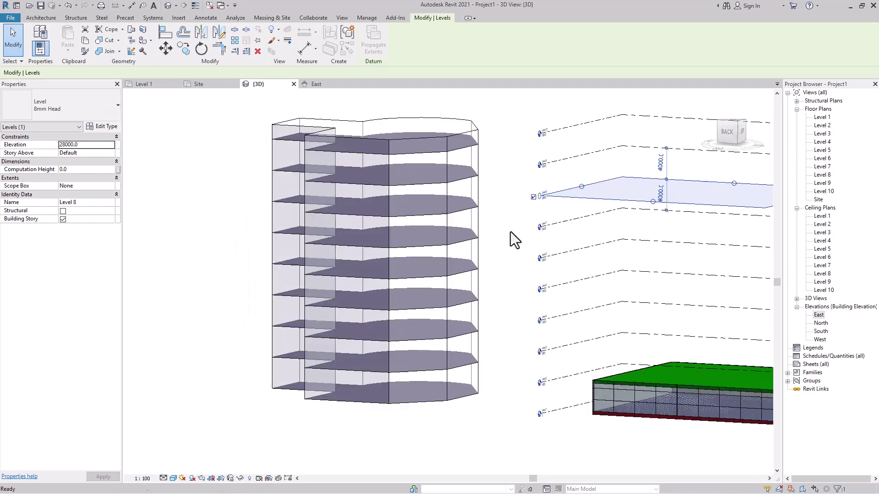
left_click_drag(636, 186, 636, 199)
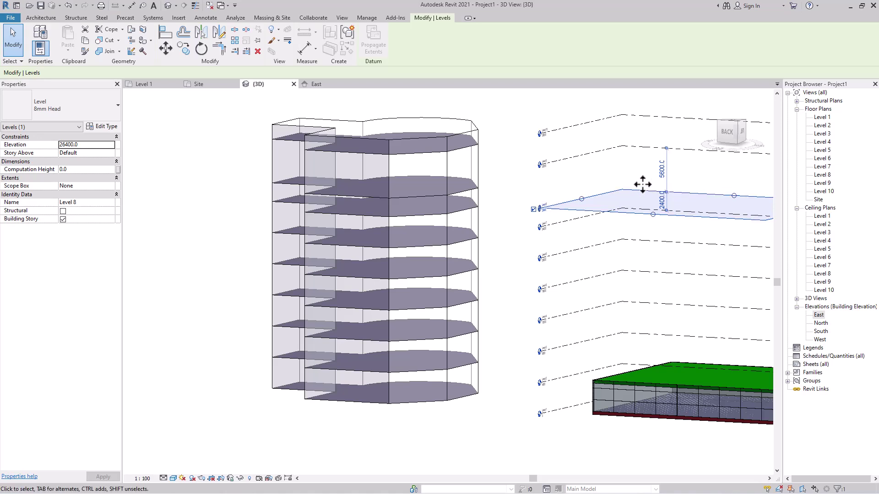
left_click_drag(644, 197, 642, 185)
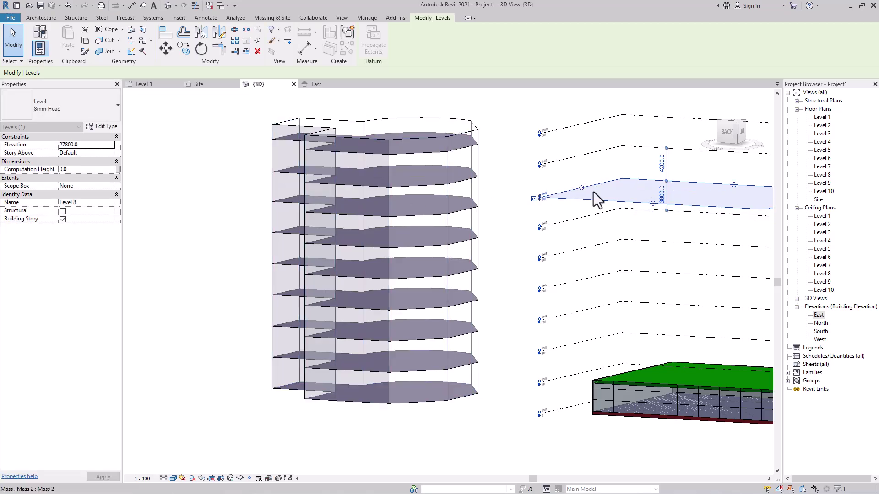
left_click(237, 202)
Step: Create a 1500 x 3000mm curtain system by face on the flat back and wing faces of Mass 2
middle_click_drag(438, 197, 390, 241, "shift")
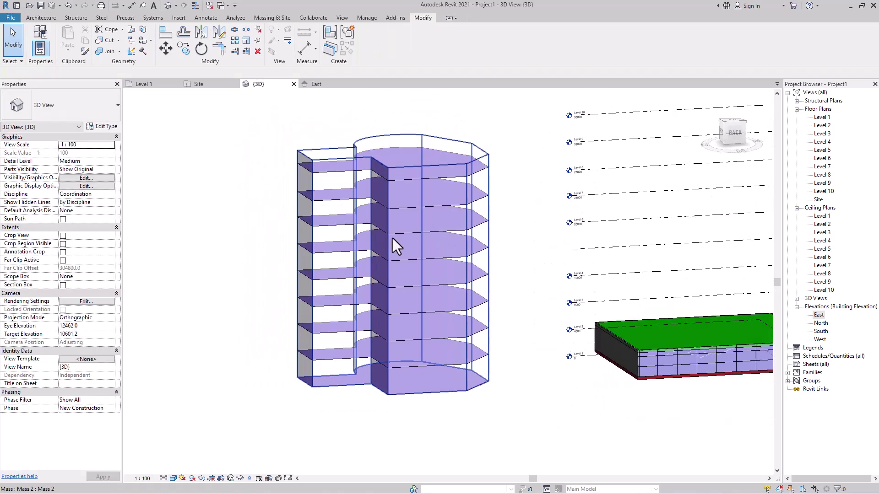
middle_click_drag(266, 222, 288, 273, "shift")
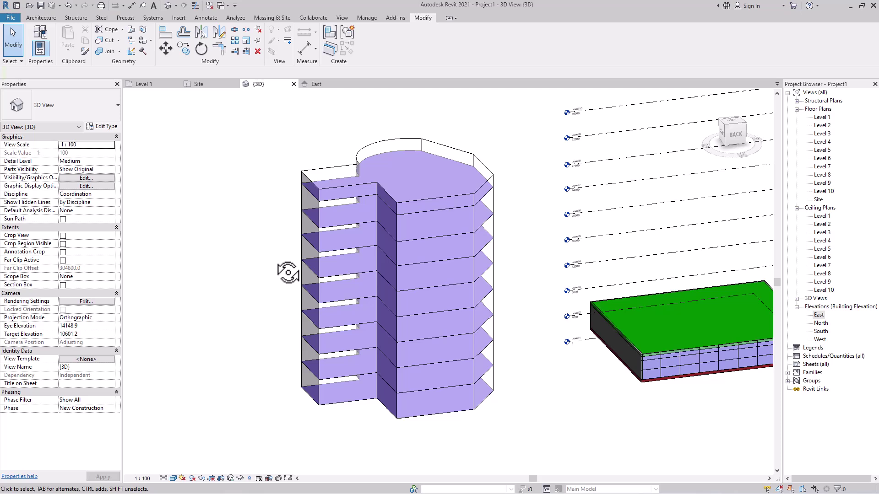
left_click(423, 183)
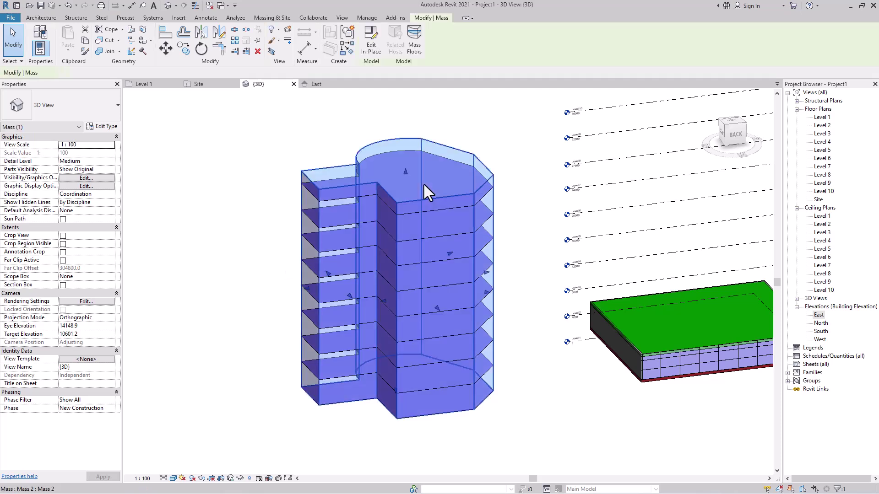
left_click(268, 21)
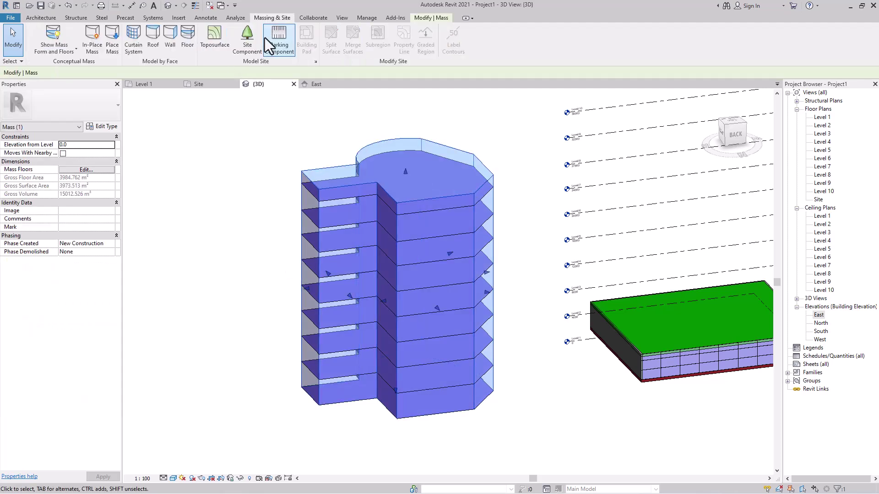
left_click(134, 43)
middle_click_drag(500, 373, 456, 220, "shift")
left_click(457, 218)
left_click(378, 285)
middle_click_drag(378, 285, 398, 277, "shift")
left_click(403, 243)
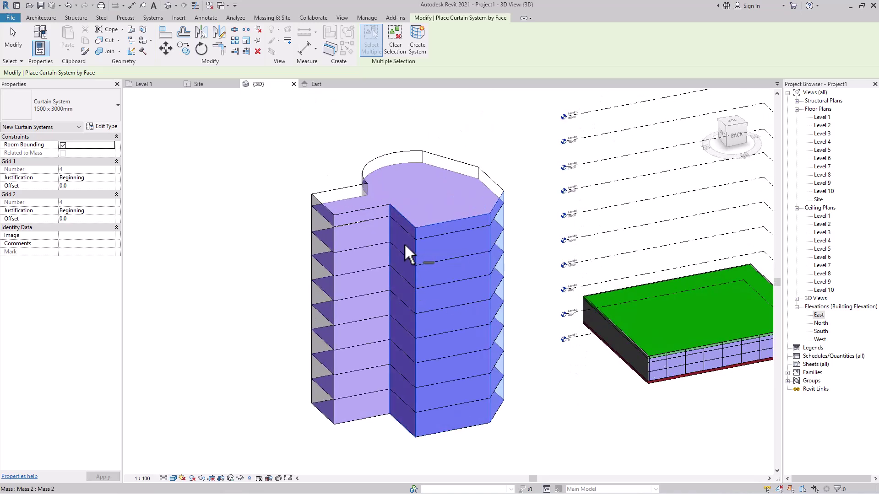
left_click(373, 232)
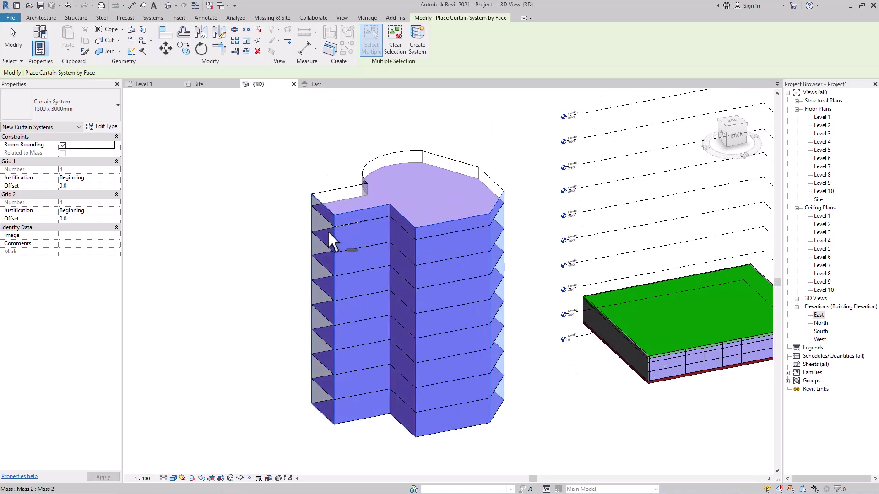
left_click(414, 46)
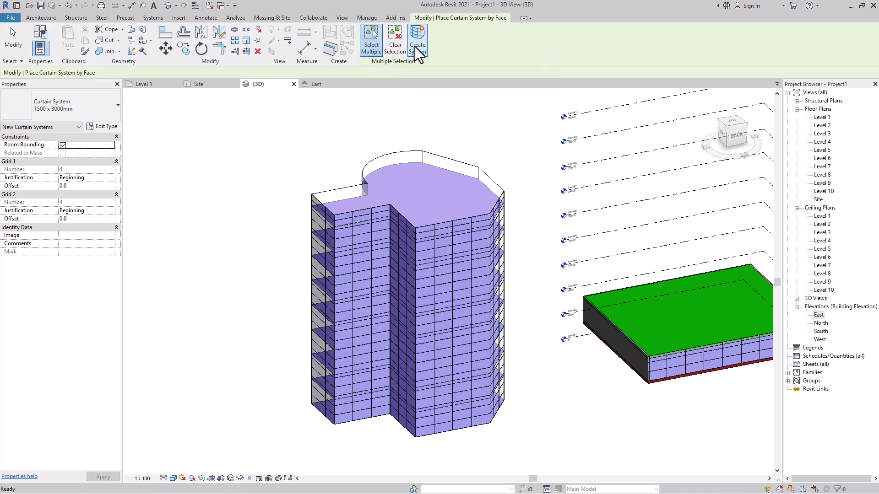
Step: Create a 1500 x 3000mm curtain system on the curved face of Mass 2
middle_click_drag(389, 349, 598, 331, "shift")
left_click(601, 328)
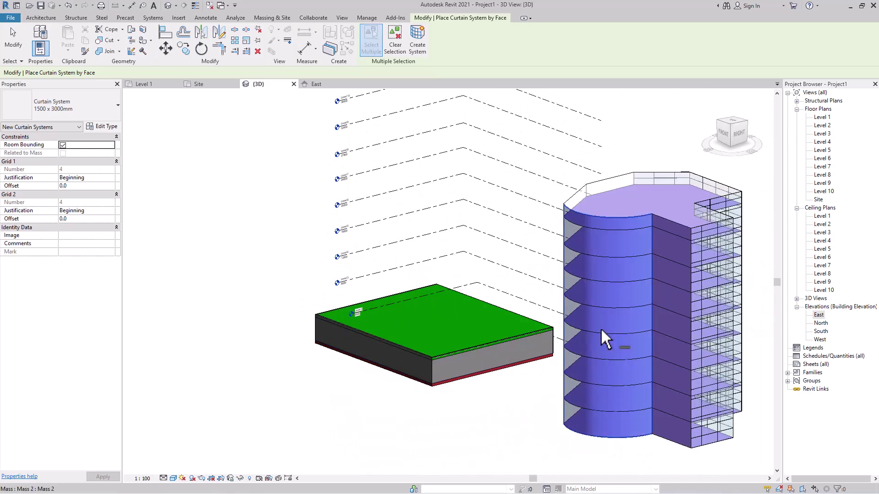
left_click(412, 50)
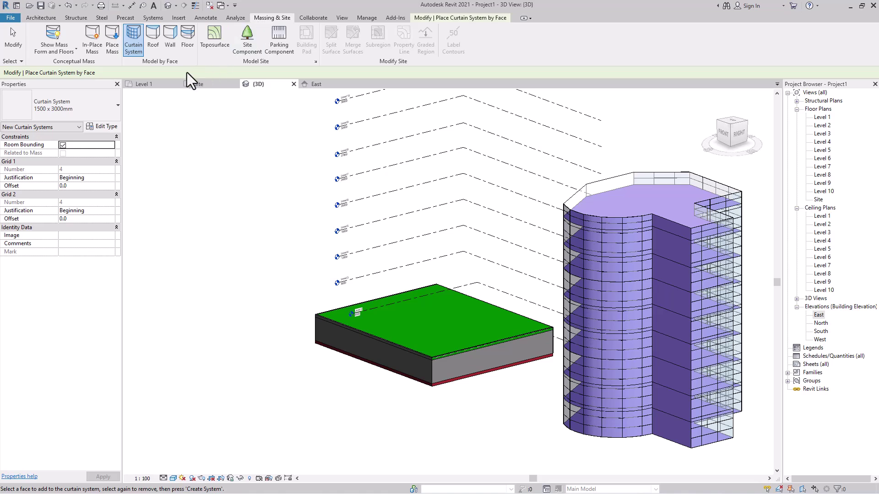
Step: Place Generic - 225mm Masonry walls by face on the remaining flat sides of Mass 2, located at Finish Face: Exterior
left_click(170, 50)
left_click(62, 106)
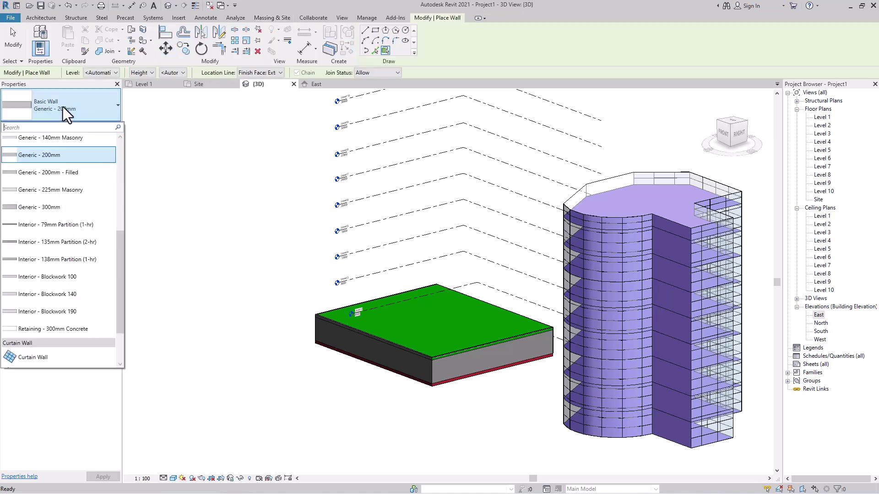
left_click(75, 191)
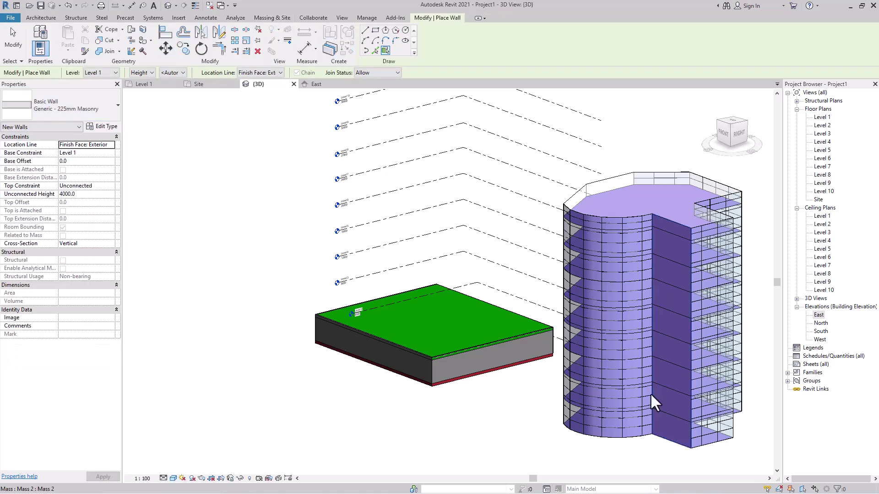
middle_click_drag(555, 347, 365, 294, "shift")
middle_click_drag(374, 258, 471, 279, "shift")
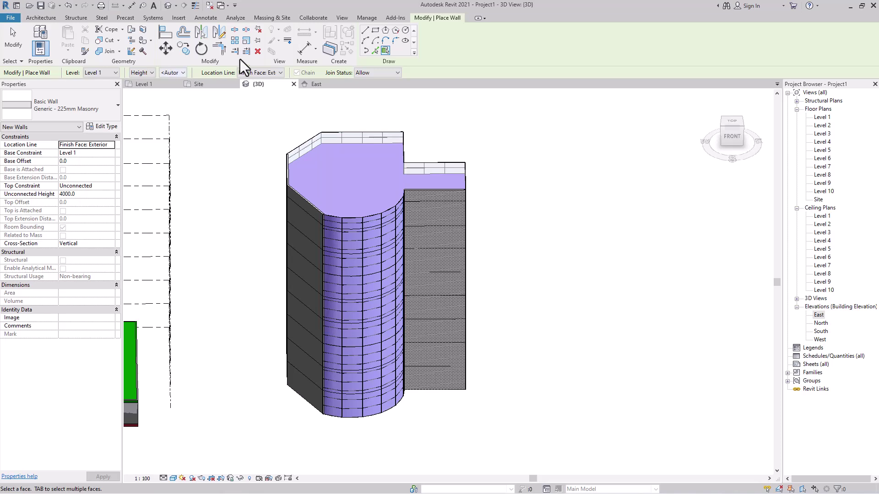
Step: Create a Generic - 400mm roof by face on the top face of Mass 2 and inspect the finished building
left_click(263, 19)
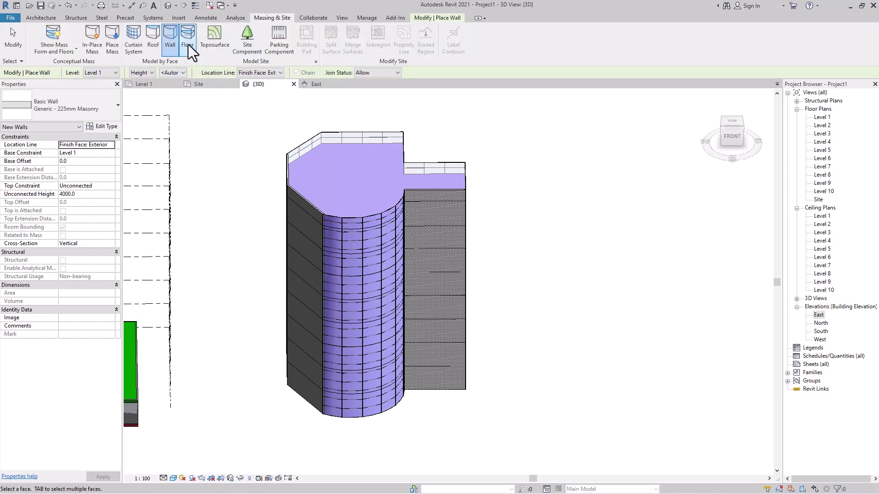
left_click(157, 46)
left_click(350, 174)
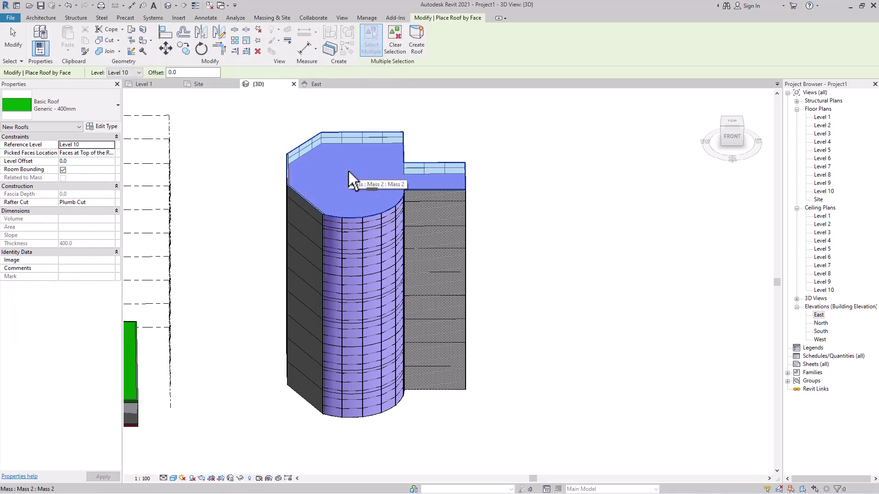
left_click(419, 45)
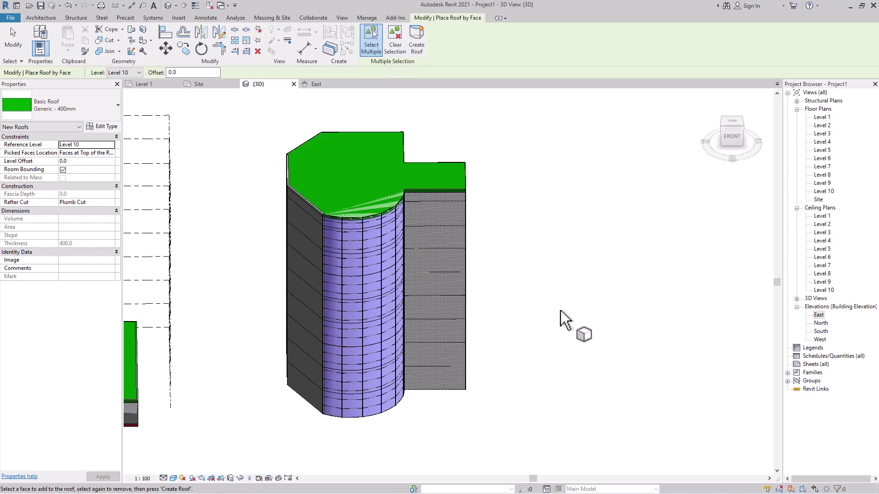
key("Escape")
middle_click_drag(489, 360, 580, 371, "shift")
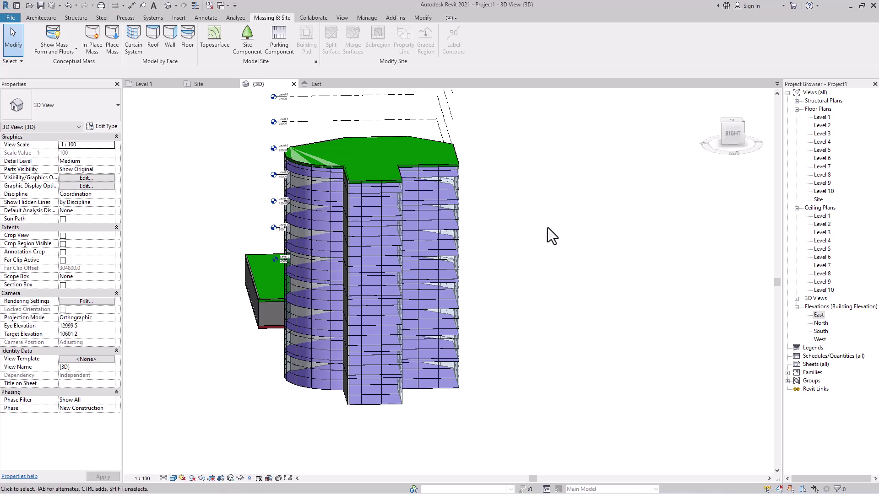
Step: In the Level 1 plan, draw a stepped chain of four Generic - 225mm Masonry walls inside Mass 2, starting with one about 5900 mm long
double_click(823, 117)
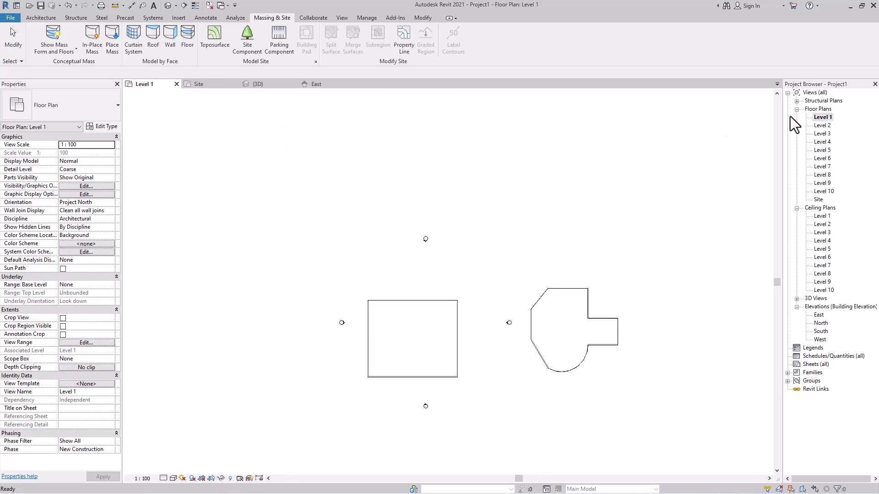
scroll(674, 325, "up", 4)
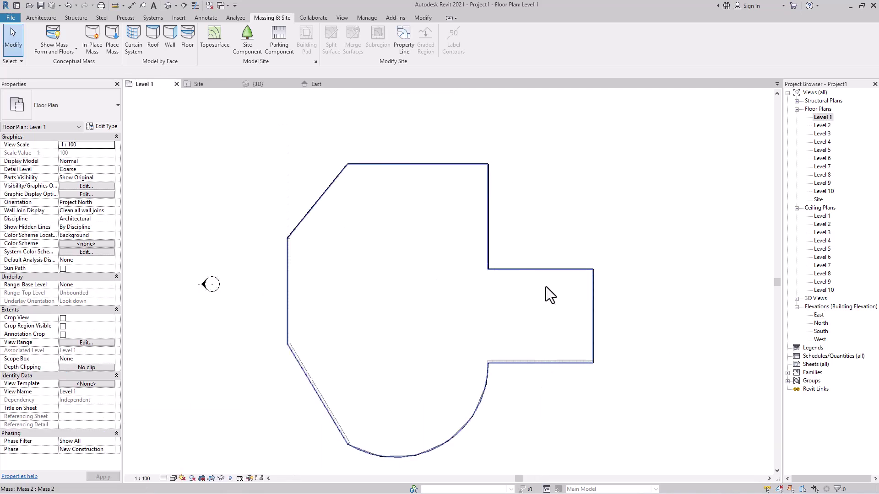
left_click(47, 19)
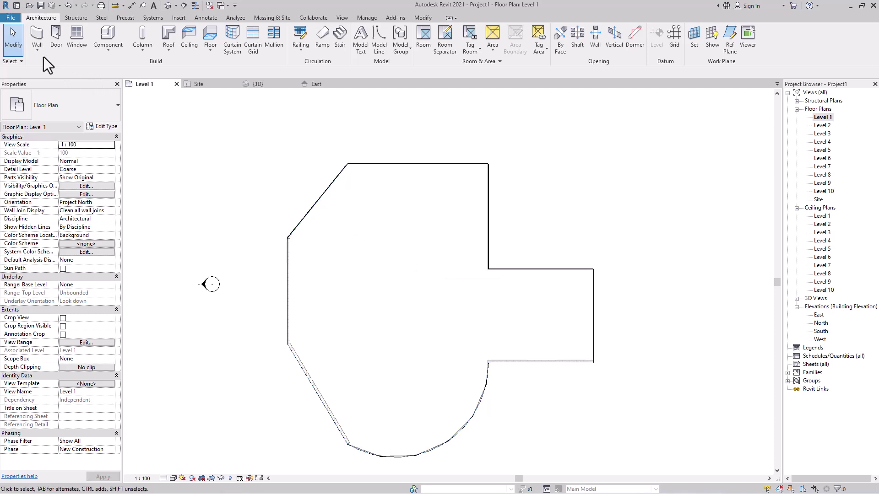
left_click(39, 33)
left_click(348, 260)
left_click(418, 260)
left_click(418, 305)
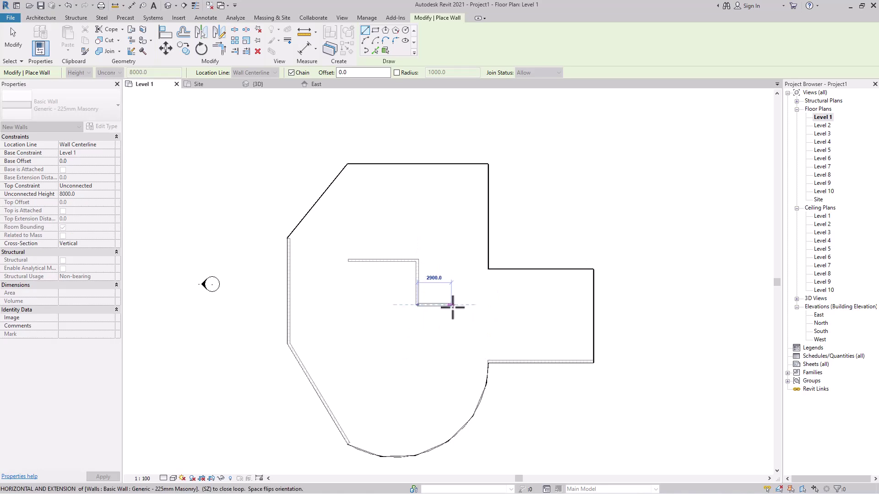
left_click(458, 304)
left_click(458, 342)
key("Escape")
Step: Place an M_Single-Flush 0915 x 2134mm door in each of the two horizontal interior walls
scroll(55, 33, "up", 13)
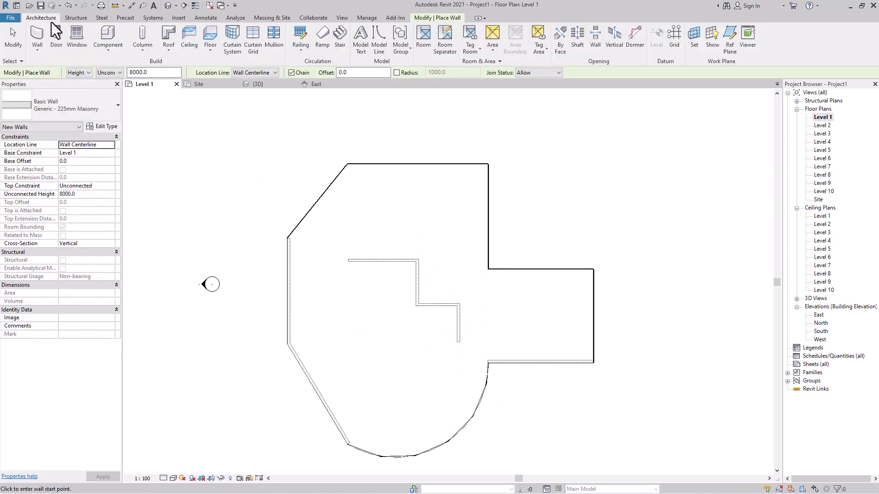
left_click(55, 38)
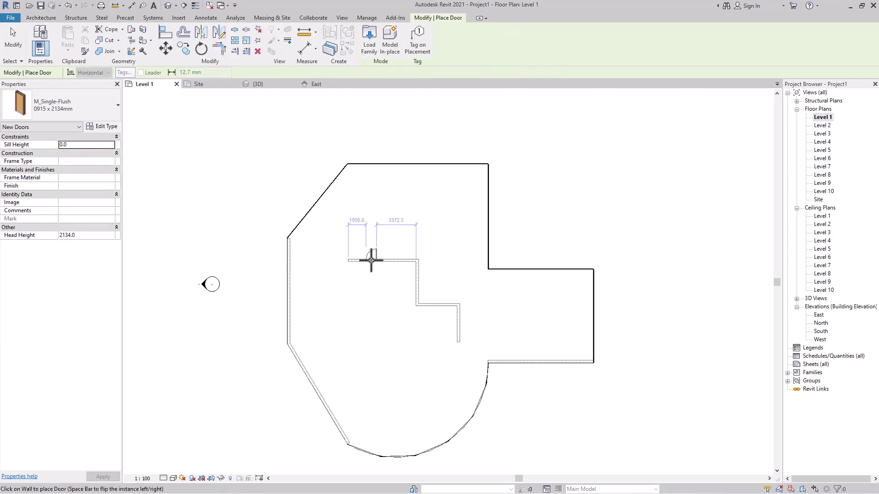
left_click(438, 301)
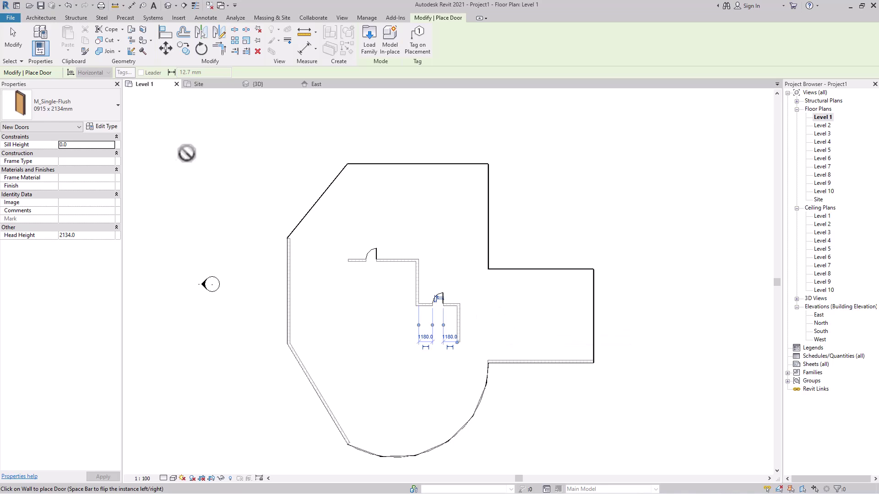
key("Escape")
key("Escape")
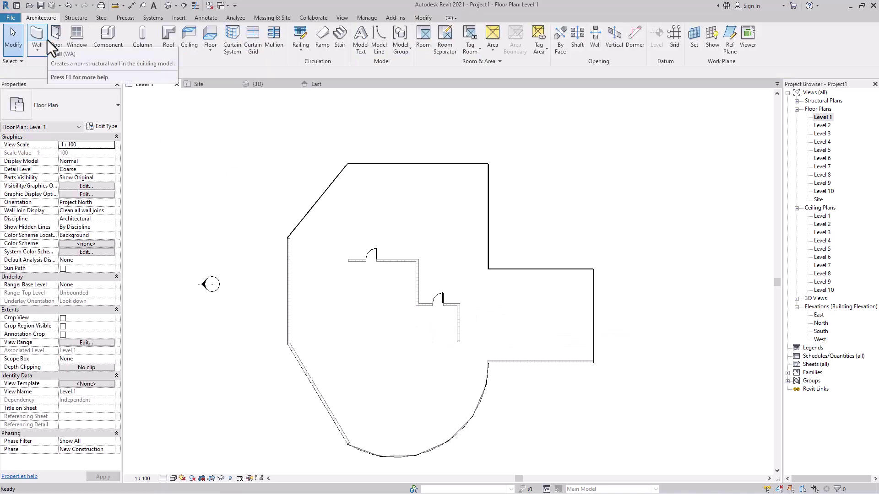
Step: Select the four interior walls and both doors, copy them to the clipboard and check the aligned paste options
scroll(373, 275, "up", 2)
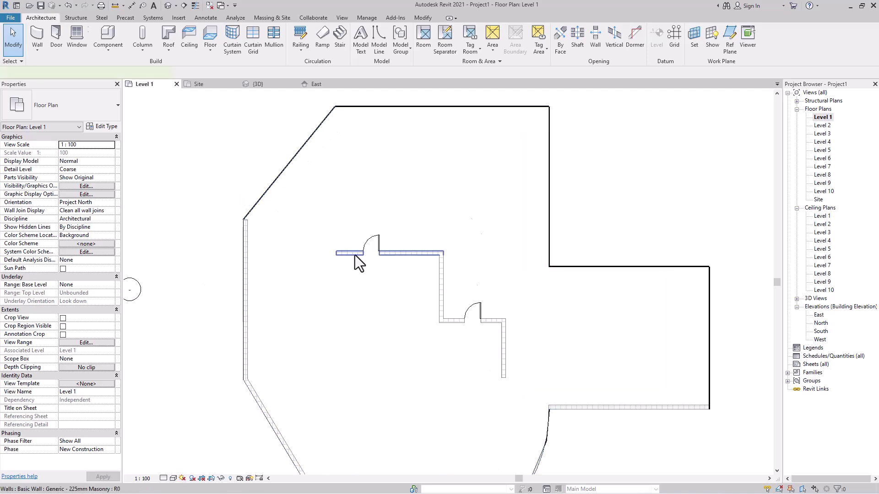
left_click(355, 254)
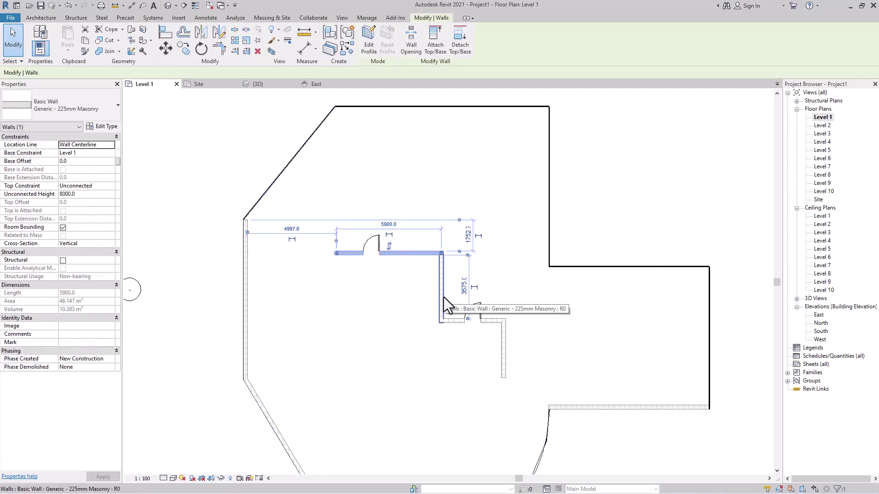
left_click(443, 298, "ctrl")
left_click(458, 320, "ctrl")
left_click(503, 348, "ctrl")
left_click(479, 315, "ctrl")
left_click(382, 248, "ctrl")
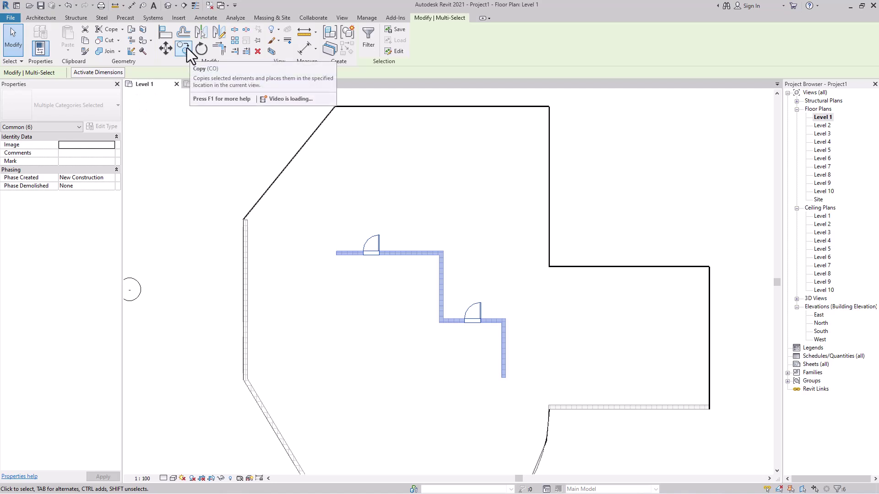
left_click(87, 42)
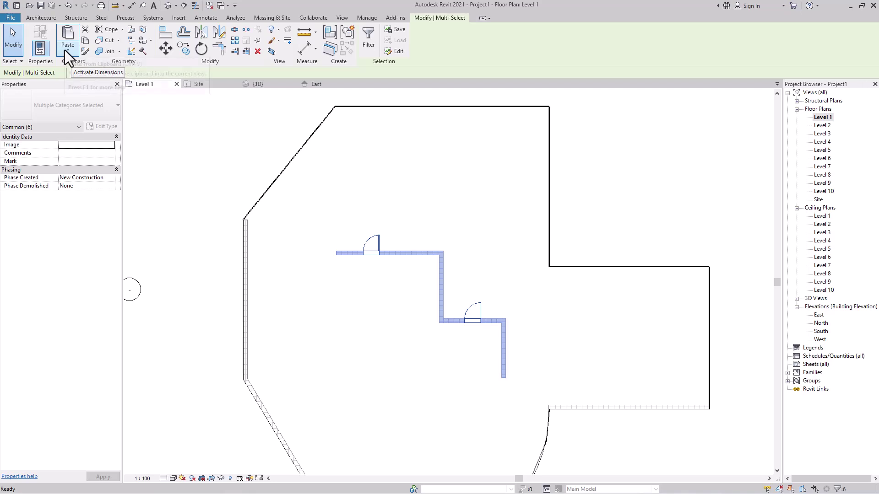
left_click(64, 51)
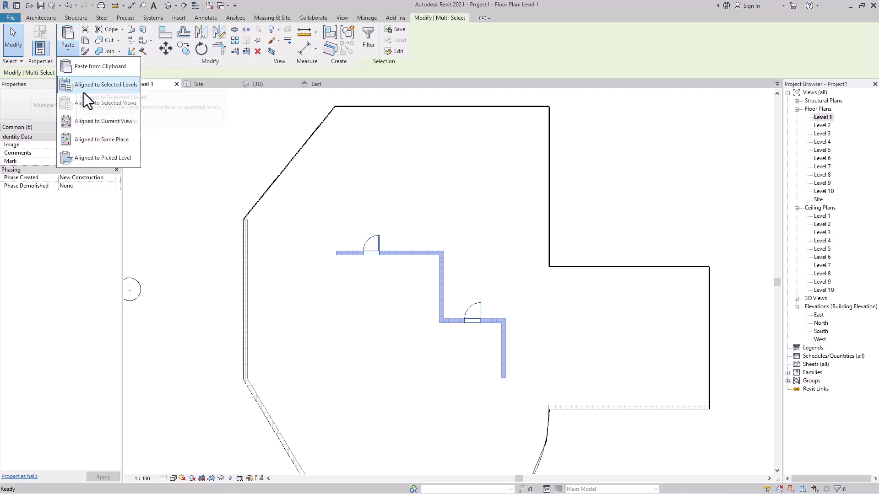
left_click(130, 157)
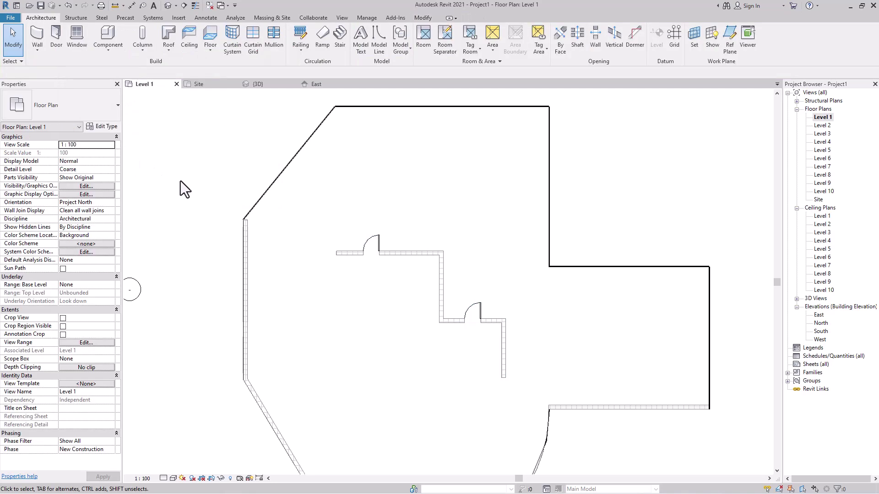
Step: Set the top constraint of all four interior walls on Level 1 to Up to level: Level 2
left_click(401, 254)
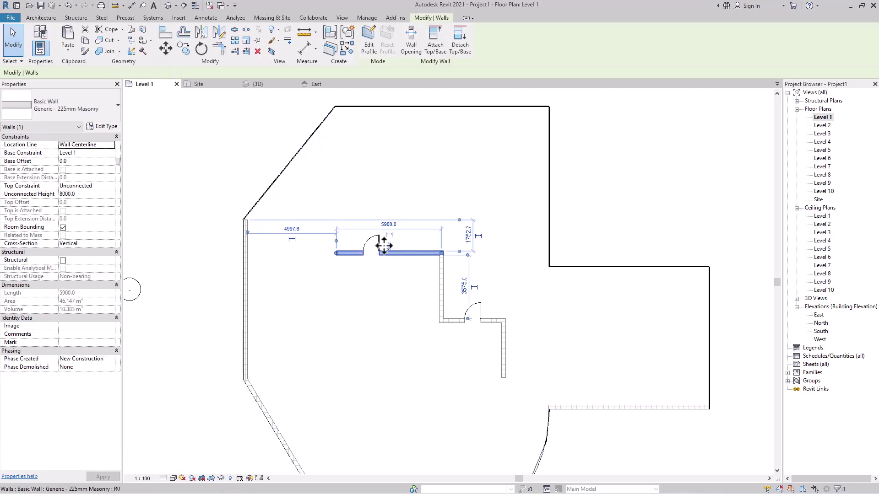
left_click(89, 187)
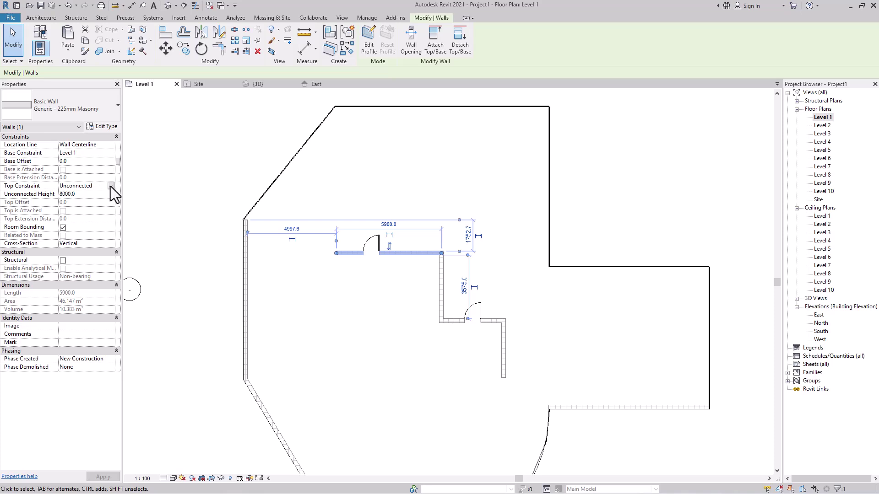
left_click(110, 186)
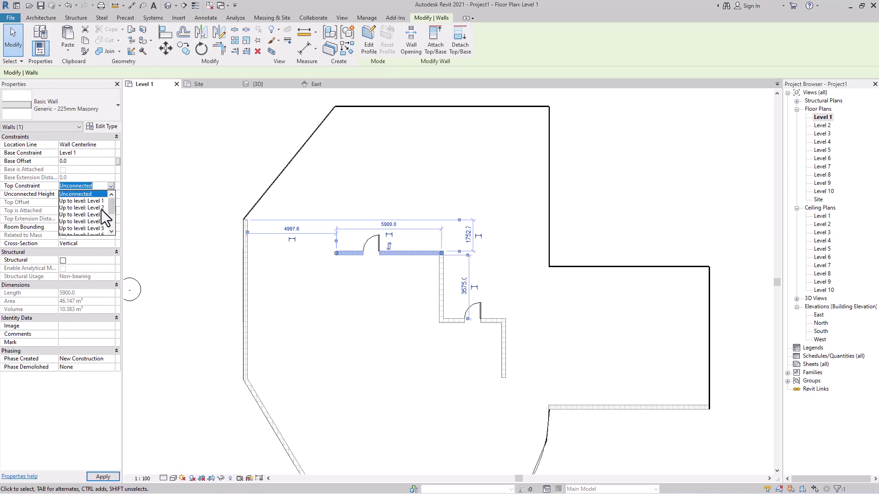
left_click(101, 208)
left_click(441, 293)
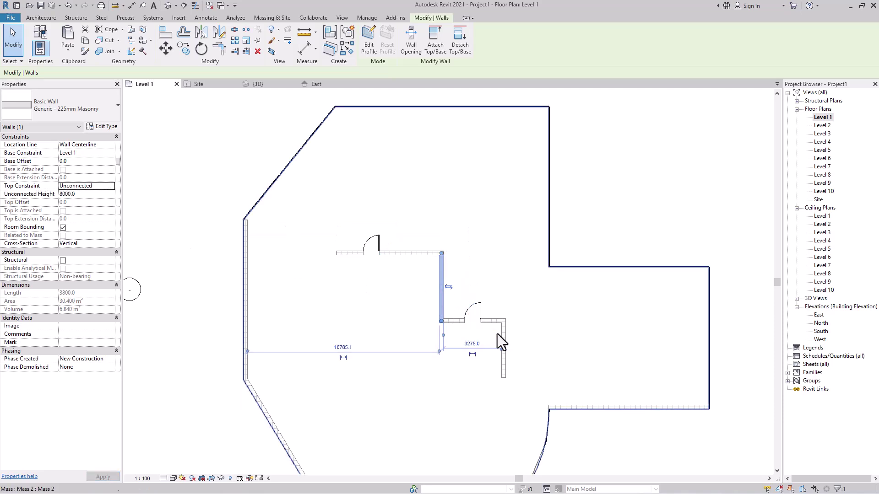
left_click(504, 339, "ctrl")
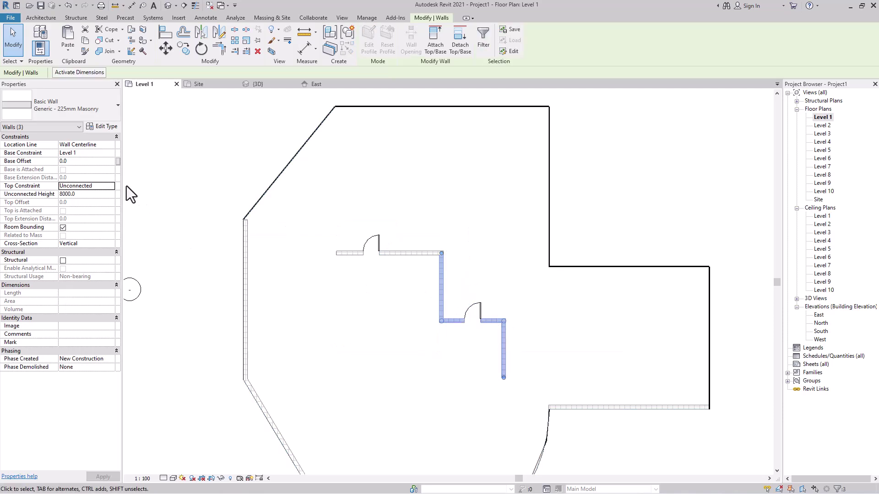
left_click(111, 188)
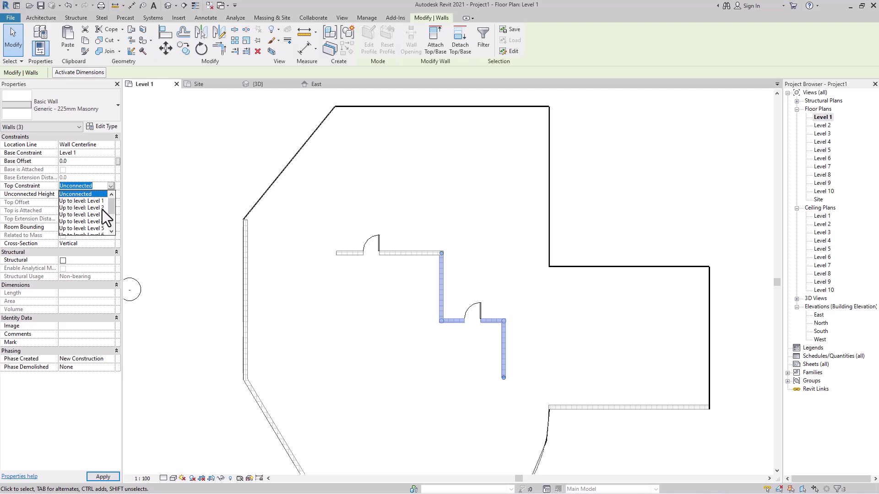
left_click(103, 210)
Step: Select the four interior walls together with both doors and copy them to the clipboard
left_click(417, 254, "ctrl")
left_click(377, 240, "ctrl")
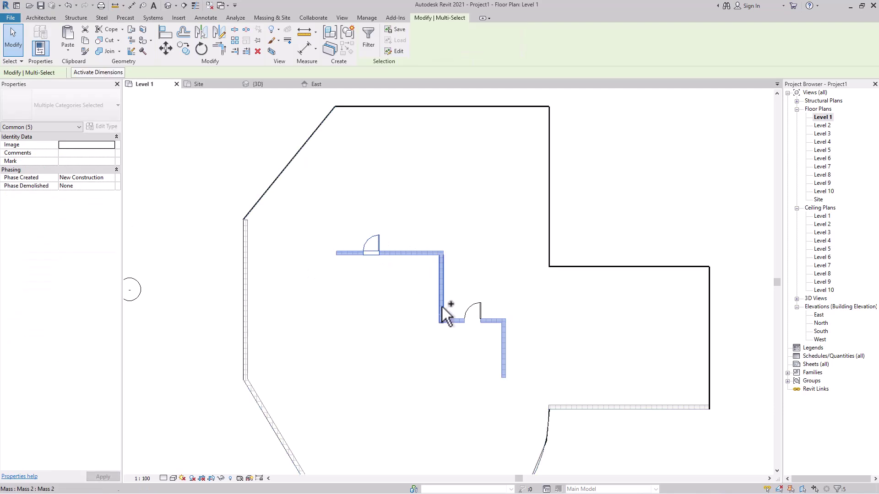
left_click(480, 310, "ctrl")
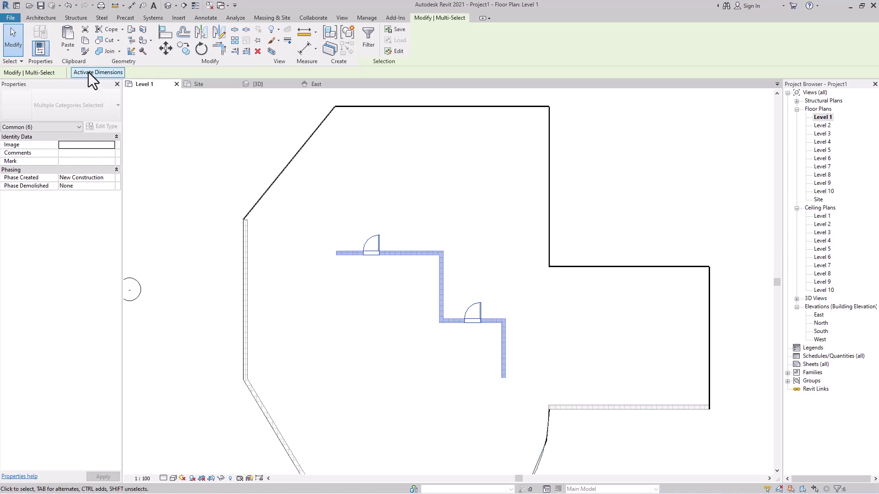
left_click(85, 41)
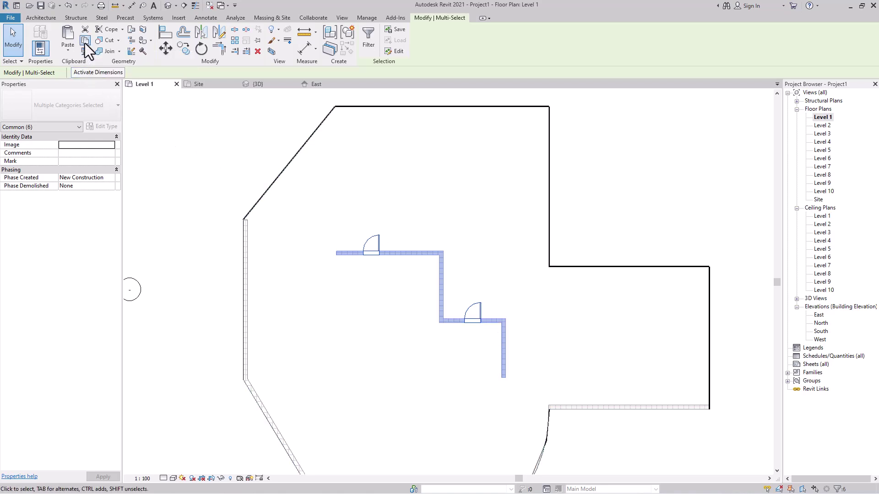
Step: Paste the copied walls and doors aligned to Levels 2 through 9, and inspect the copies in the 3D view
left_click(70, 53)
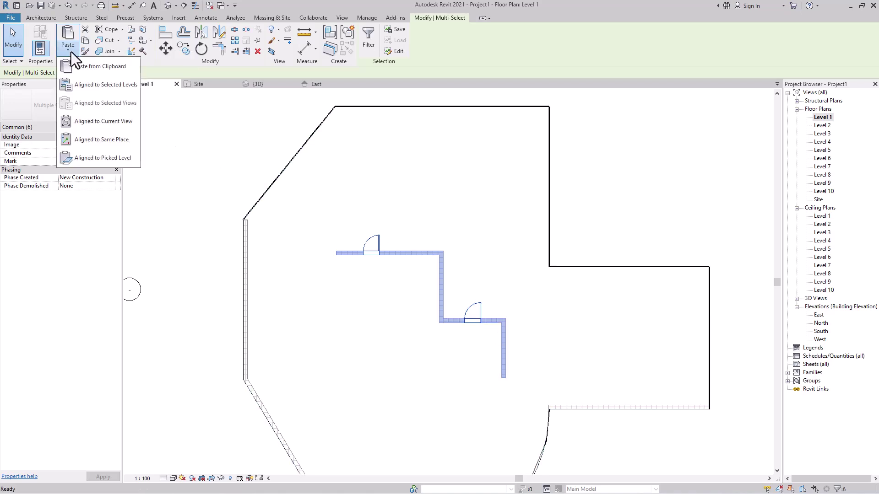
left_click(117, 89)
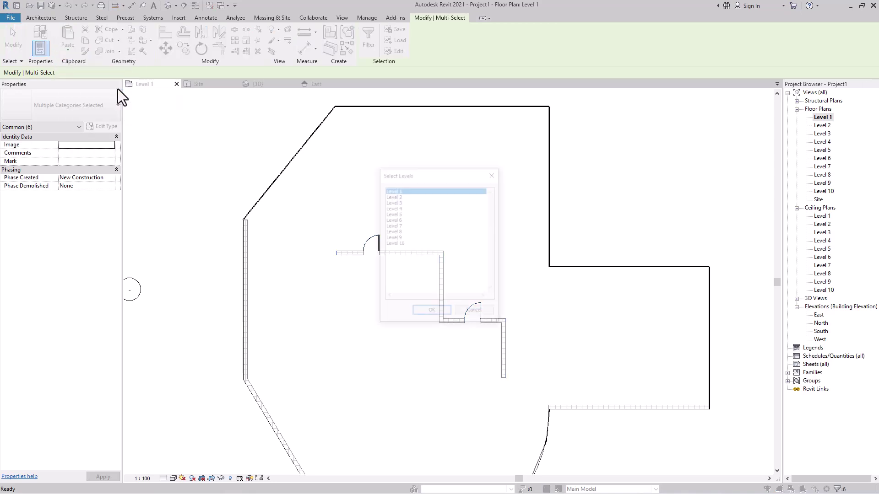
left_click(400, 238)
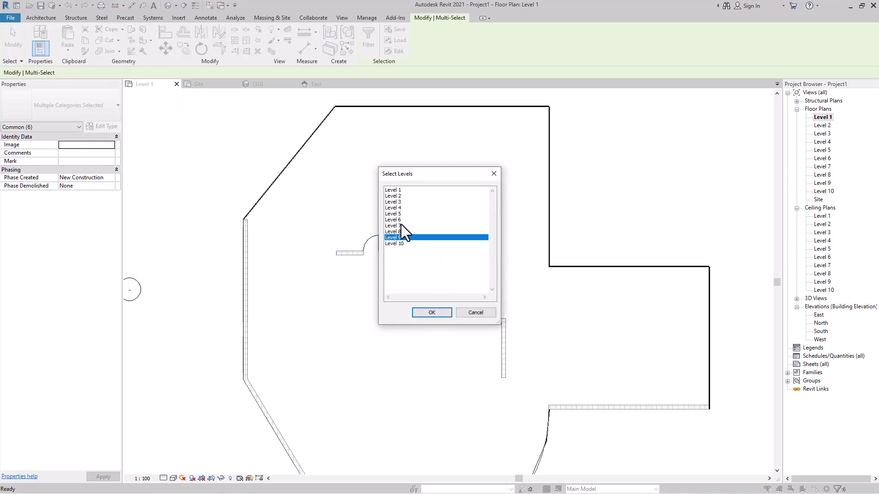
left_click(399, 196, "shift")
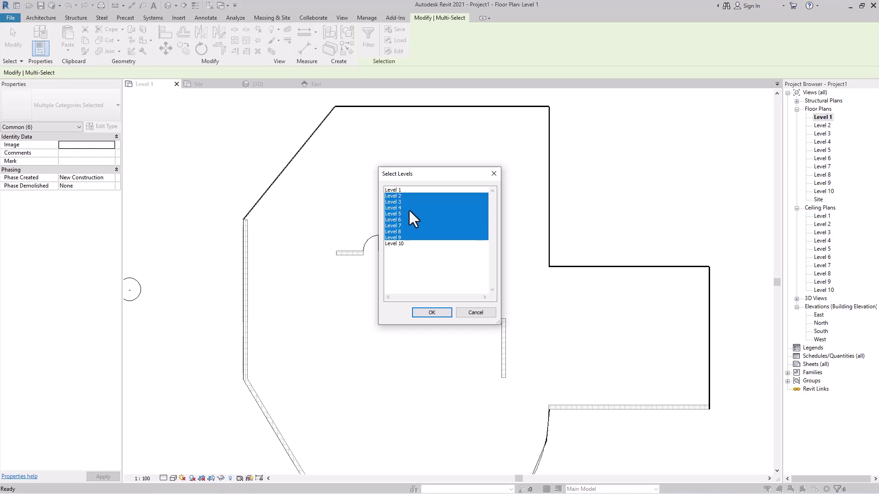
left_click(425, 315)
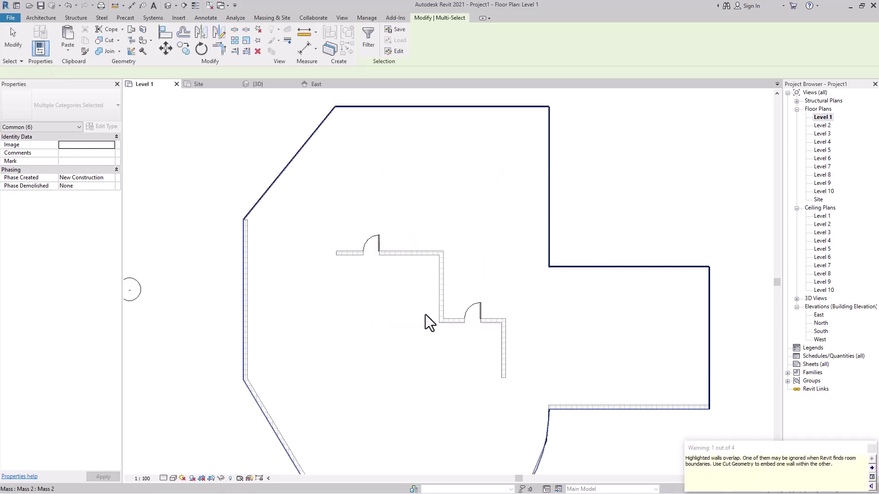
left_click(256, 85)
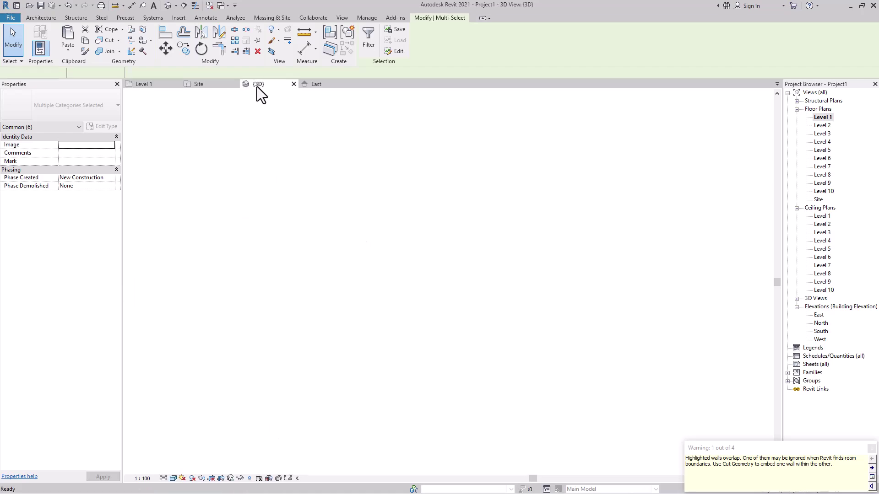
middle_click_drag(382, 314, 369, 252, "shift")
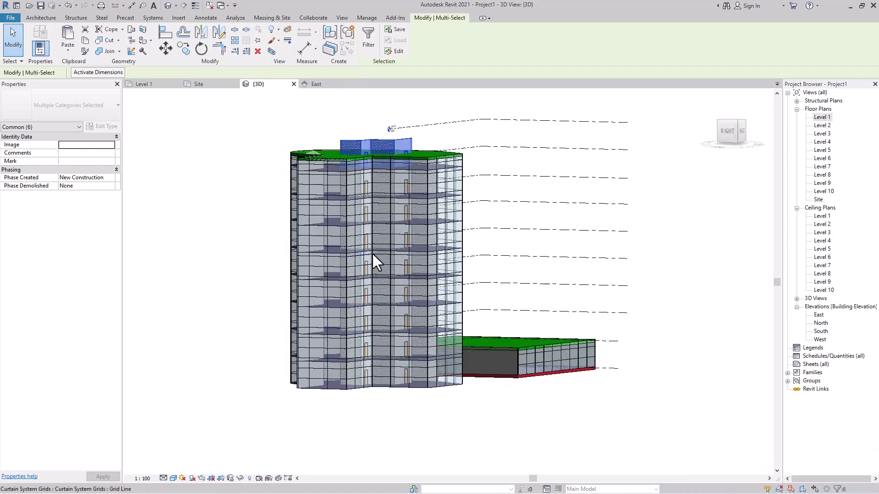
scroll(381, 255, "up", 5)
middle_click_drag(418, 323, 370, 336, "shift")
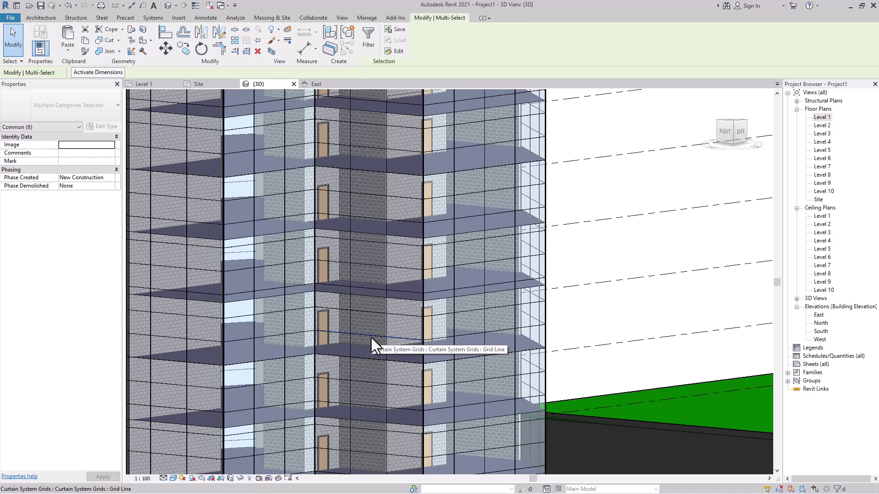
middle_click_drag(369, 336, 506, 337, "shift")
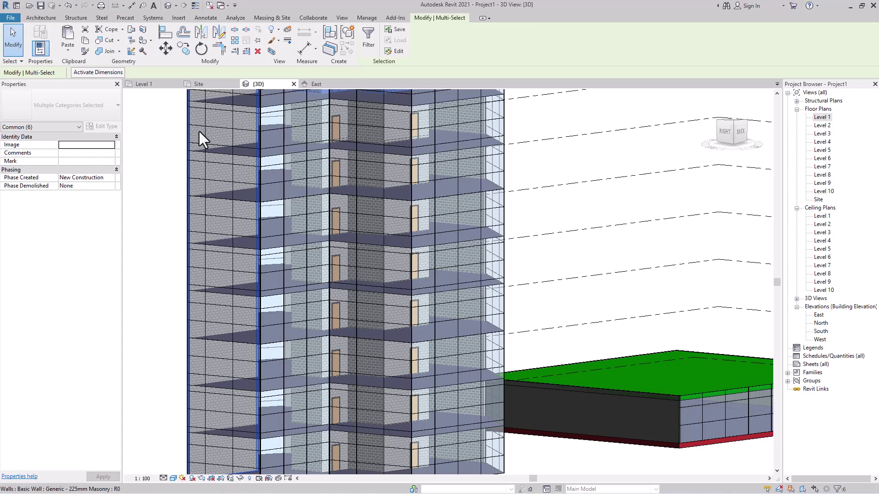
Step: In the Level 1 plan, create a rectangular shaft opening about 3700 mm deep between the interior walls and the upper facade
left_click(153, 87)
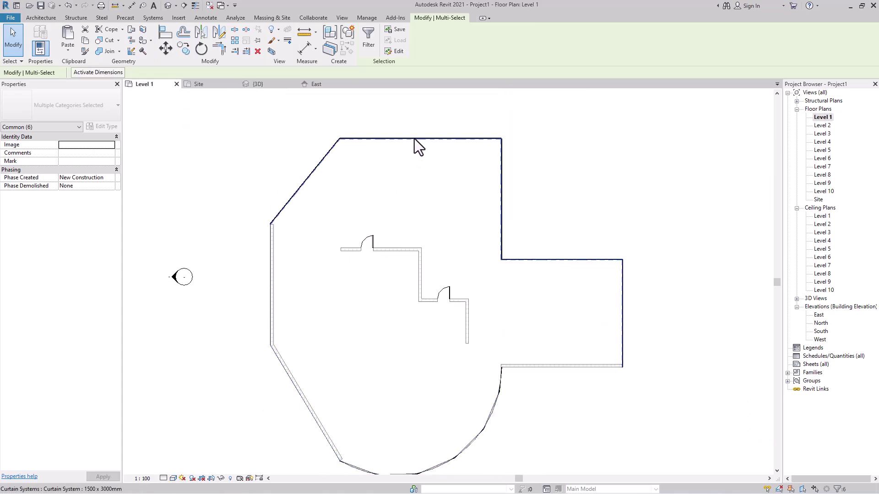
scroll(418, 141, "up", 1)
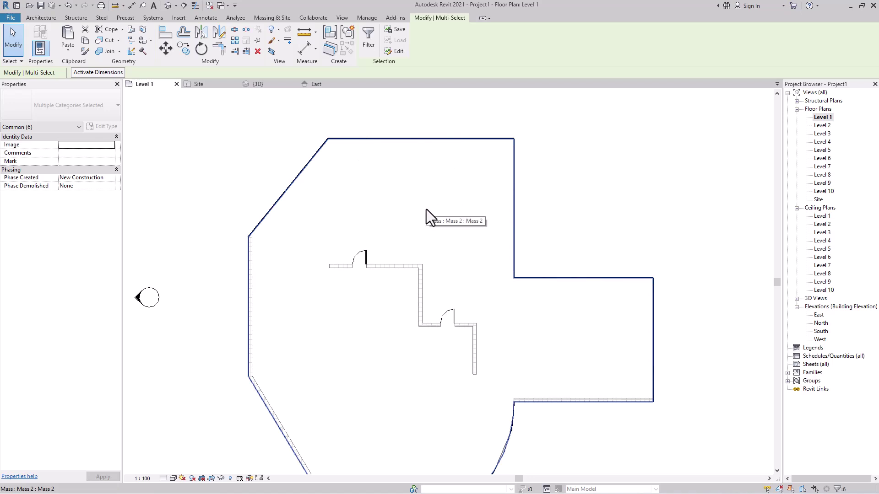
left_click(41, 17)
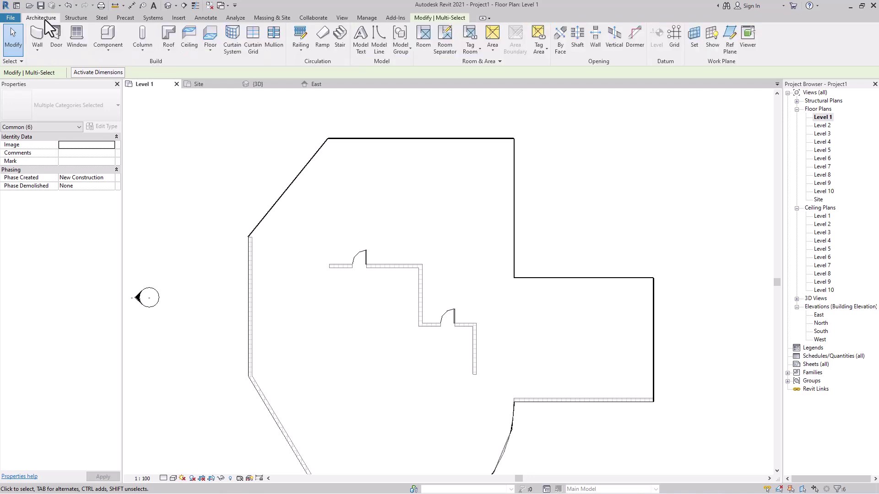
left_click(575, 38)
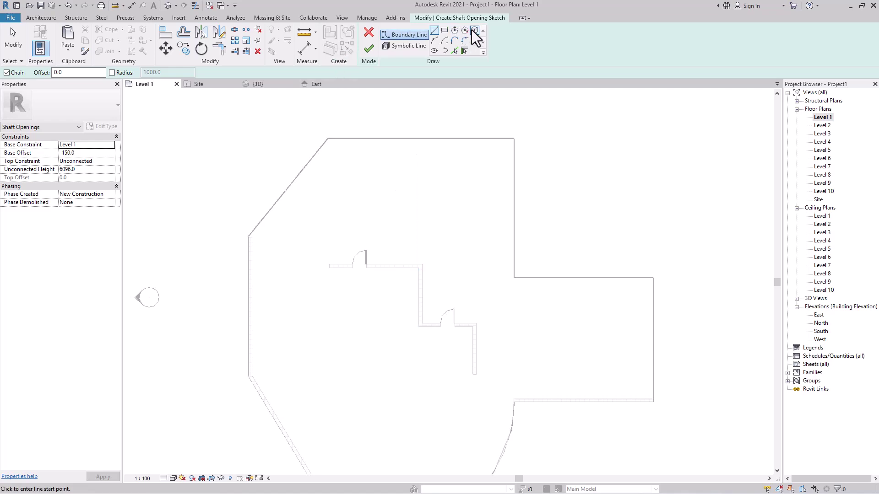
left_click(444, 31)
left_click(394, 160)
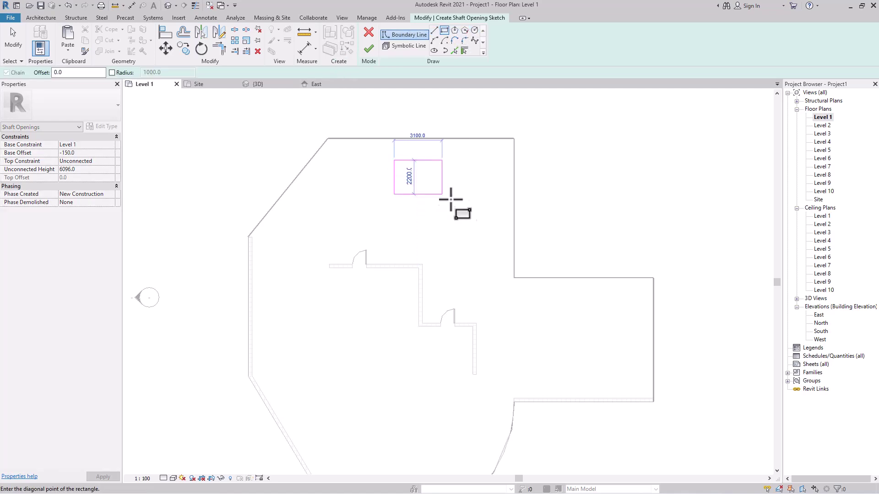
left_click(493, 218)
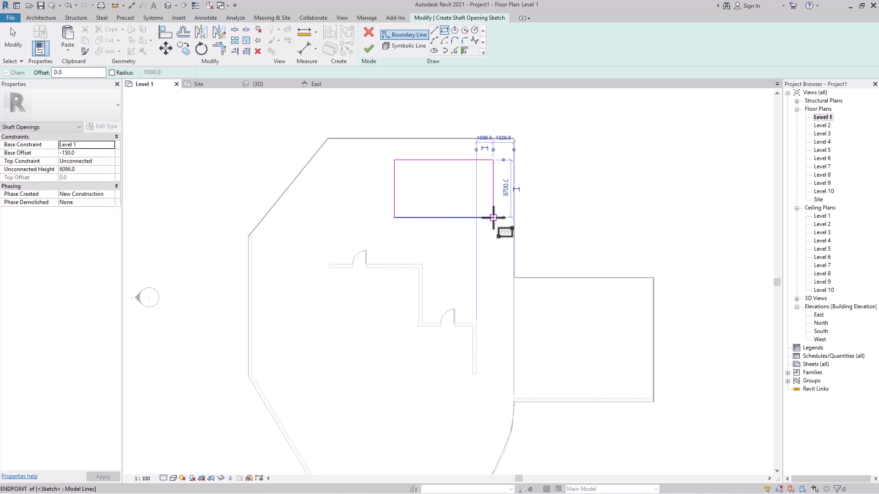
left_click(367, 48)
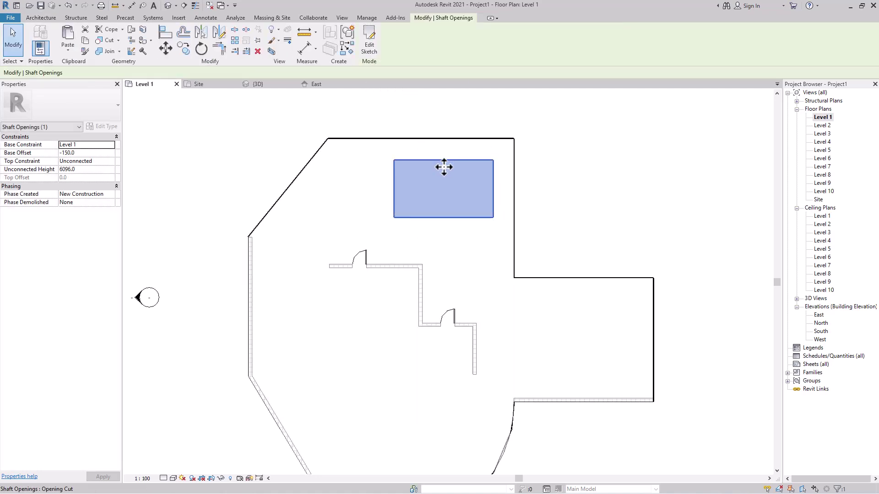
Step: Set the shaft opening's top constraint to Up to level: Level 10 and inspect the opening in the 3D view
left_click(111, 161)
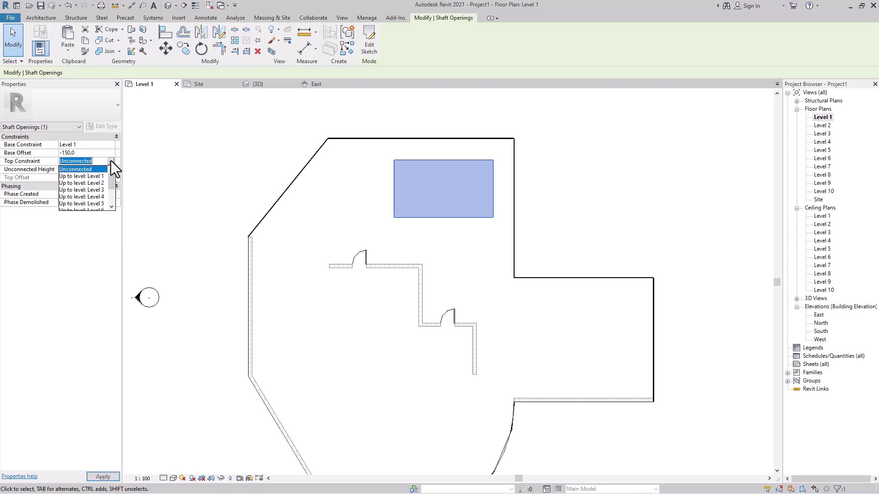
scroll(102, 204, "down", 2)
left_click(100, 203)
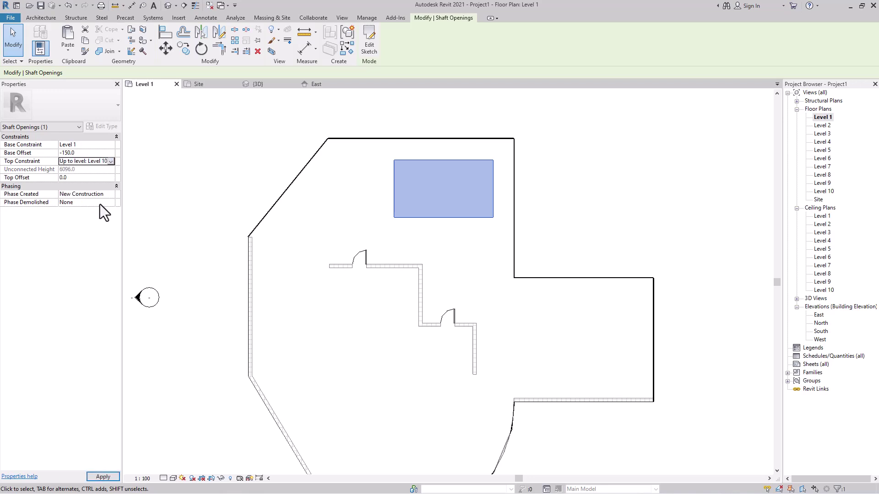
left_click(258, 85)
middle_click_drag(295, 177, 399, 376, "shift")
left_click(345, 416)
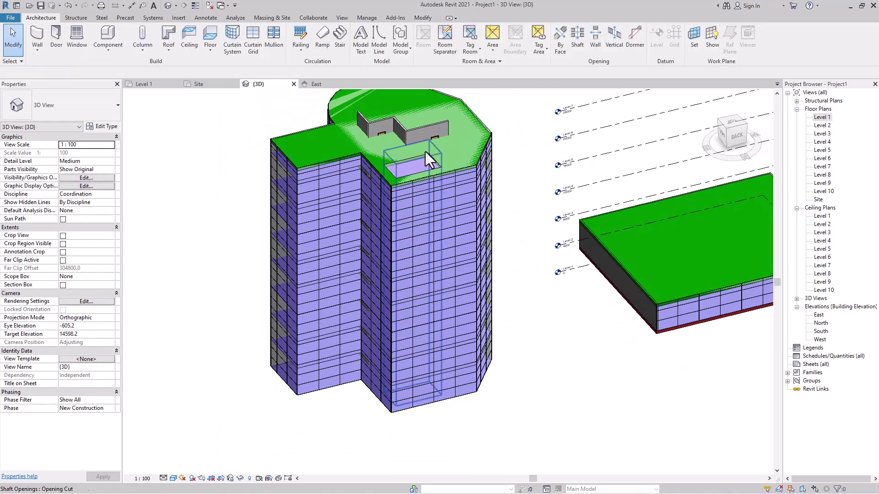
scroll(424, 160, "up", 6)
middle_click_drag(492, 247, 435, 144, "shift")
scroll(435, 247, "down", 3)
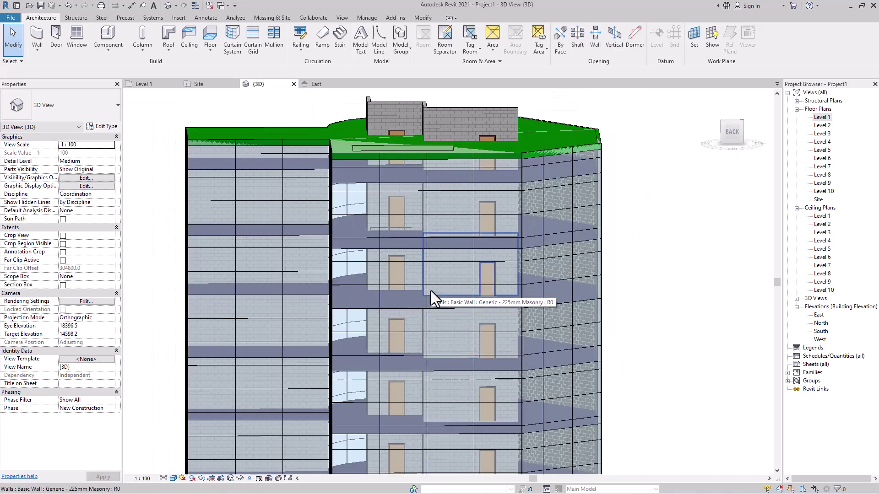
Step: Try to set the base constraint of the 5900 mm wall protruding through the roof to Level 10
middle_click_drag(430, 290, 453, 257, "shift")
scroll(422, 162, "up", 3)
left_click(425, 154)
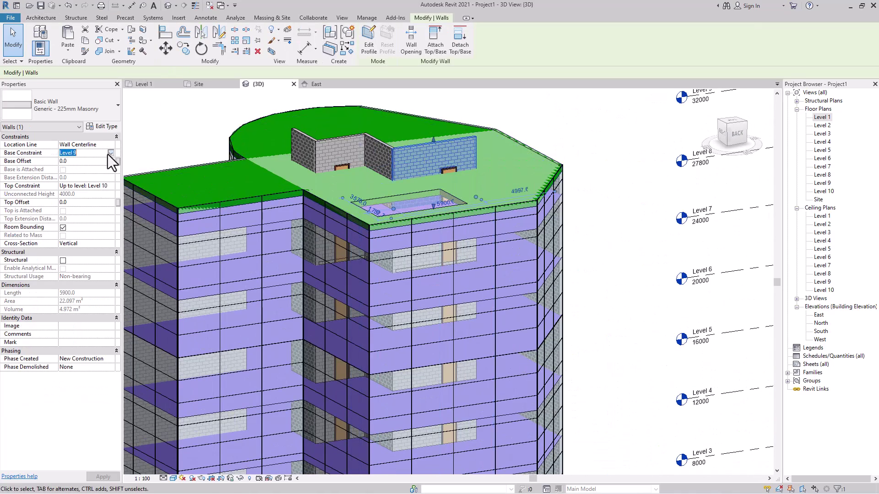
left_click(110, 153)
left_click(85, 197)
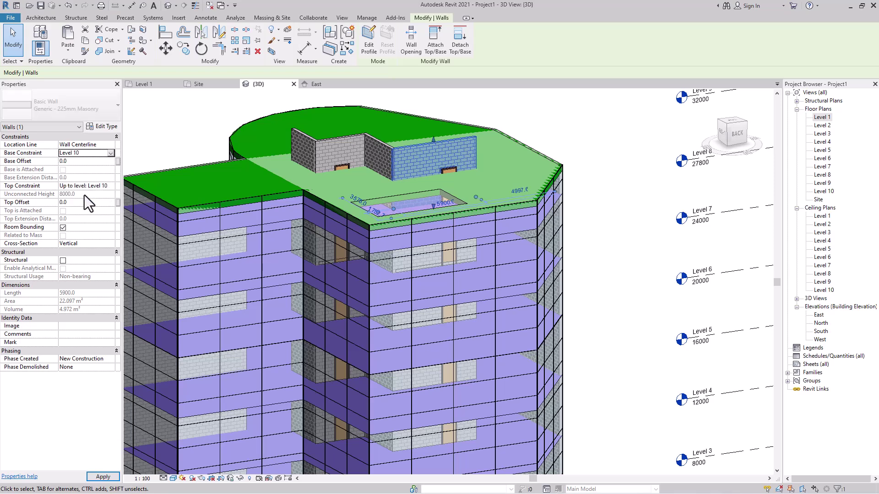
left_click(521, 283)
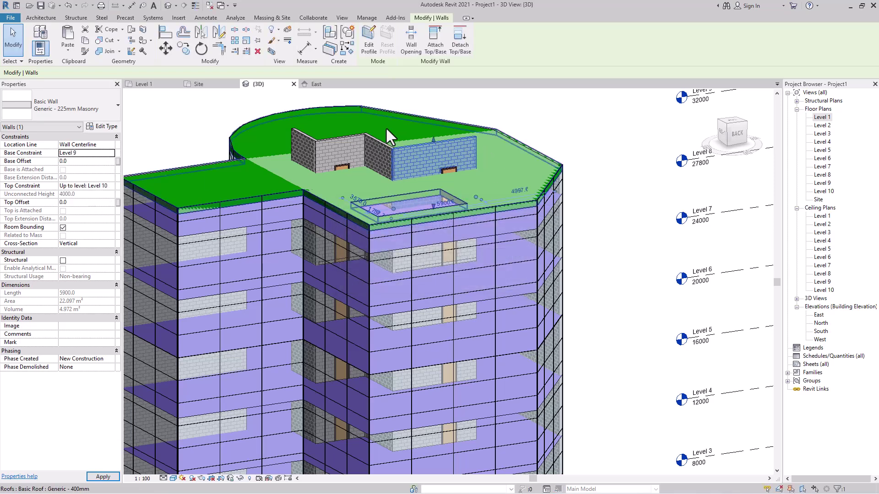
key("Escape")
Step: Lower the top of the 5900 mm wall protruding through the roof to a top offset of about -1345 mm
left_click(436, 156)
left_click_drag(432, 140, 432, 161)
scroll(463, 145, "down", 3)
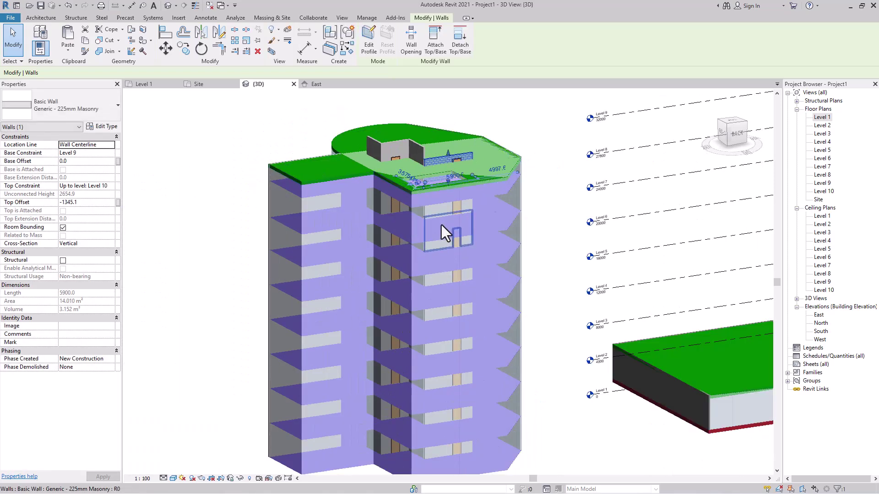
scroll(487, 275, "up", 4)
middle_click_drag(460, 245, 398, 337, "shift")
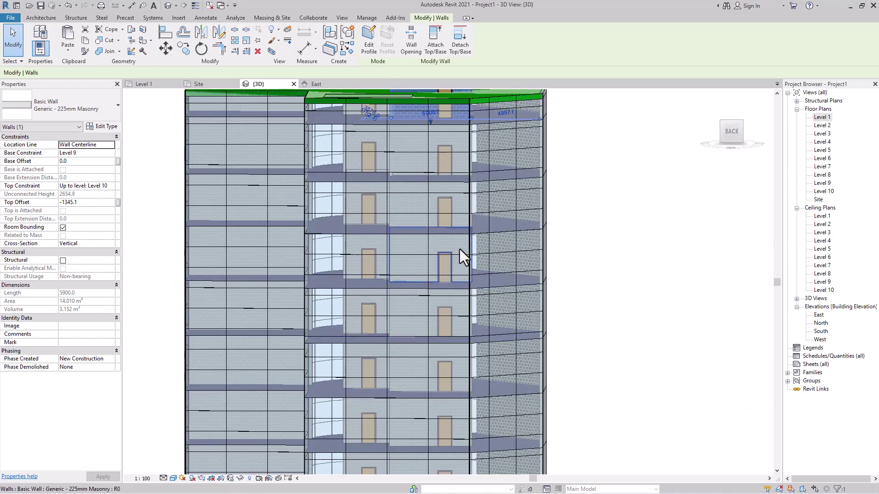
scroll(477, 234, "down", 3)
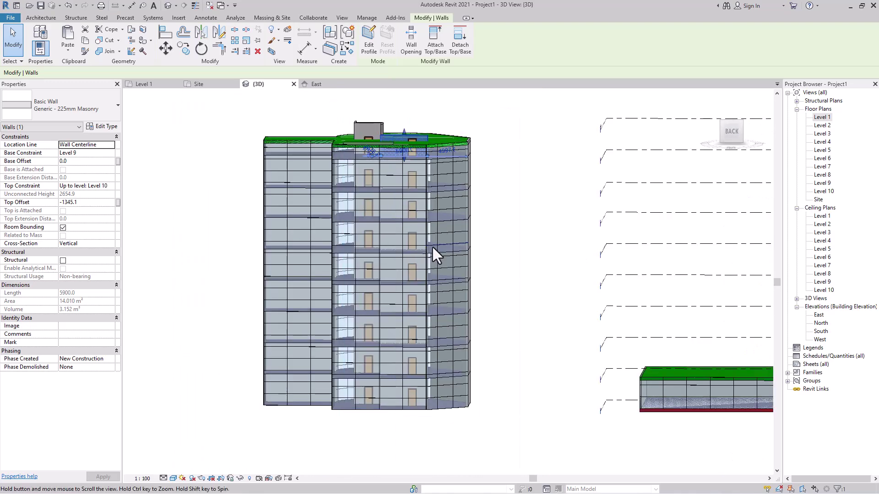
Step: In the Level 1 plan, delete the rectangular building's elements and all elements of the multi-storey building beside it
middle_click_drag(432, 246, 298, 269)
scroll(346, 241, "down", 3)
middle_click_drag(351, 236, 341, 194, "shift")
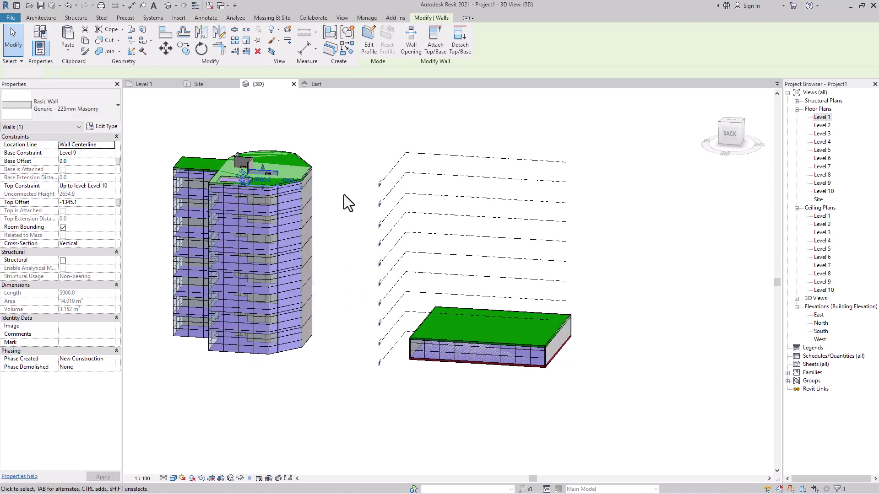
left_click(341, 194)
scroll(459, 321, "up", 1)
middle_click_drag(451, 345, 399, 312)
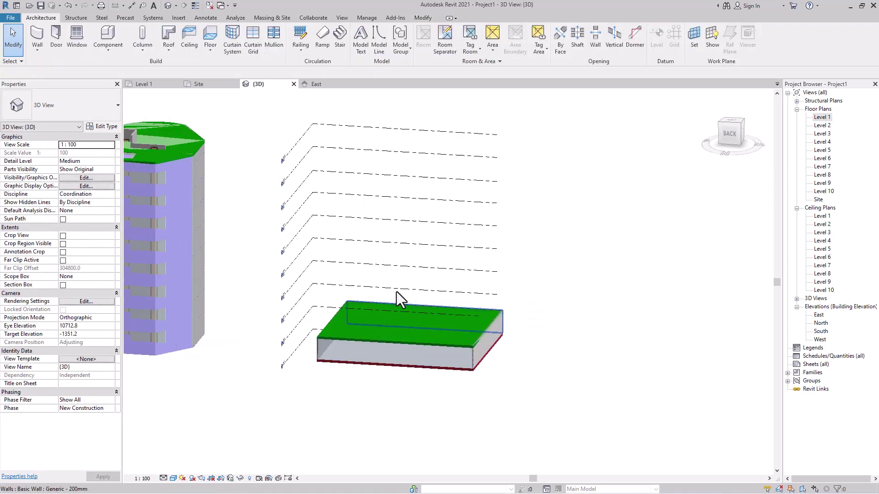
left_click(149, 88)
scroll(302, 211, "down", 3)
middle_click_drag(464, 179, 666, 200)
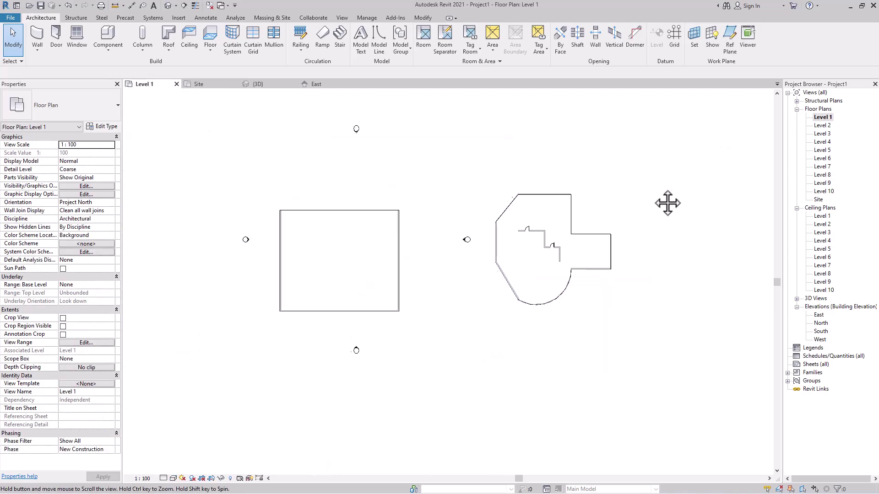
left_click_drag(353, 276, 268, 328)
key("Delete")
left_click_drag(723, 140, 487, 356)
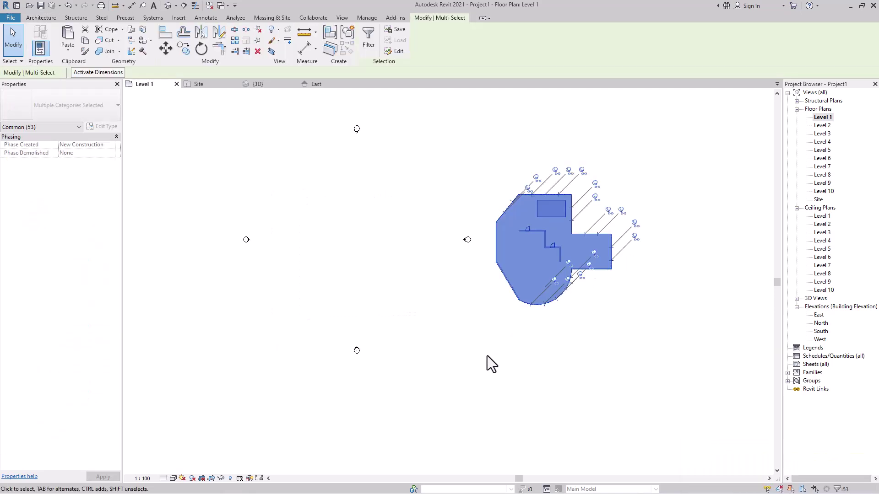
key("Delete")
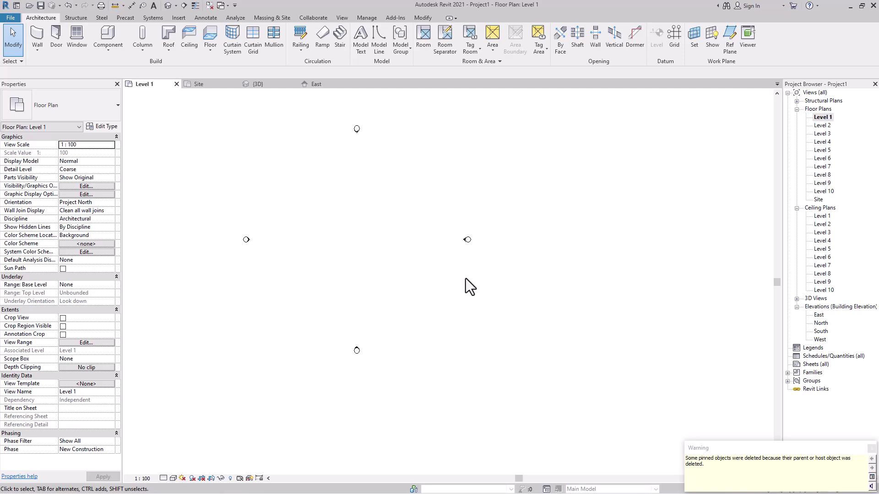
Step: In the 3D view, delete the leftover rectangular roof and the multi-storey building's remaining roof, walls and doors
left_click(215, 84)
left_click(259, 84)
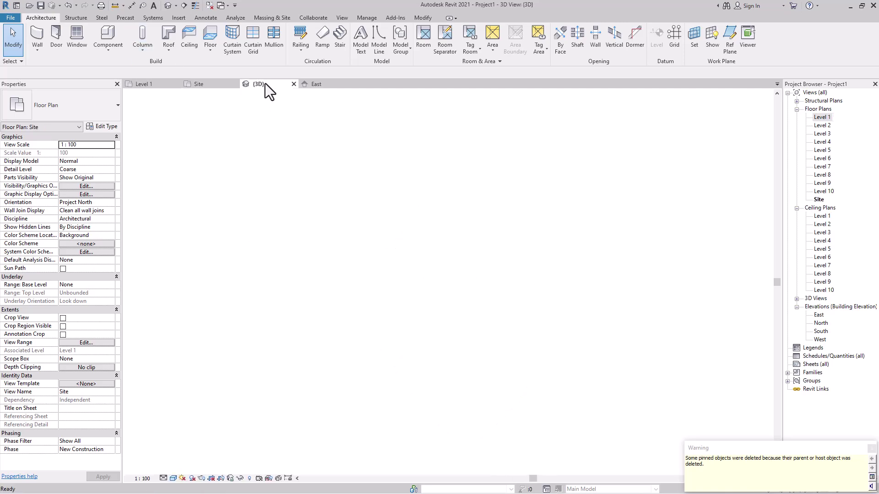
left_click(459, 334)
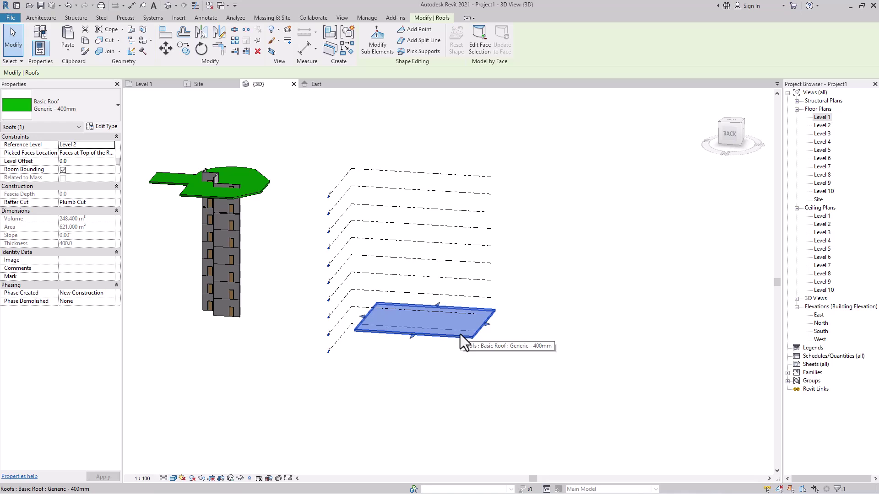
key("Delete")
left_click_drag(273, 134, 144, 379)
key("Delete")
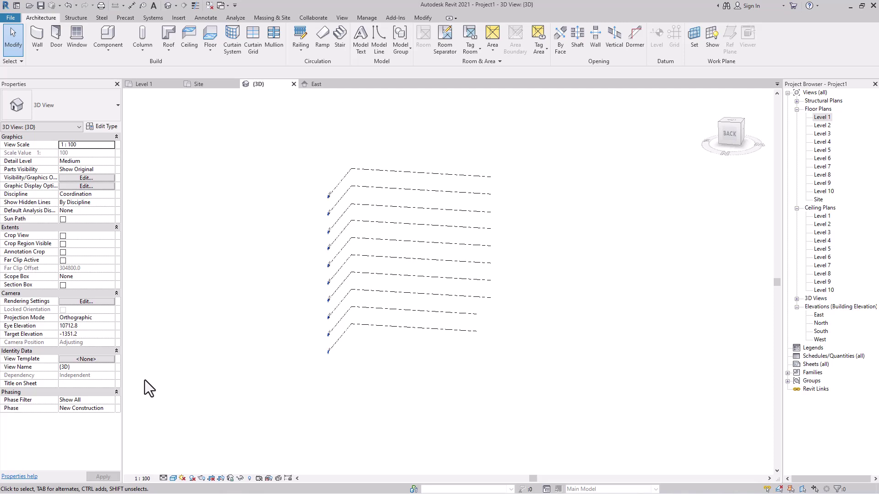
Step: In the Level 1 plan, start an in-place mass named Mass 1
scroll(448, 306, "up", 1)
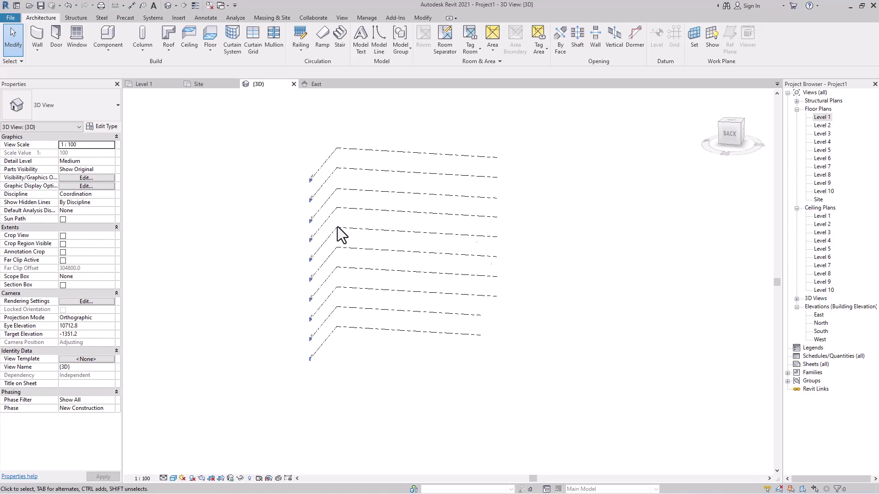
left_click(154, 86)
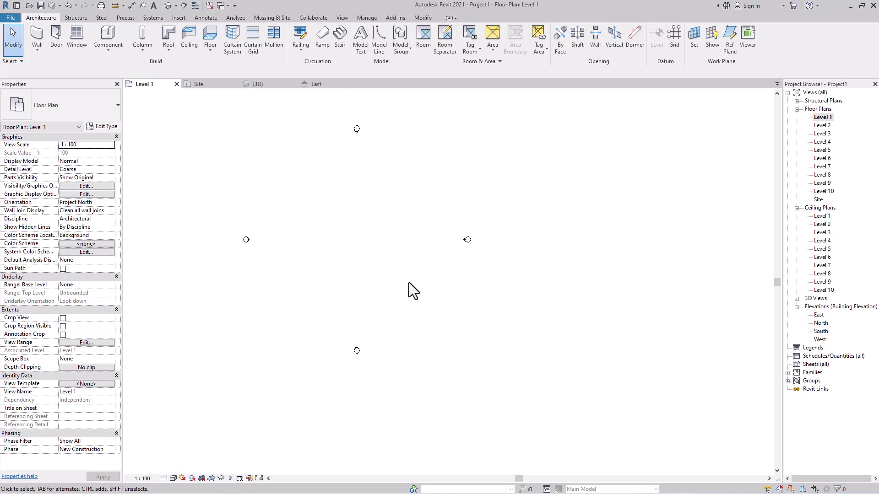
scroll(311, 199, "up", 1)
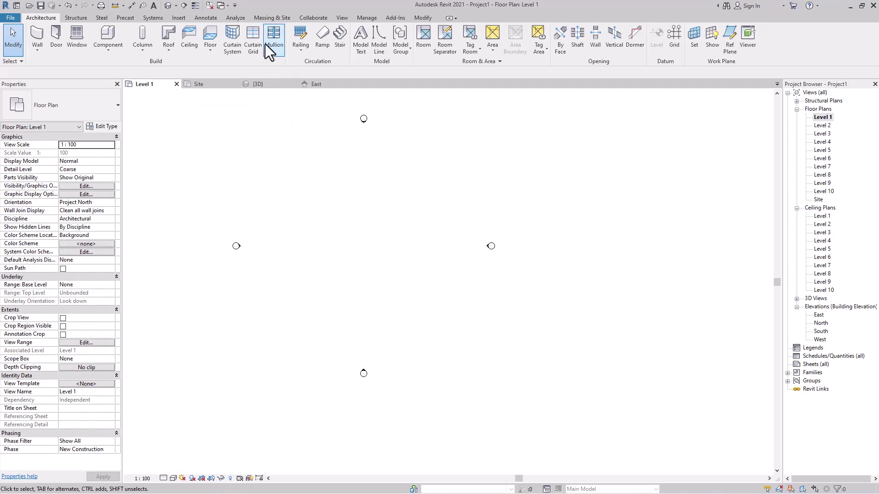
left_click(271, 18)
left_click(91, 47)
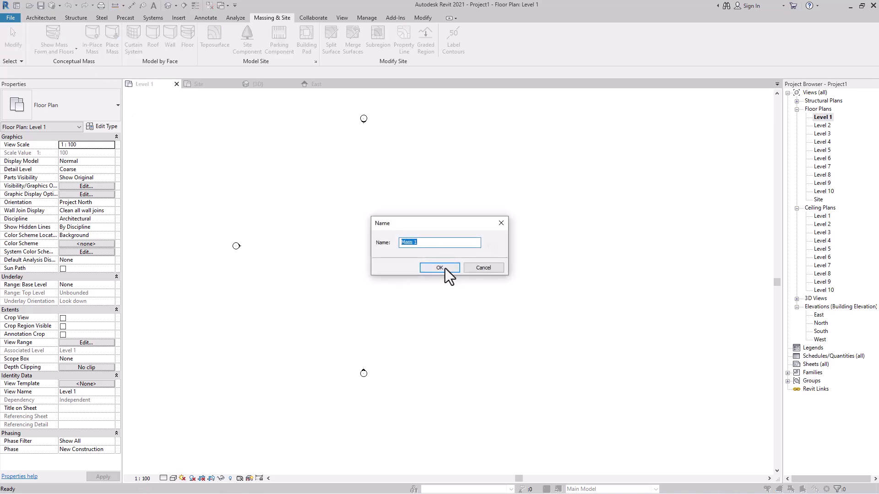
left_click(440, 268)
Step: Draw an 8-sided polygon of model lines on the Level 1 work plane, with sides about 6123 mm long, amid the elevation markers
left_click(108, 31)
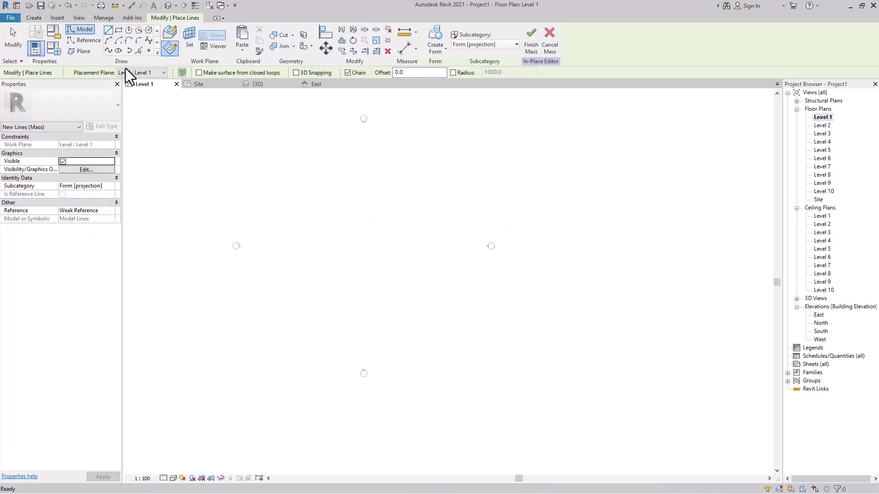
left_click(169, 49)
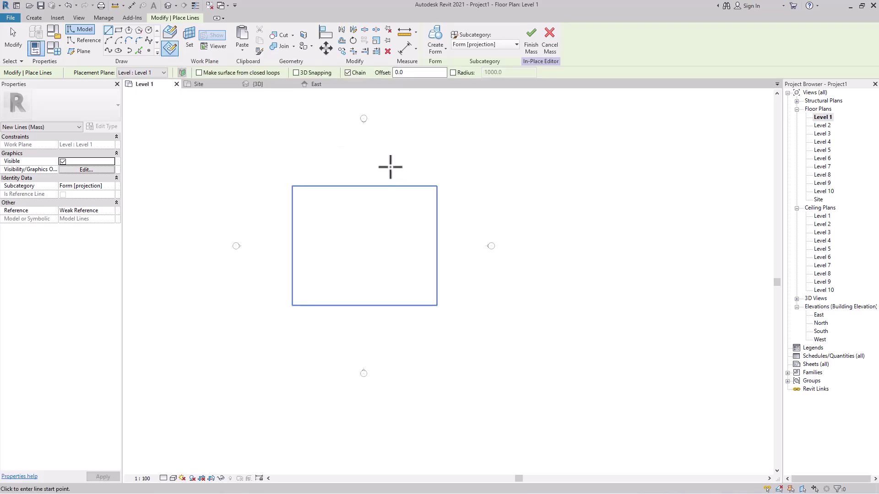
left_click(129, 31)
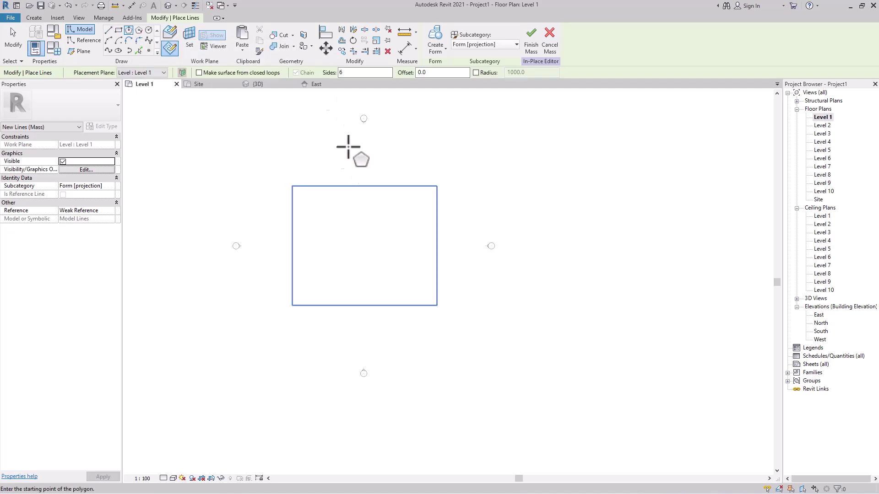
double_click(343, 75)
type("8")
left_click(356, 246)
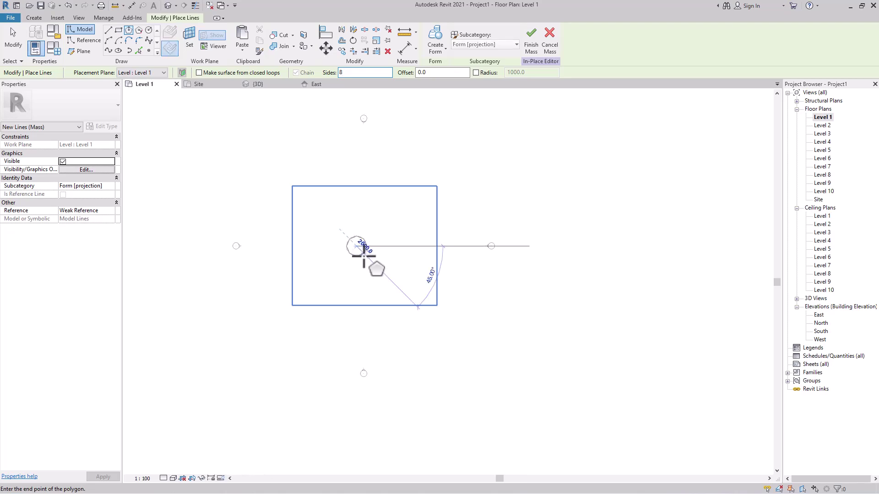
left_click(382, 280)
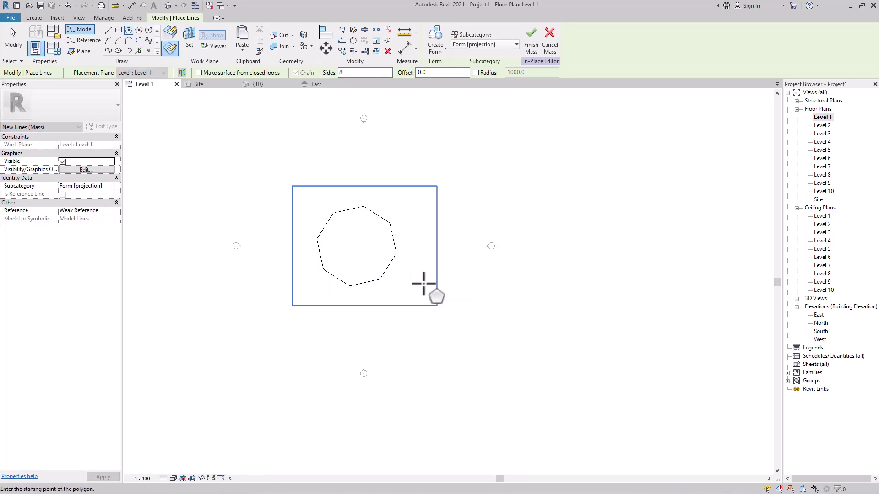
scroll(383, 245, "up", 3)
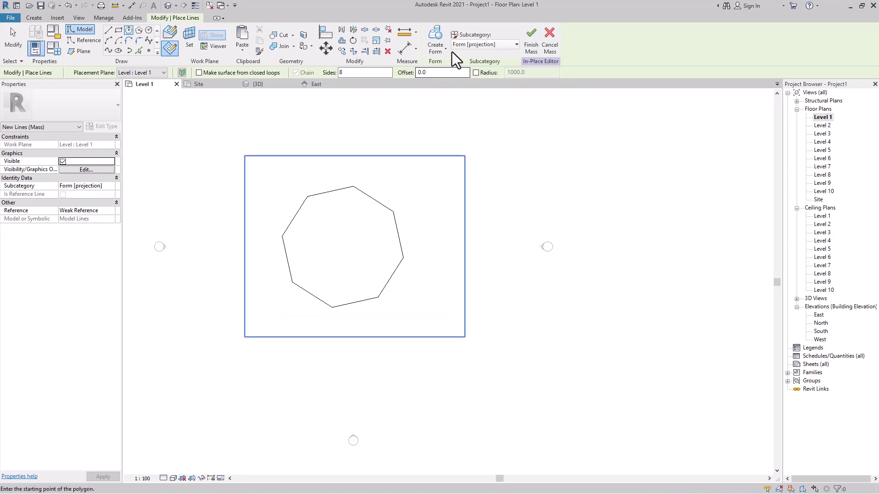
Step: Copy the octagon's lines and paste them aligned to Level 5 and Level 10 in the 3D view
left_click(14, 42)
left_click(385, 213)
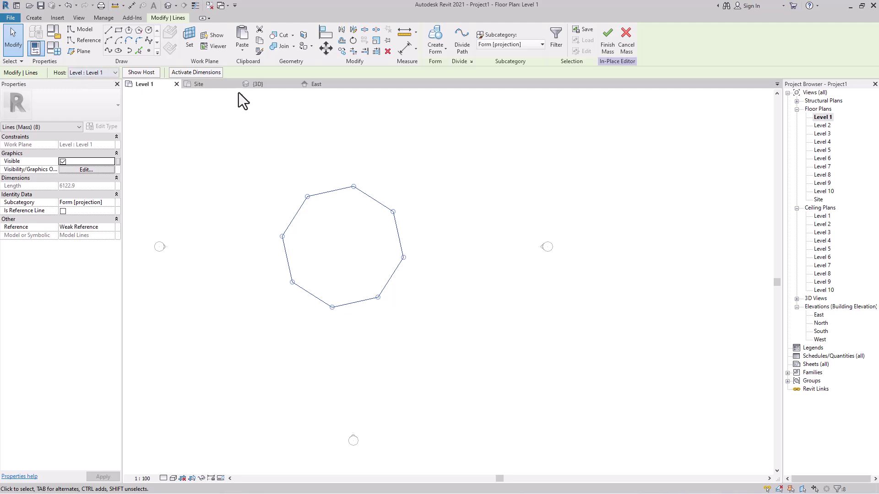
left_click(258, 85)
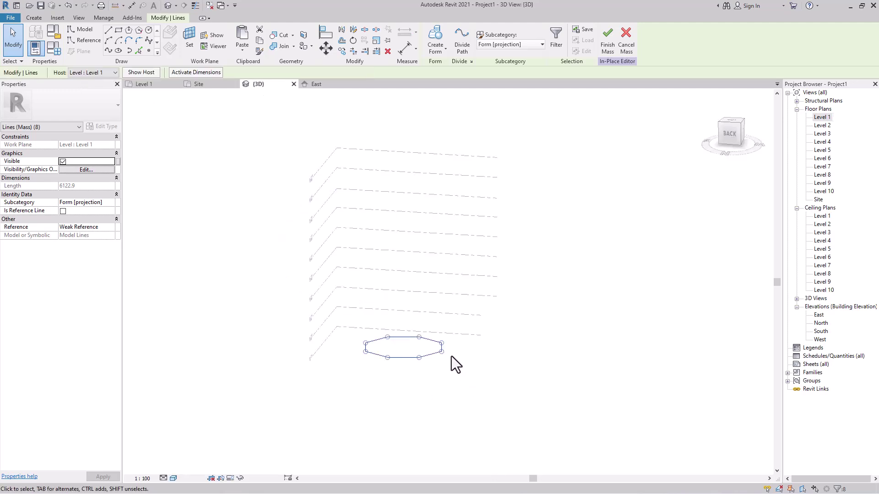
middle_click_drag(449, 370, 397, 304, "shift")
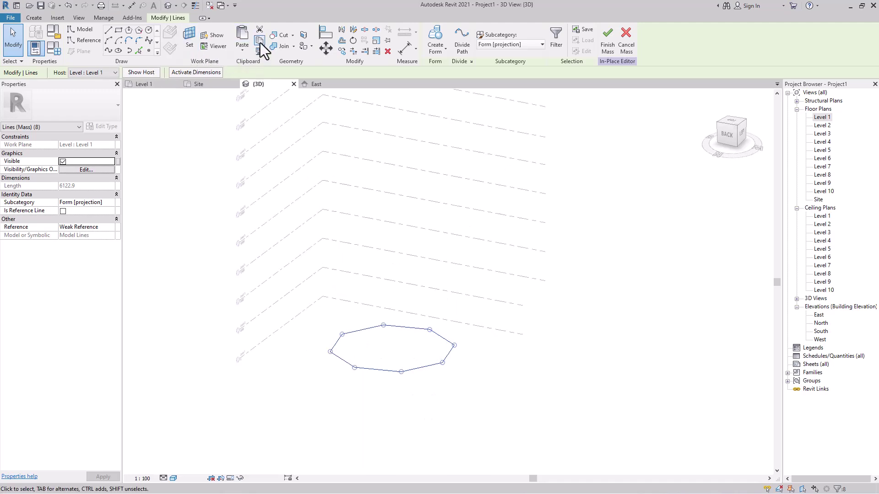
left_click(245, 53)
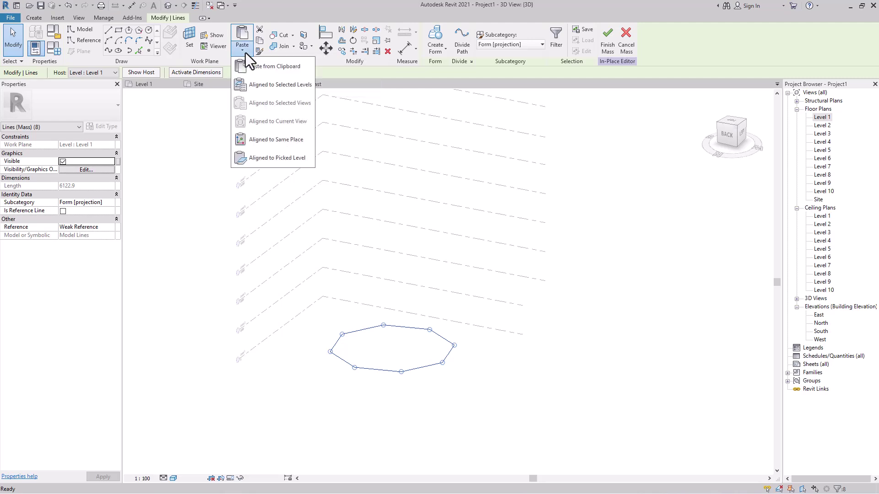
left_click(265, 84)
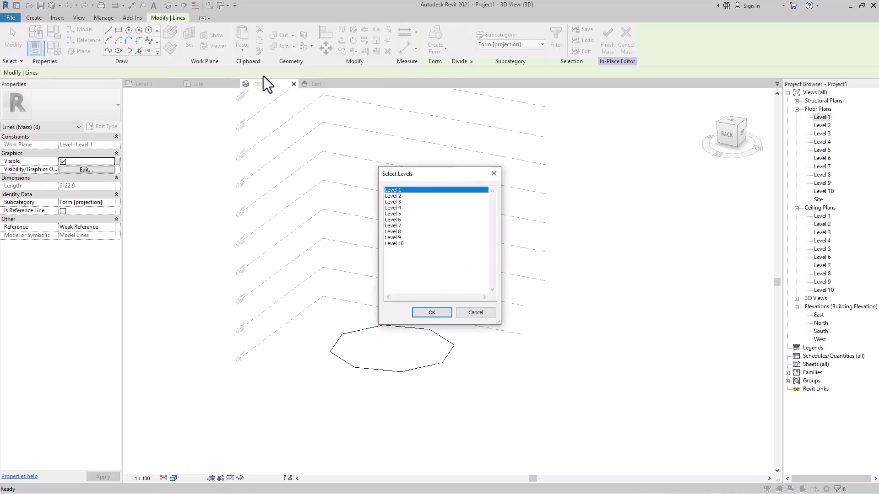
left_click(399, 215)
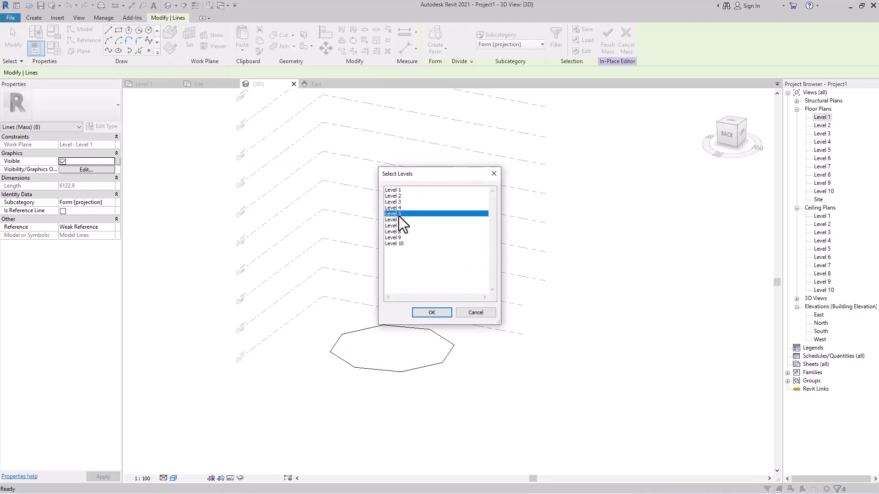
left_click(400, 244, "ctrl")
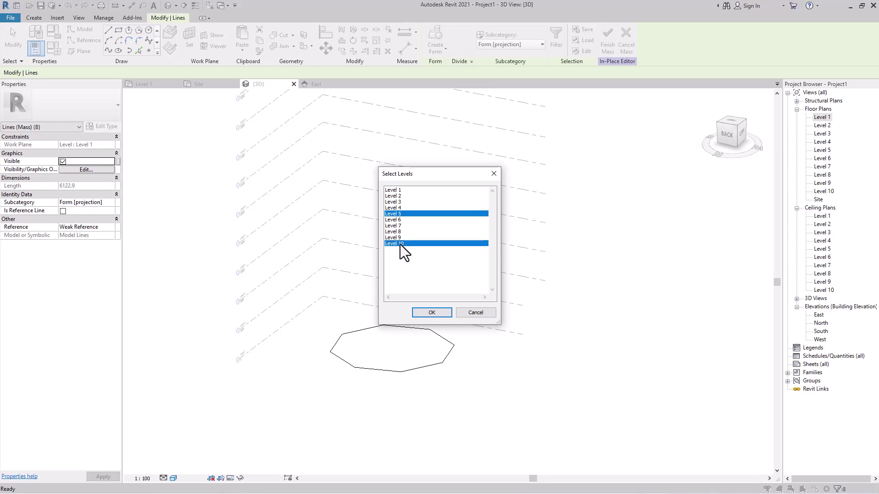
left_click(429, 313)
scroll(416, 353, "down", 3)
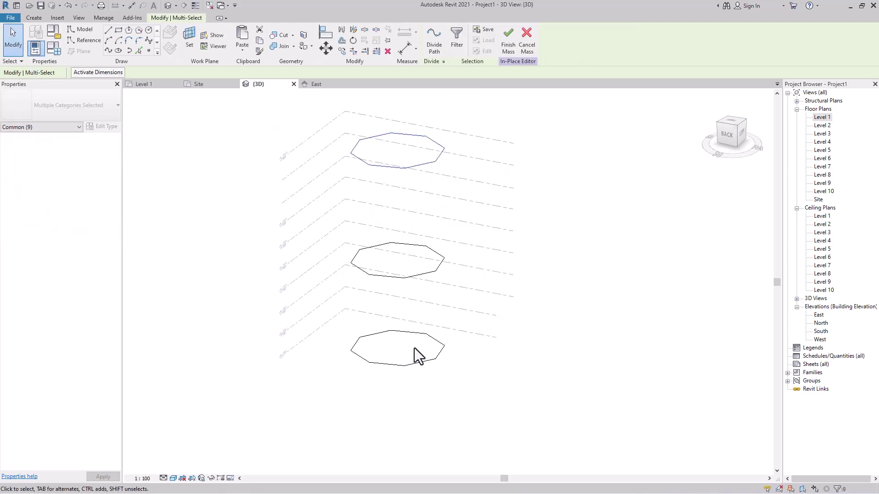
scroll(421, 171, "up", 1)
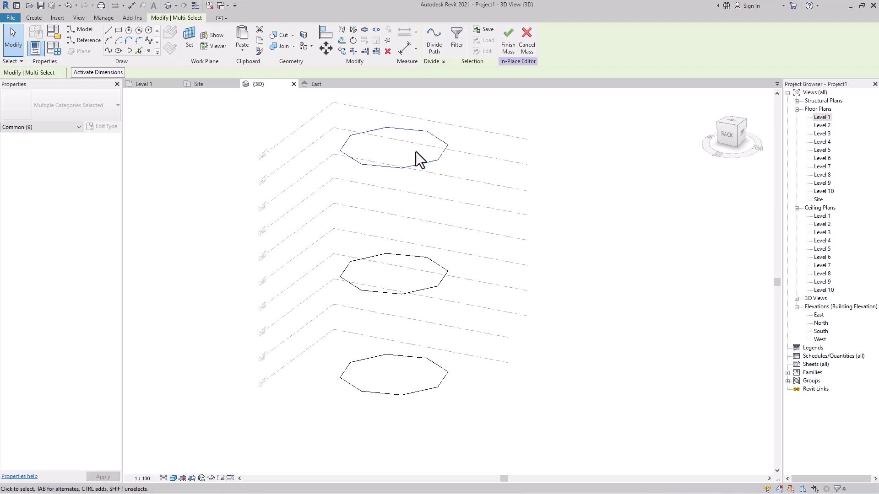
Step: Select the whole octagon on Level 10 and rotate it counterclockwise about its centre
left_click(629, 183)
key("Tab")
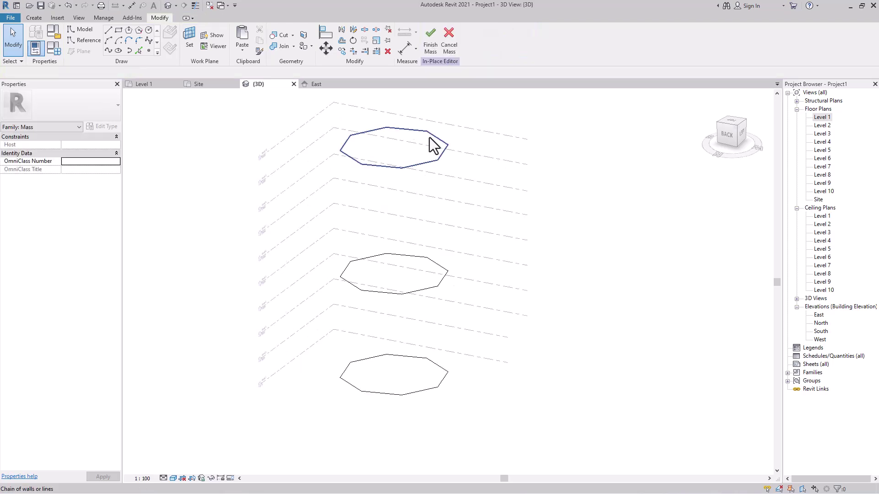
left_click(429, 138)
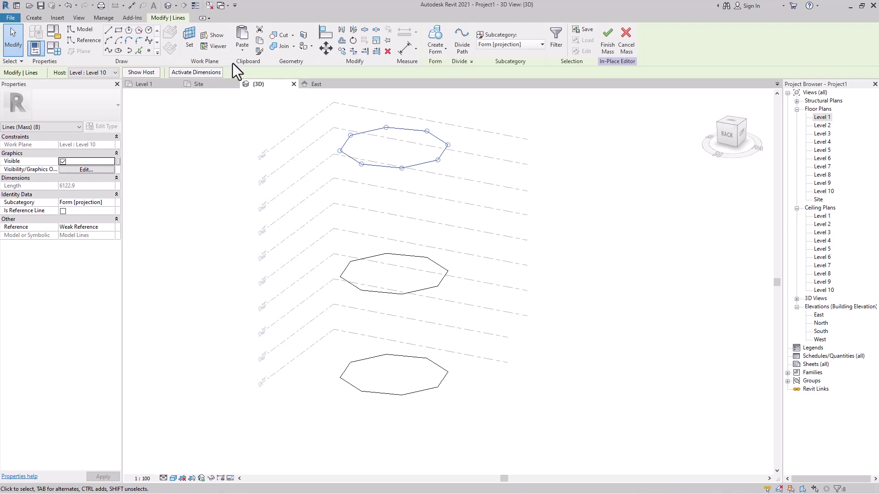
left_click(353, 40)
left_click(446, 145)
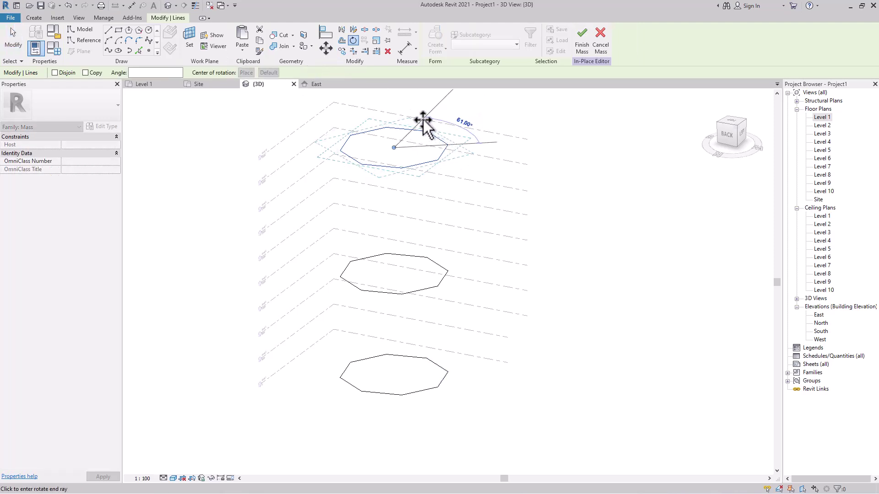
left_click(412, 119)
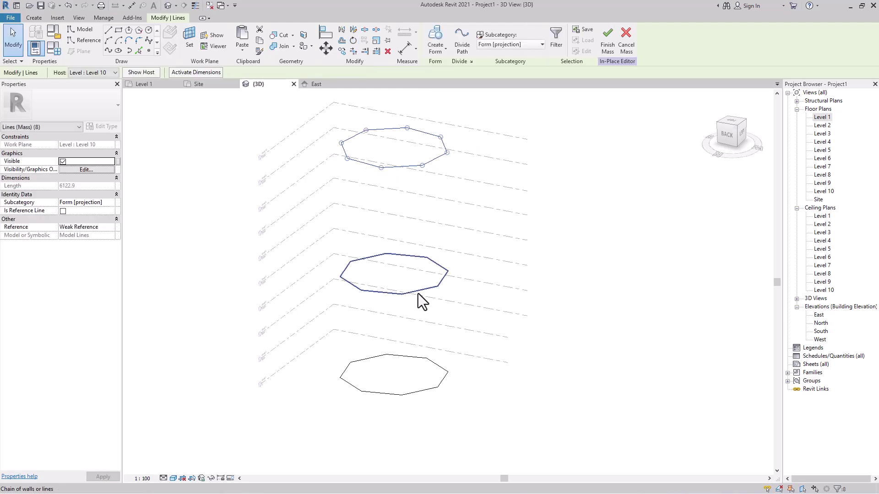
left_click(542, 336)
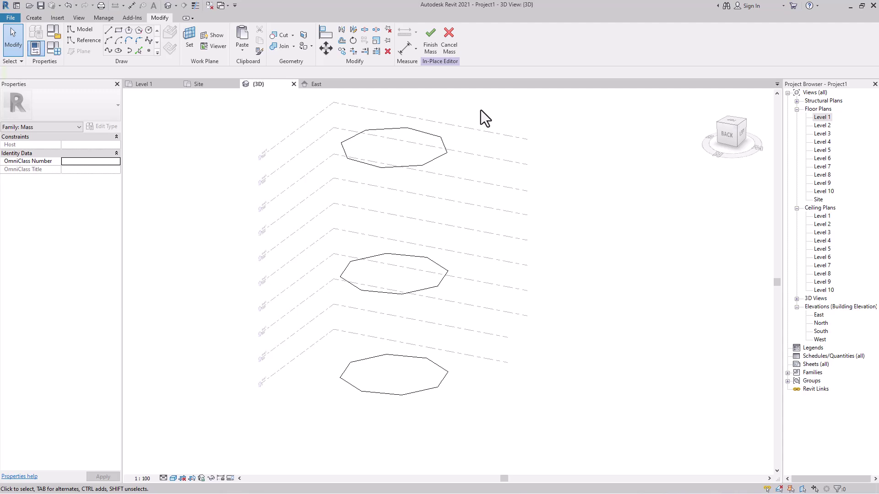
Step: Create a solid form through the octagons on Levels 1, 5 and 10, and finish the in-place mass
left_click_drag(490, 102, 314, 424)
left_click(441, 51)
left_click(448, 68)
left_click(524, 255)
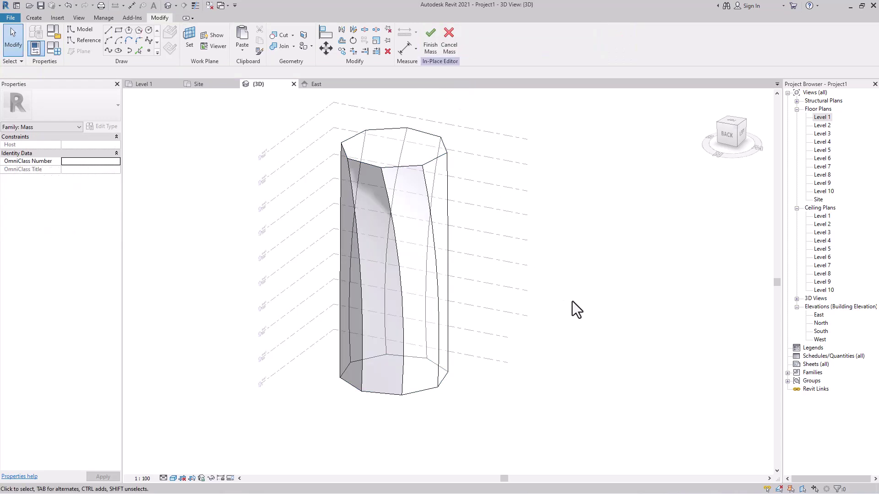
left_click(435, 47)
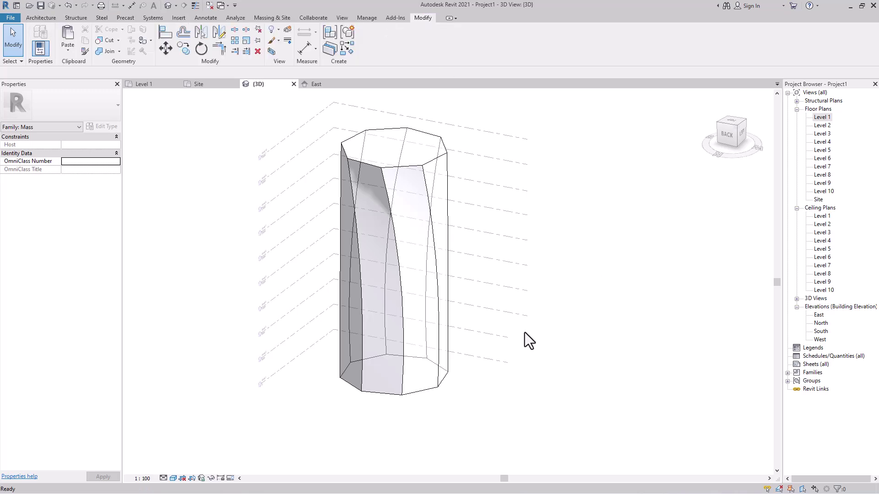
Step: Create mass floors in the twisted octagonal mass for Levels 1 to 10
left_click(414, 287)
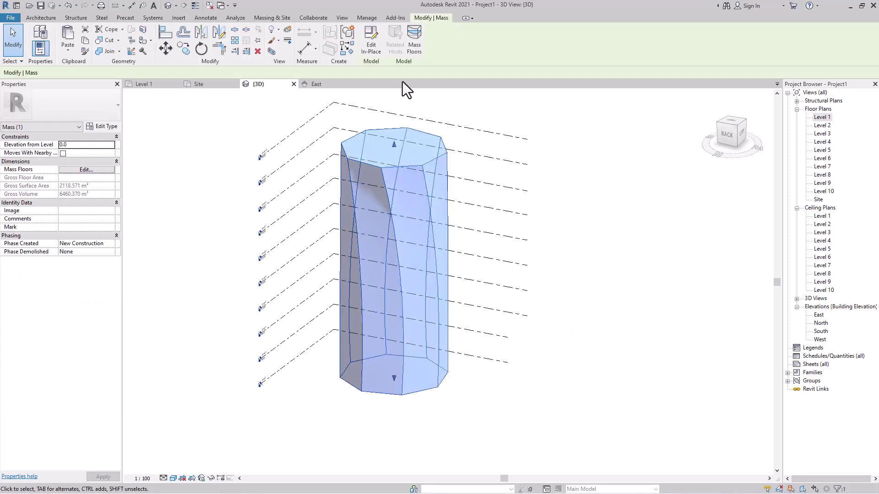
left_click(417, 49)
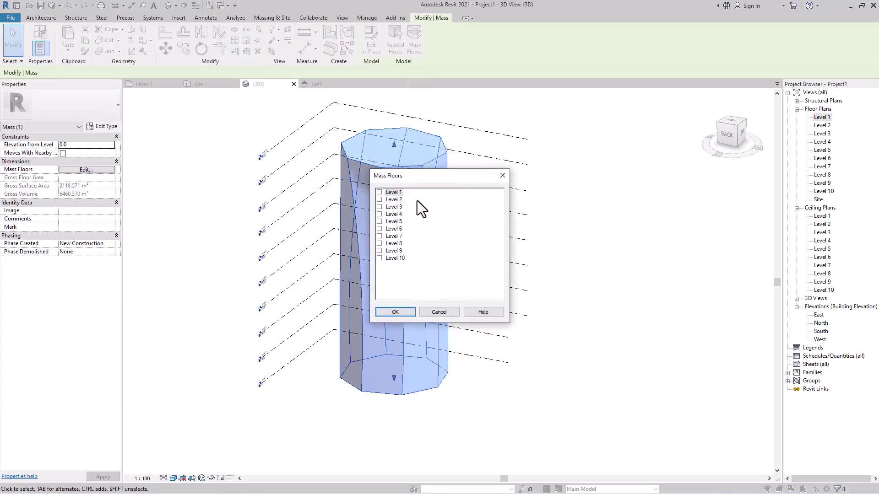
left_click(383, 258, "shift")
left_click(397, 312)
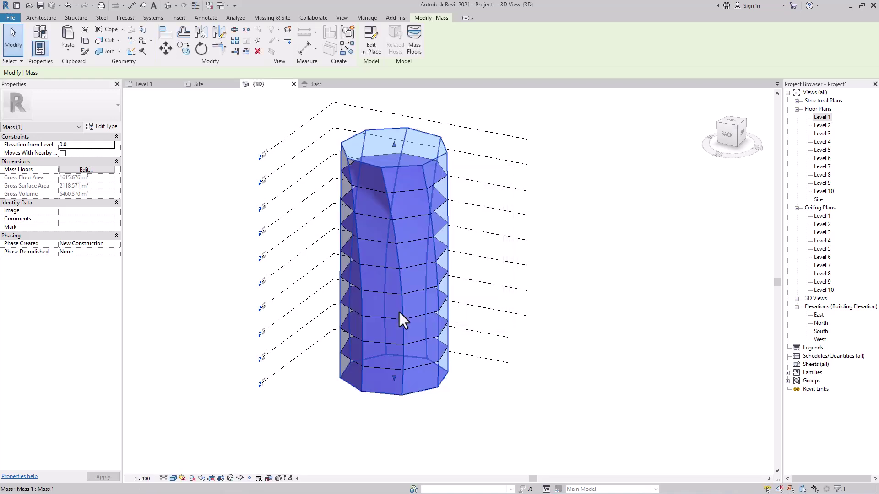
Step: Create Generic 150mm floors by face on all the mass floors of the tower
left_click(258, 18)
left_click(187, 43)
left_click_drag(423, 439, 349, 141)
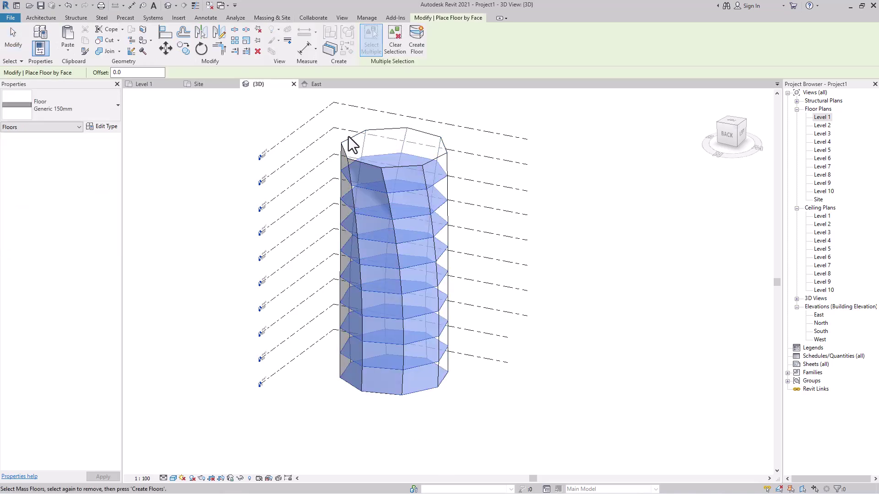
left_click(416, 48)
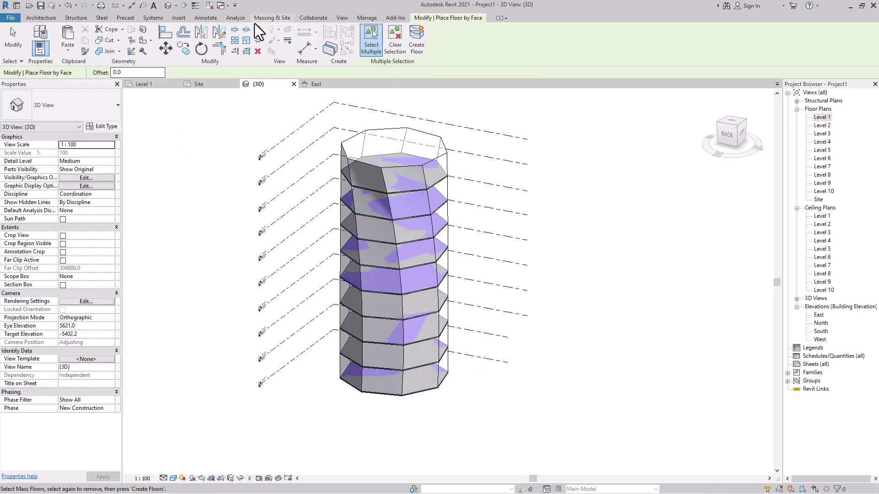
Step: Create a 1500 x 3000mm curtain system by face on all side faces of the twisted tower
left_click(267, 19)
left_click(142, 44)
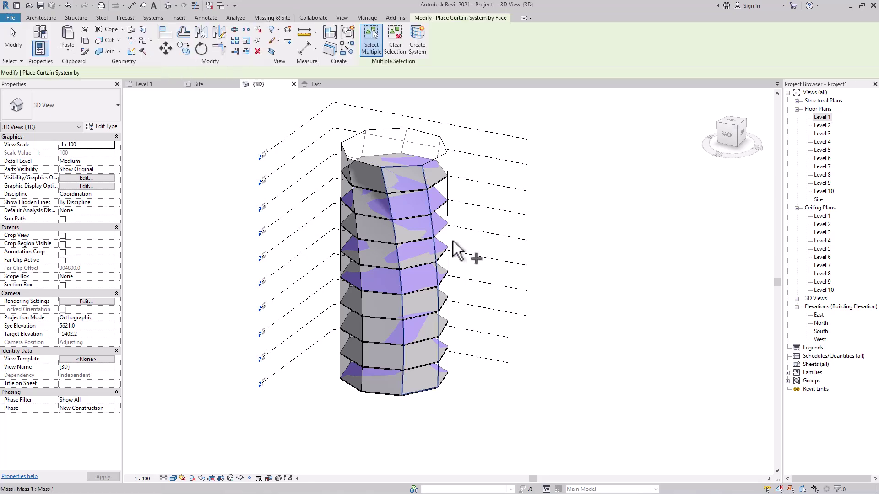
left_click(404, 180)
left_click(382, 179)
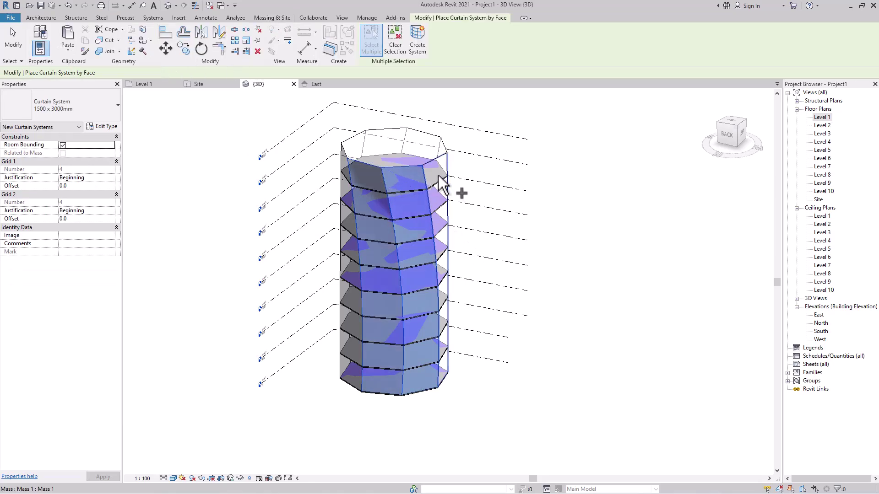
middle_click_drag(465, 277, 432, 197, "shift")
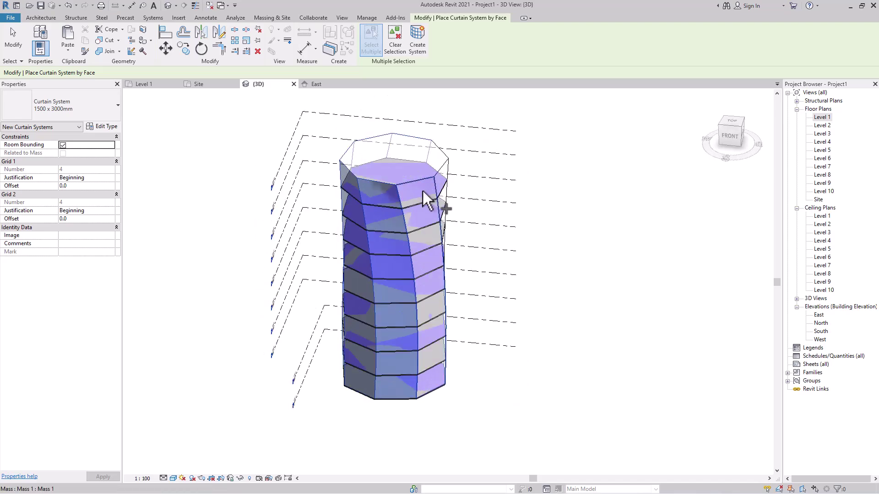
left_click(454, 196)
middle_click_drag(506, 280, 453, 202, "shift")
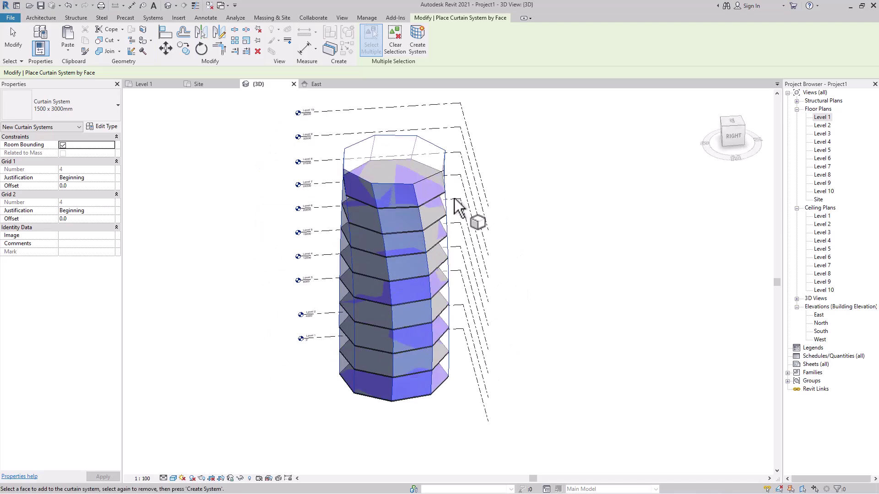
left_click(423, 182)
middle_click_drag(503, 291, 407, 279, "shift")
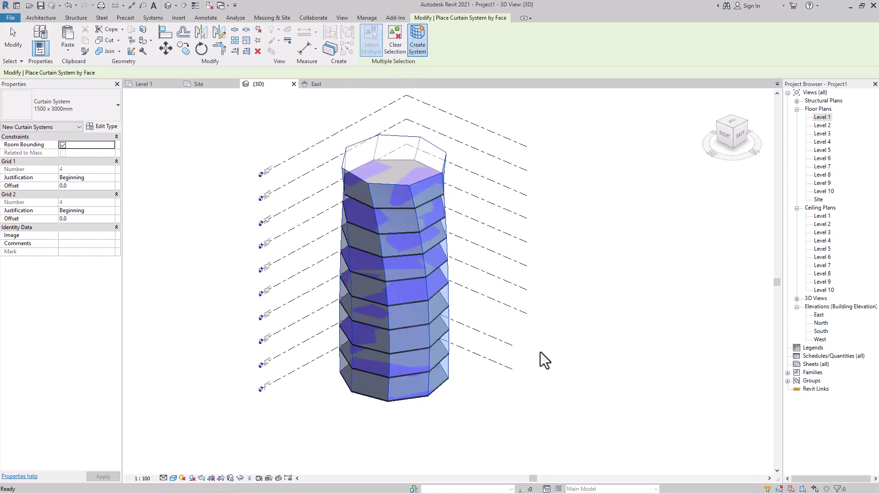
middle_click_drag(447, 399, 522, 323, "shift")
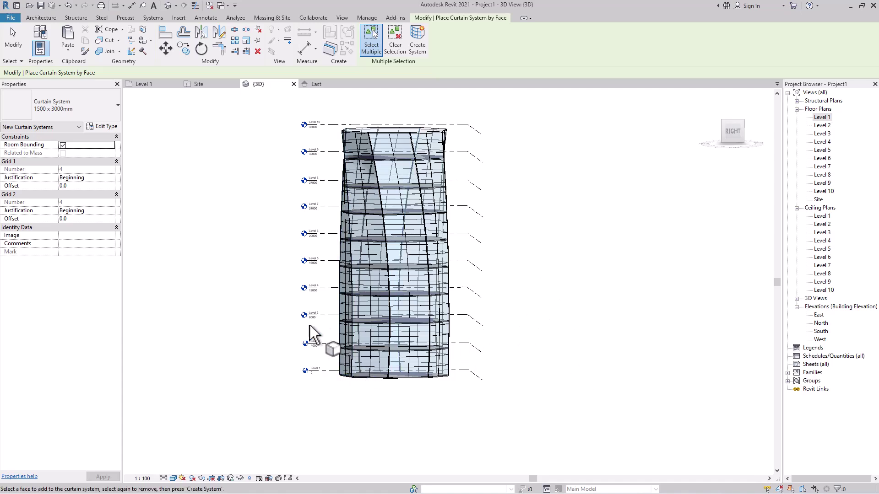
middle_click_drag(341, 271, 340, 381, "shift")
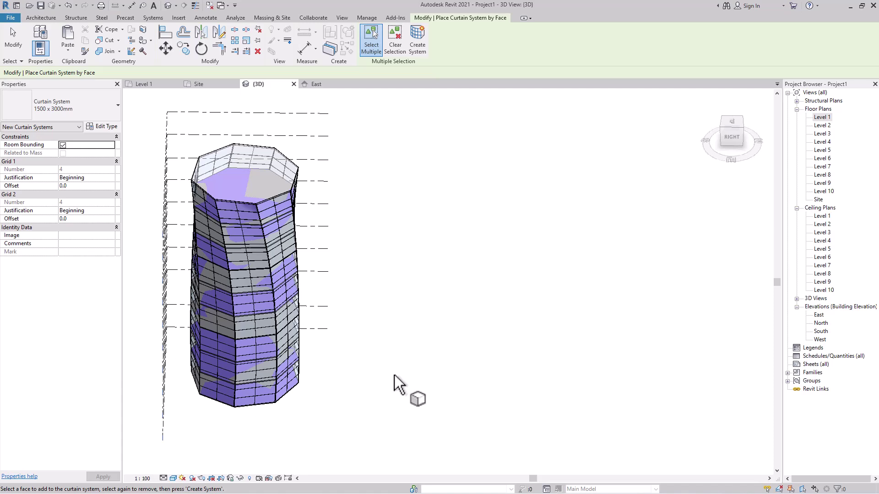
Step: Import the apartment plan image unnamed.jpg from the Downloads folder and place it beside the elevation marker in the Site floor plan
left_click(212, 84)
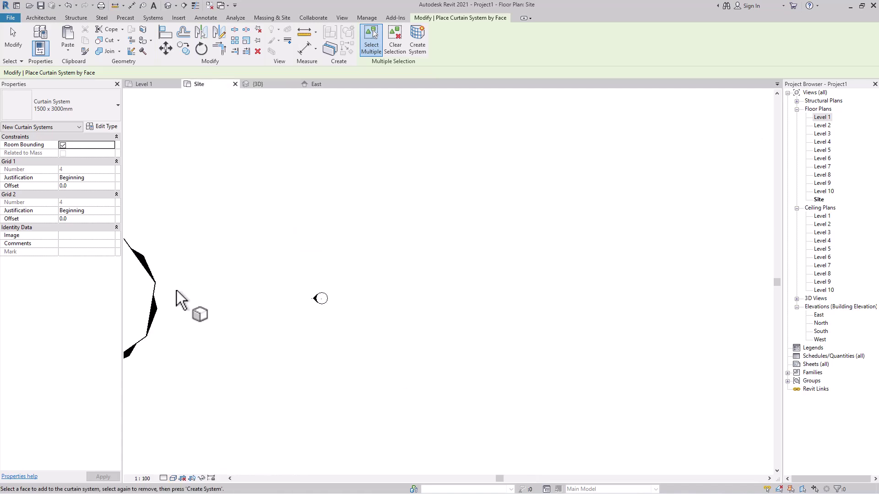
scroll(327, 336, "up", 1)
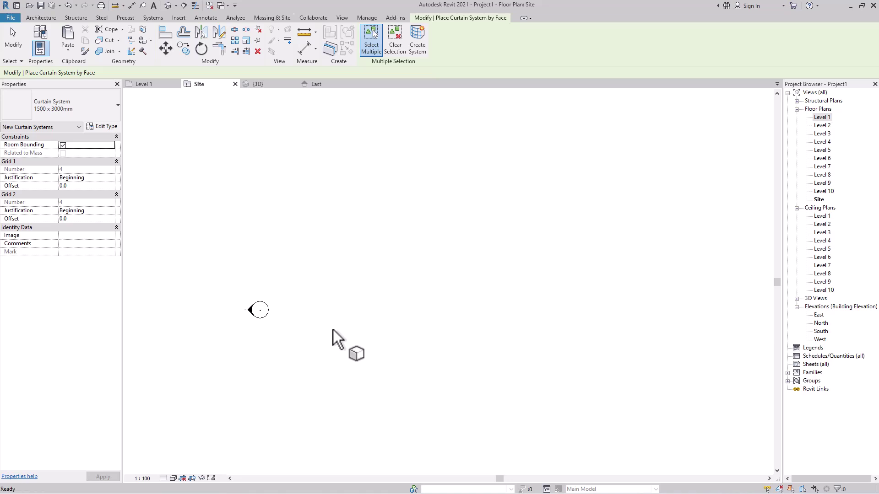
key("Escape")
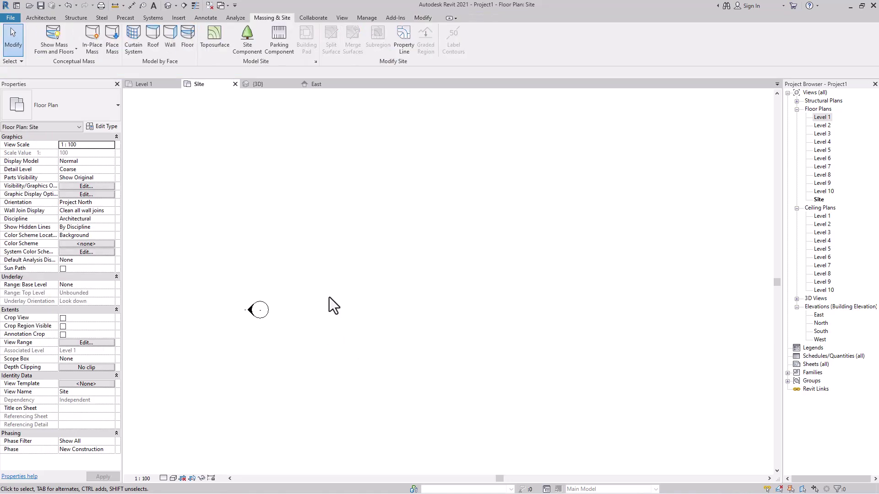
left_click(177, 18)
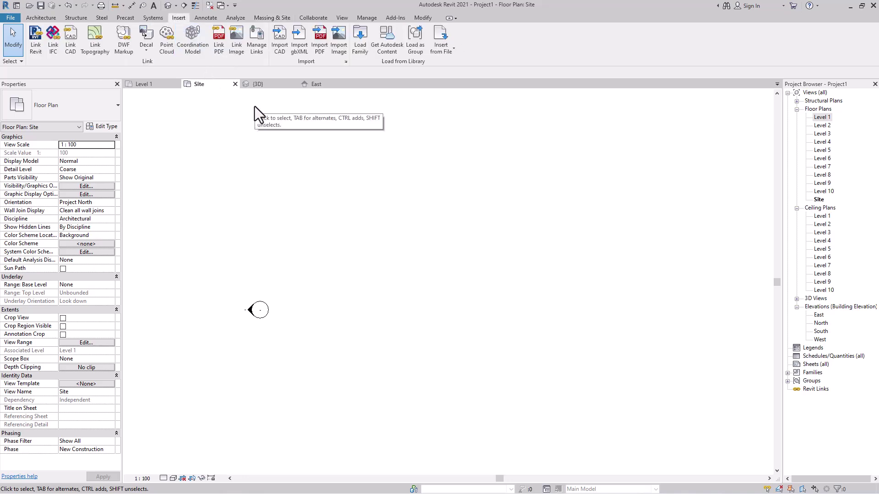
left_click(337, 46)
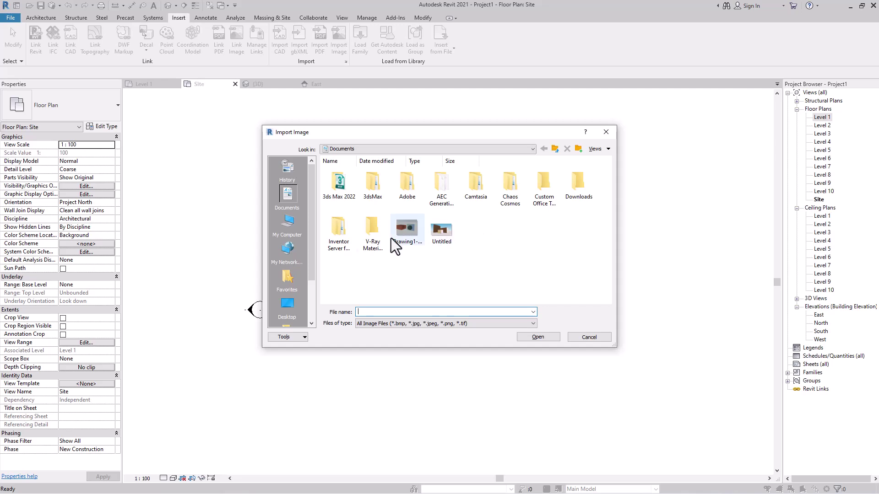
left_click(287, 222)
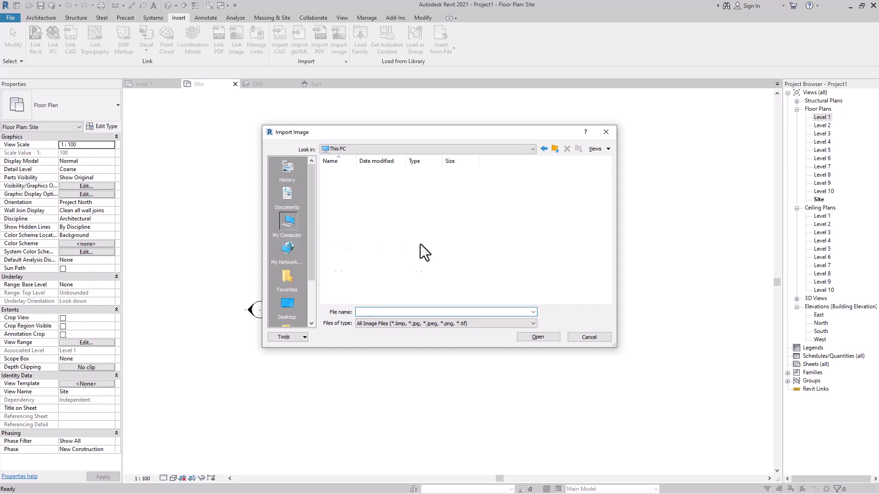
double_click(441, 201)
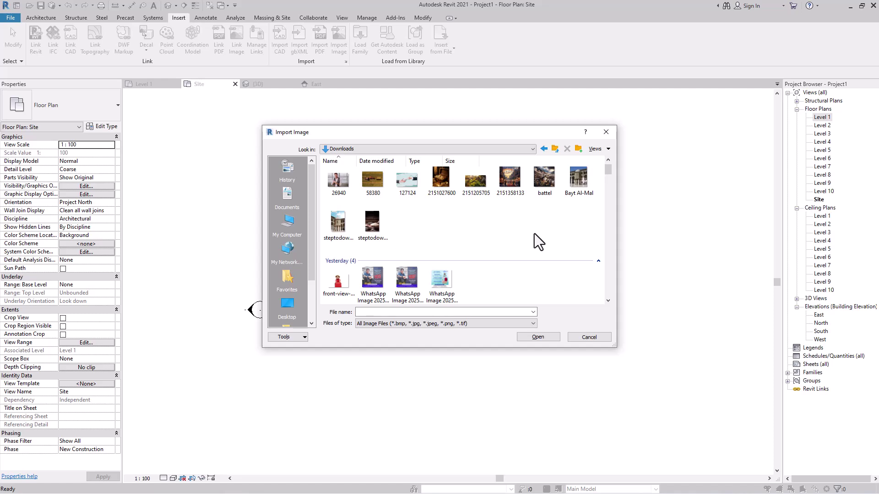
scroll(534, 234, "down", 2)
scroll(534, 233, "down", 8)
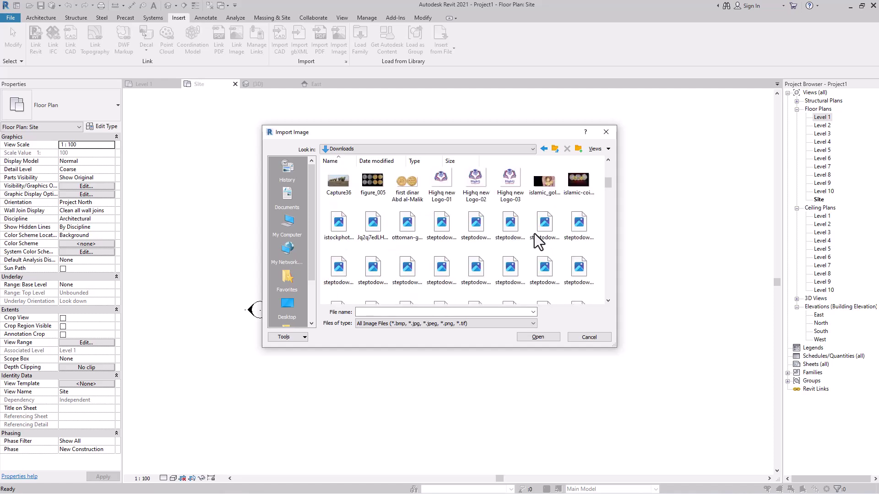
left_click(579, 203)
double_click(581, 204)
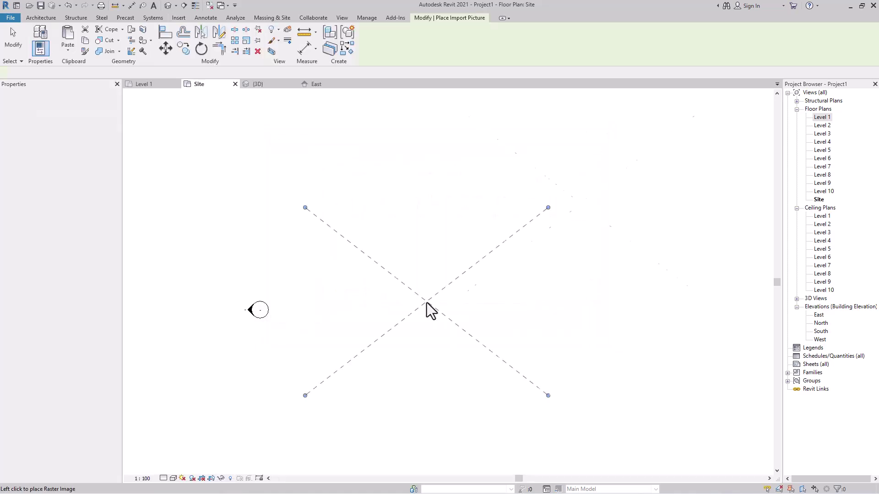
left_click(454, 268)
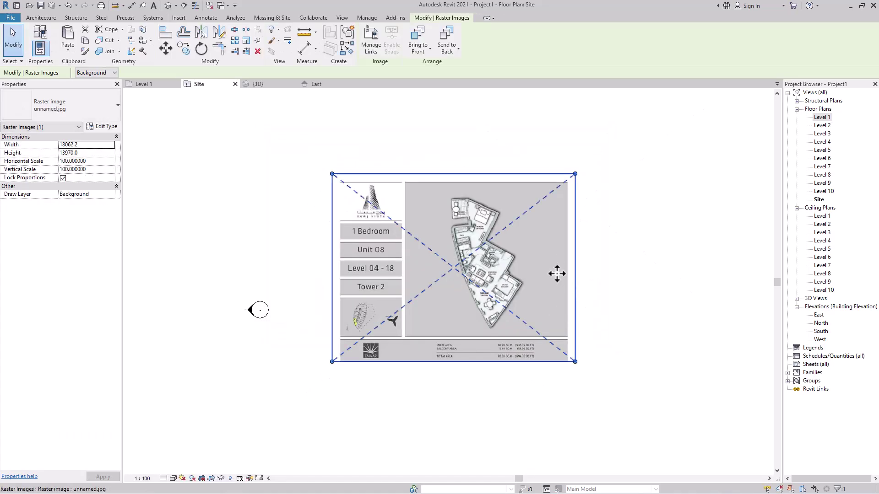
Step: Trace the apartment's straight outer walls with chained model lines on Level 1, from the balcony's outer corner past the bedroom and kitchen to the dining room tip
scroll(555, 264, "up", 2)
left_click(661, 246)
scroll(455, 182, "up", 1)
left_click(532, 259)
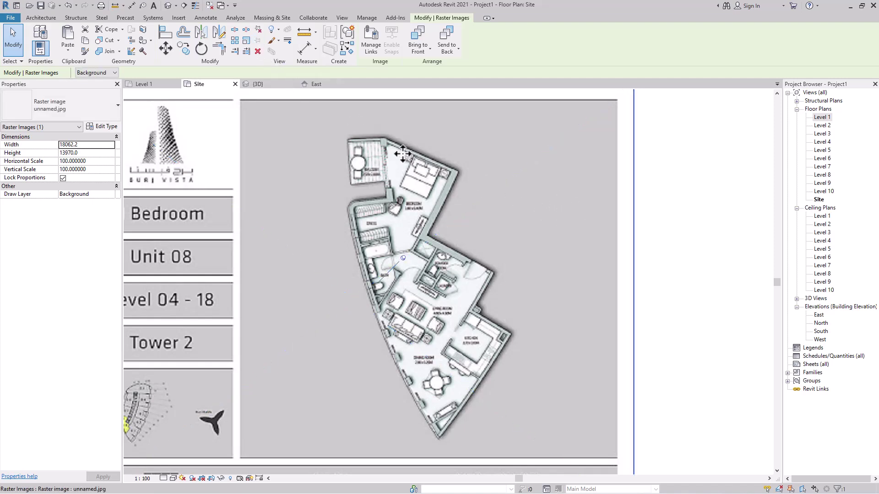
scroll(402, 153, "up", 1)
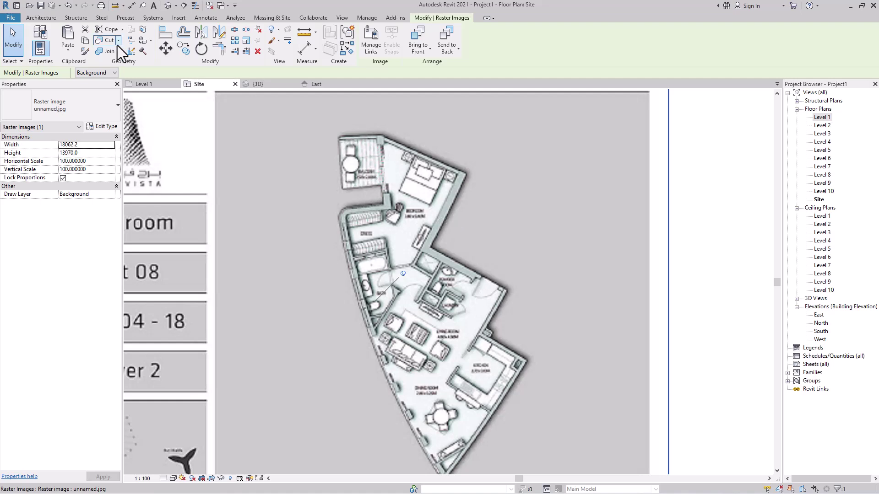
left_click(42, 18)
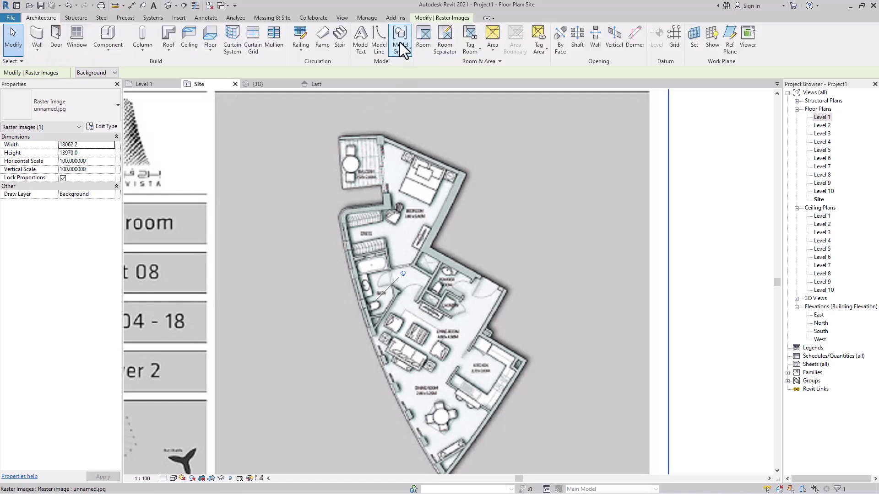
left_click(376, 37)
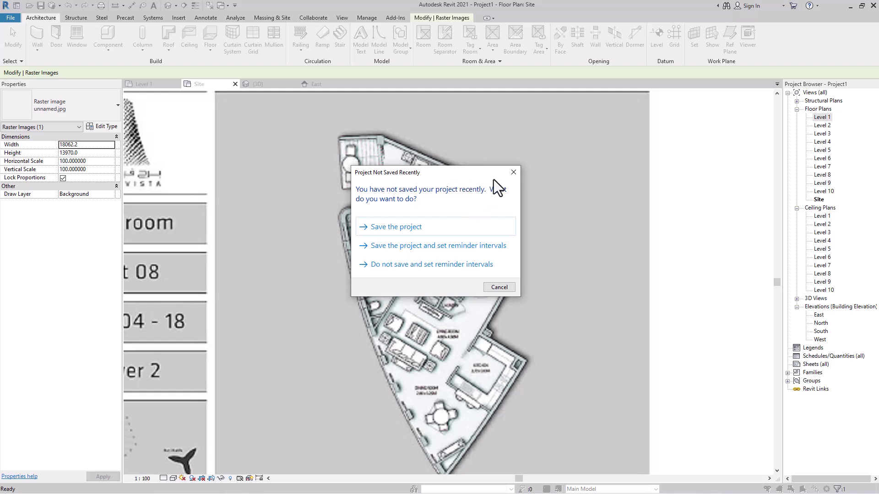
left_click(513, 172)
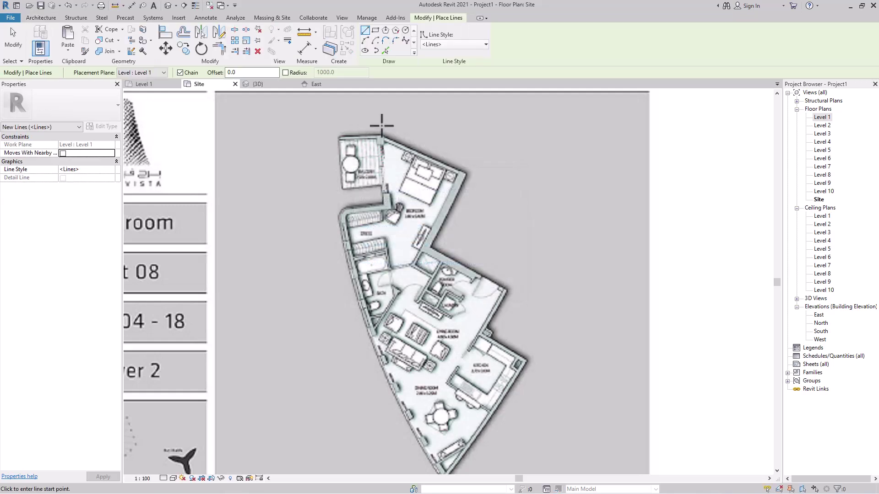
left_click(339, 135)
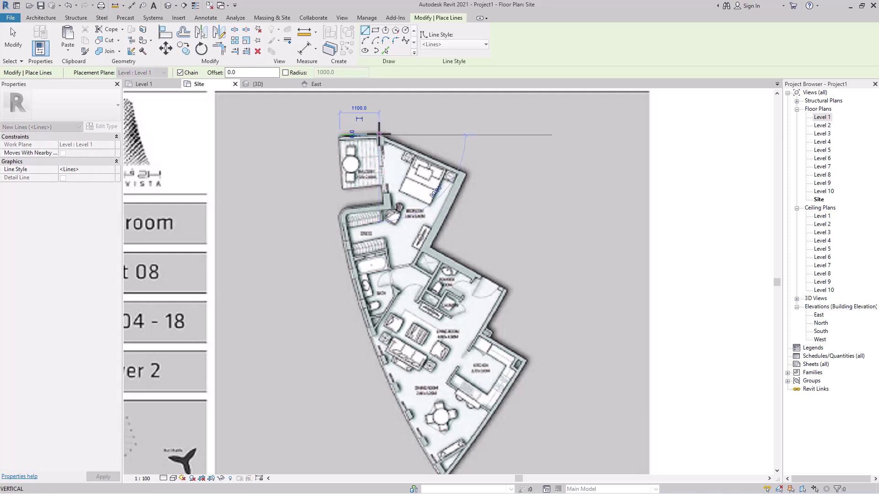
left_click(466, 172)
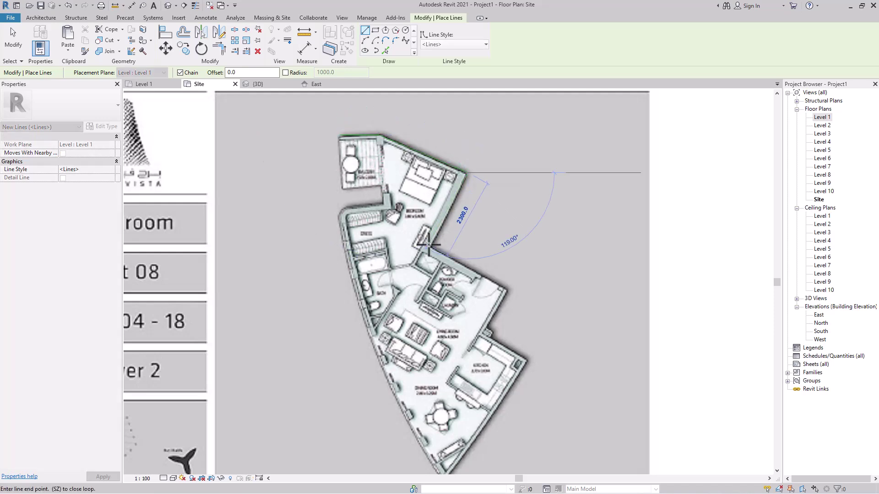
left_click(429, 246)
left_click(504, 290)
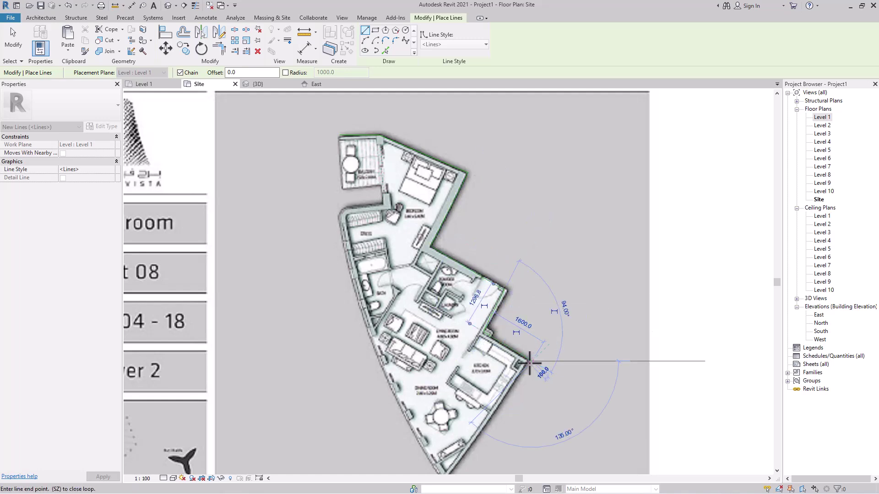
scroll(473, 408, "down", 1)
left_click(447, 471)
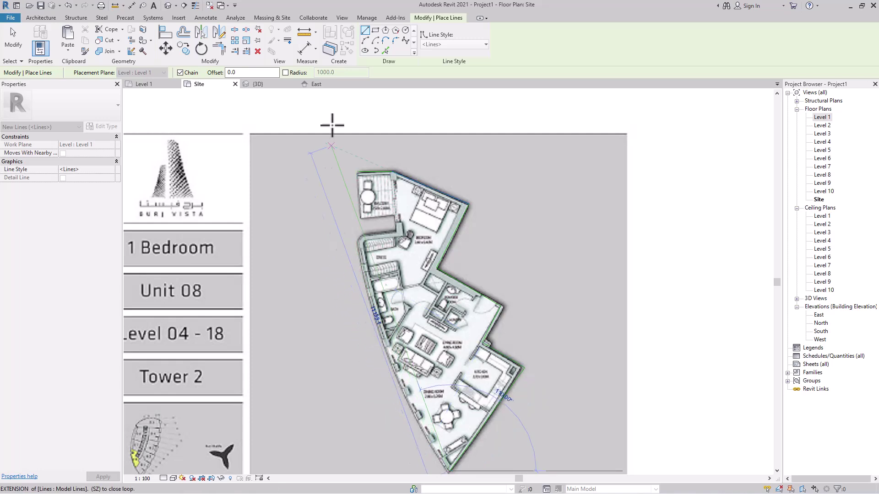
Step: Trace the apartment's curved outer facade with a three-point arc model line from the dining room tip to the dressing room wall
left_click(365, 40)
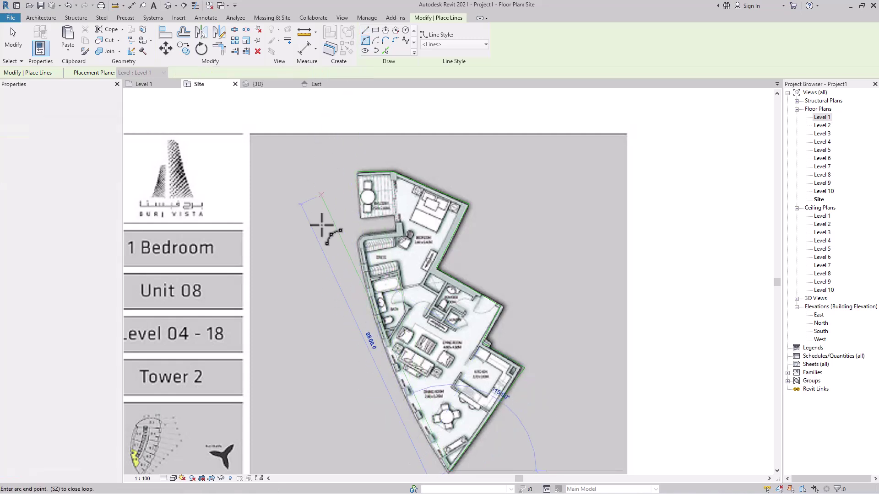
left_click(361, 254)
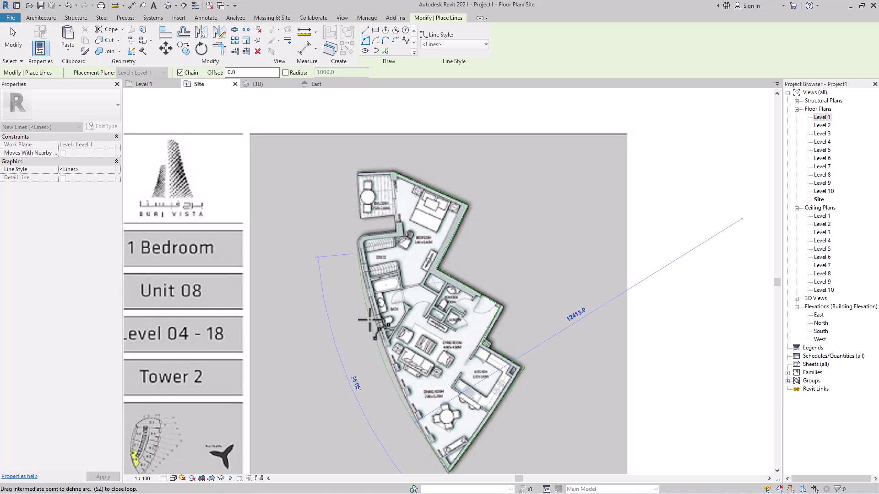
left_click(379, 320)
Step: Continue the outline with a short vertical line and a small arc around the dressing room's rounded outer corner
scroll(351, 239, "up", 3)
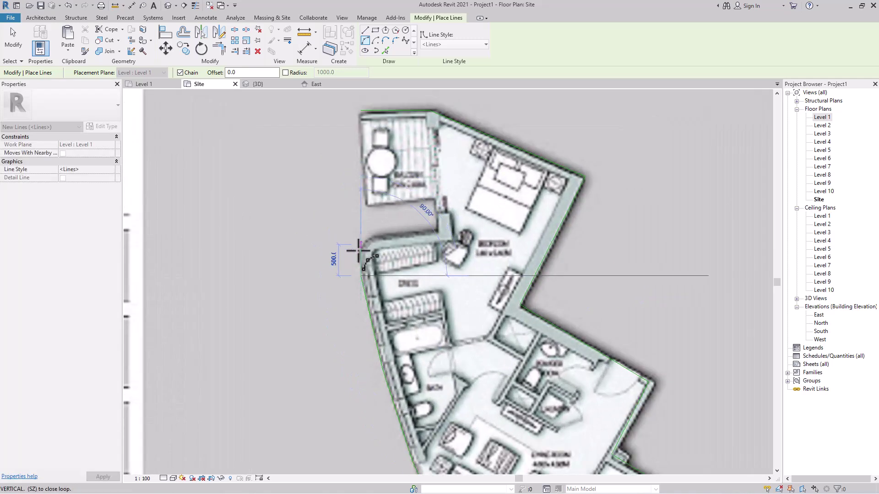
left_click(365, 31)
left_click(360, 256)
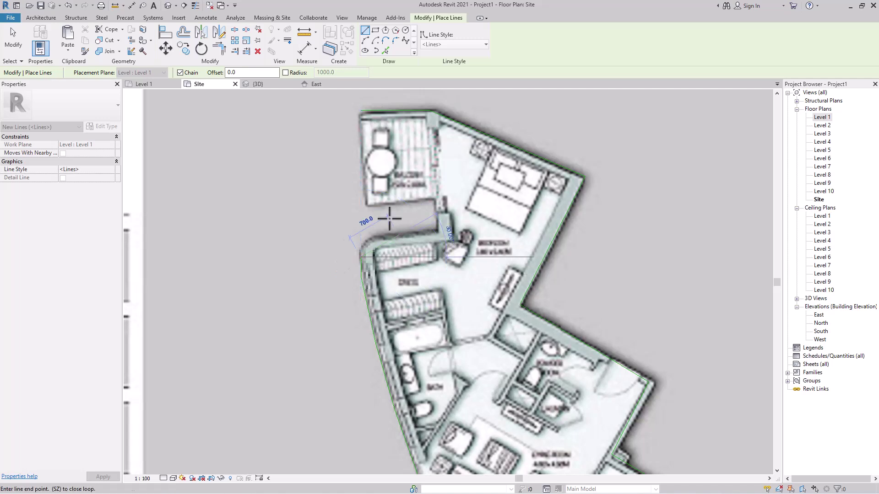
left_click(365, 40)
scroll(363, 233, "up", 4)
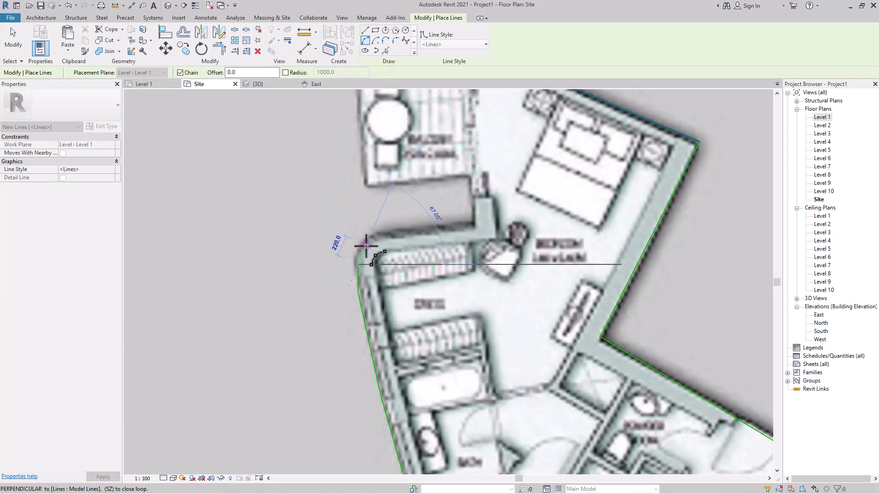
left_click(383, 233)
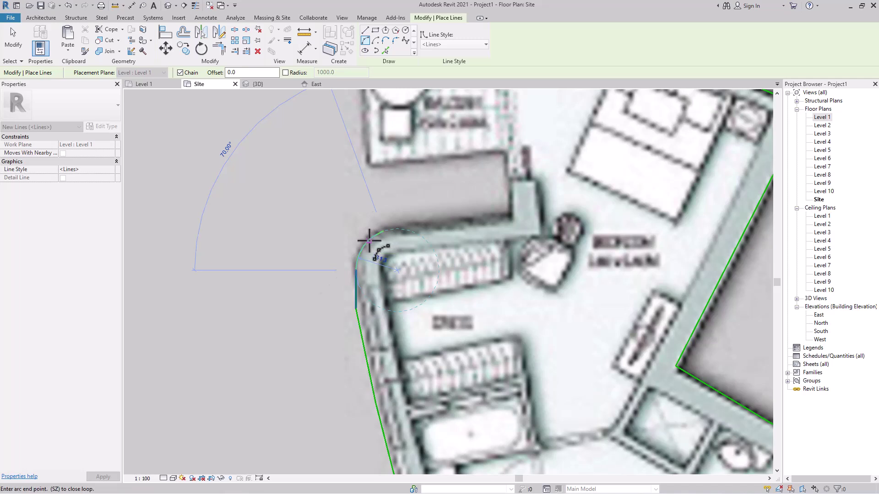
left_click(367, 243)
Step: Close the outline with straight model lines along the recess below the balcony and up the balcony's outer edge to the starting corner
left_click(365, 30)
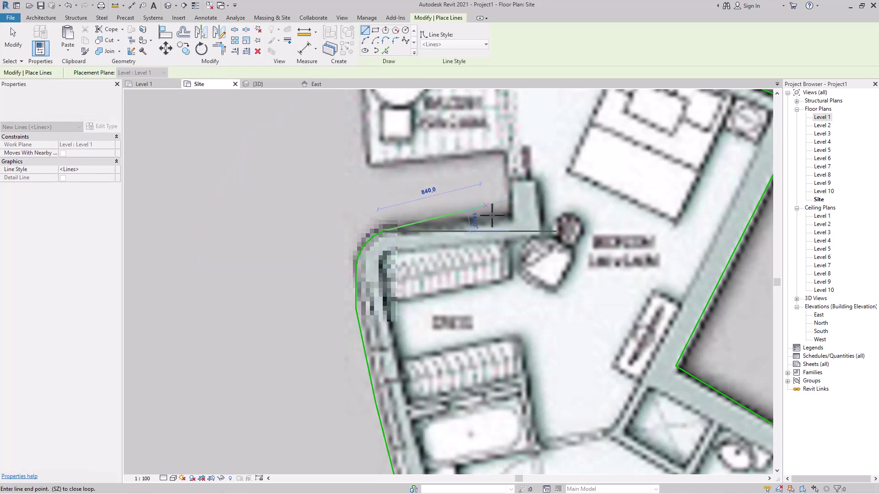
left_click(503, 150)
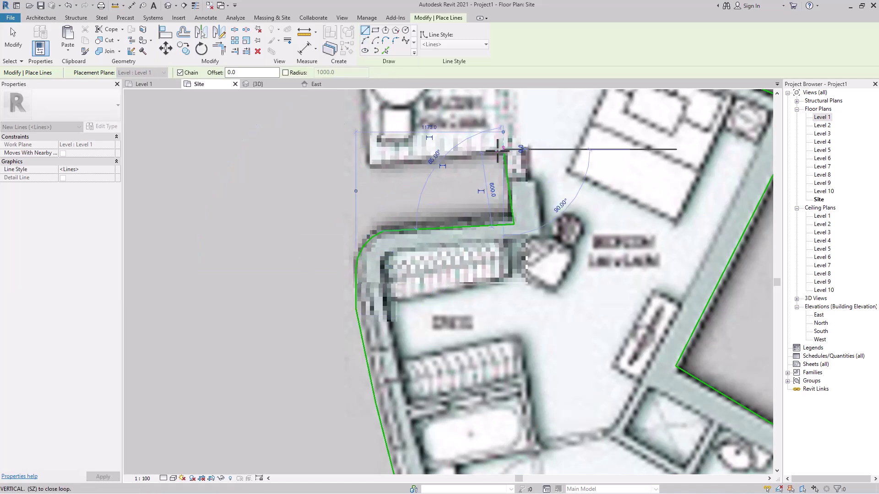
left_click(370, 167)
middle_click_drag(369, 167, 412, 232)
scroll(412, 232, "down", 2)
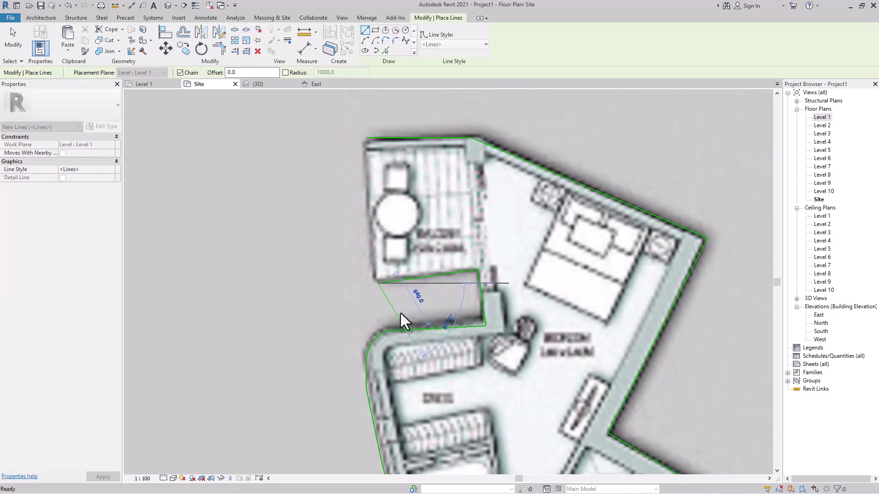
left_click(364, 137)
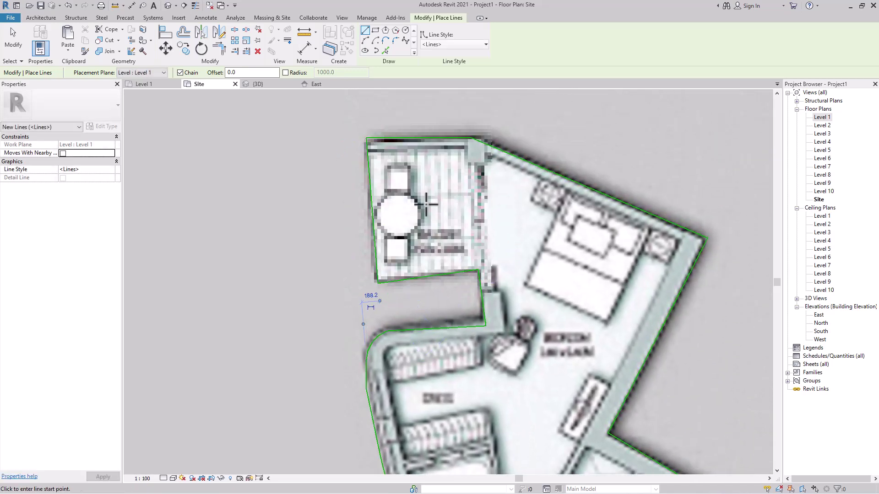
scroll(427, 209, "down", 2)
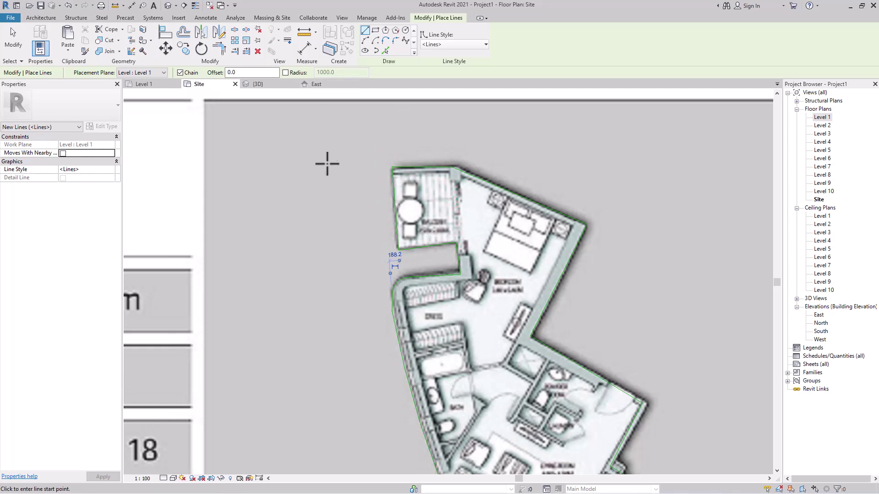
scroll(367, 161, "down", 2)
key("Escape")
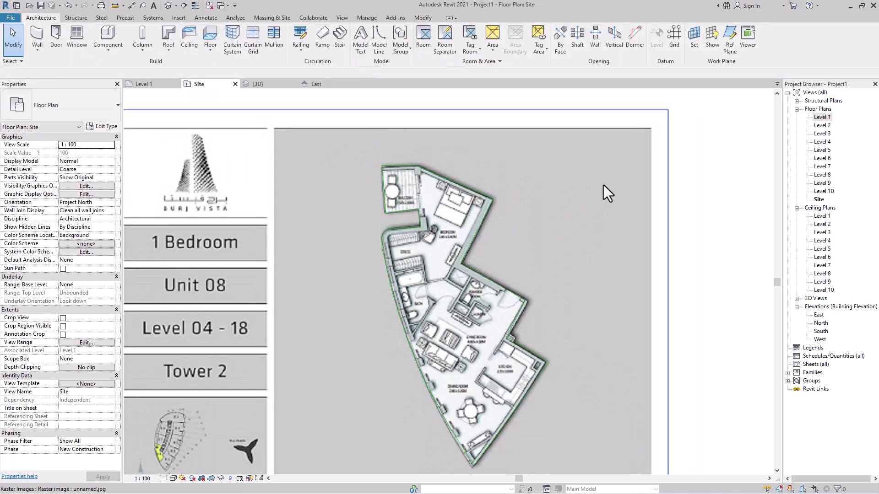
Step: Delete the imported unnamed.jpg plan image, keeping the traced outline in the Site plan
left_click(603, 185)
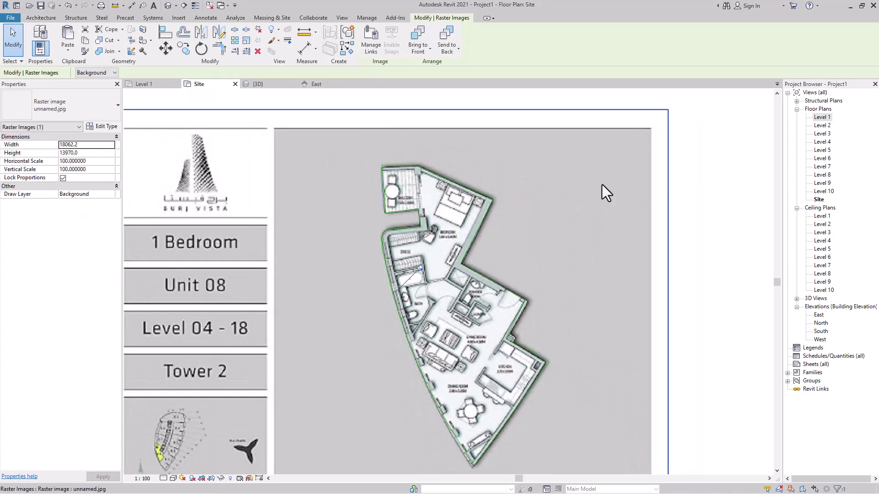
left_click(258, 52)
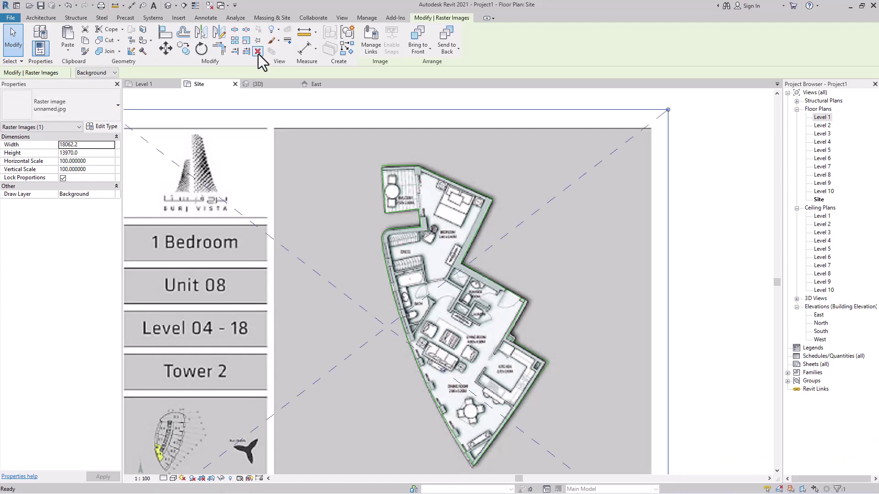
left_click(258, 52)
scroll(529, 394, "up", 2)
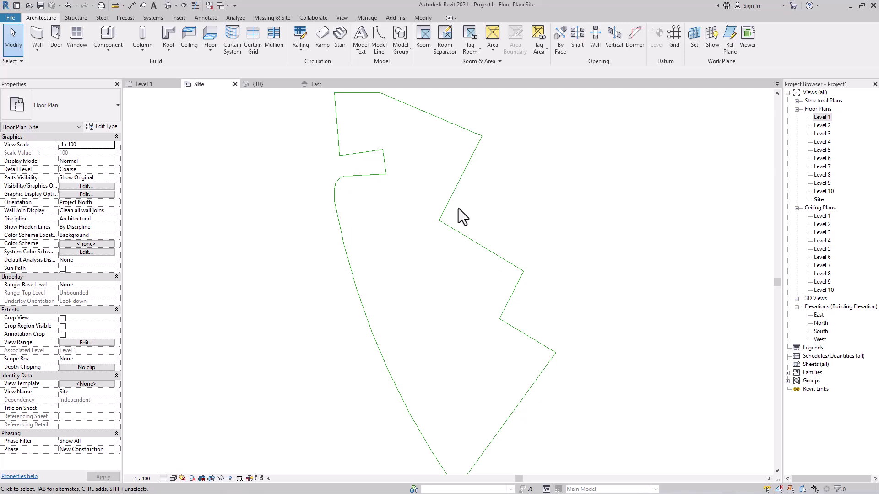
scroll(414, 225, "down", 3)
scroll(407, 232, "down", 2)
middle_click_drag(407, 232, 424, 289)
scroll(406, 270, "up", 1)
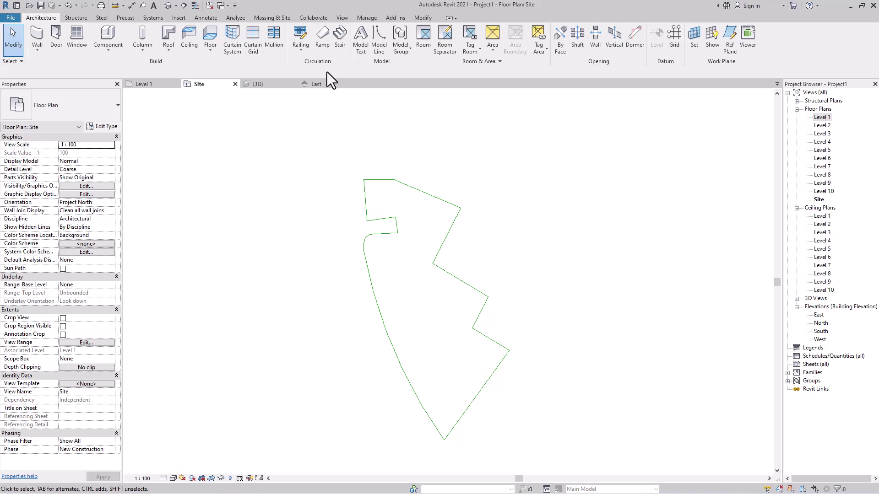
Step: Start an in-place mass, pick the whole traced apartment outline as its model lines, and create a solid form from it
left_click(264, 19)
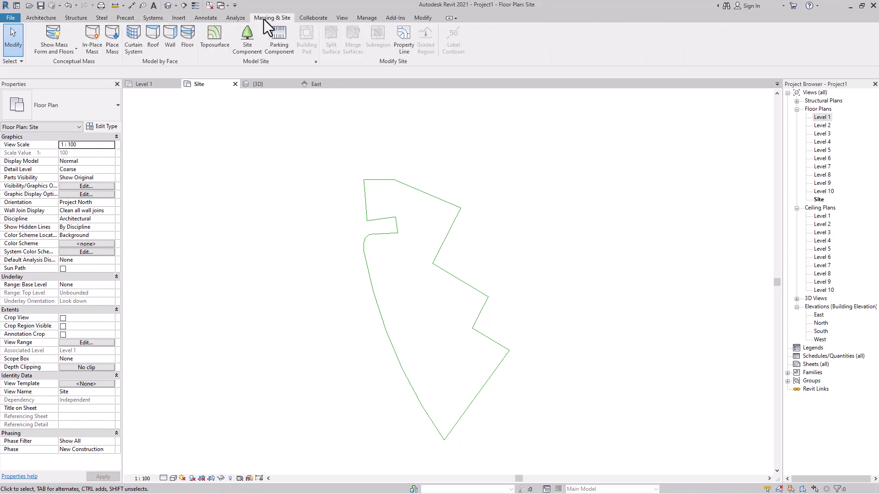
left_click(90, 47)
left_click(437, 266)
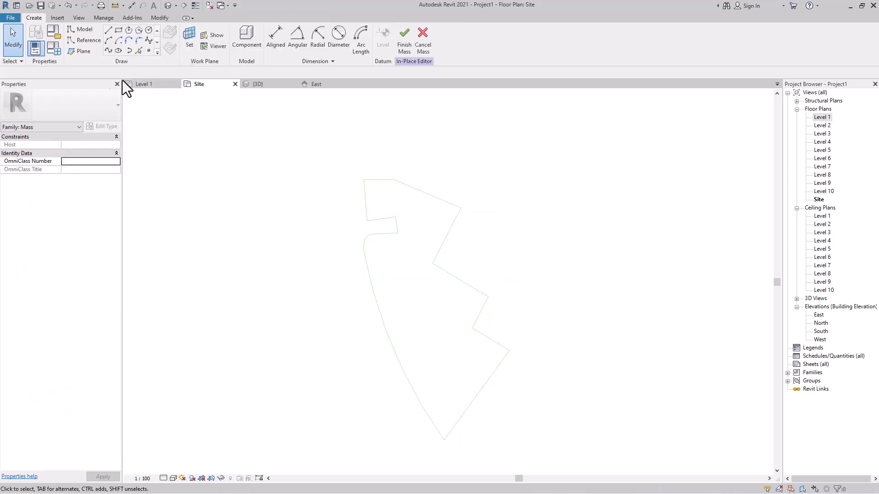
left_click(84, 29)
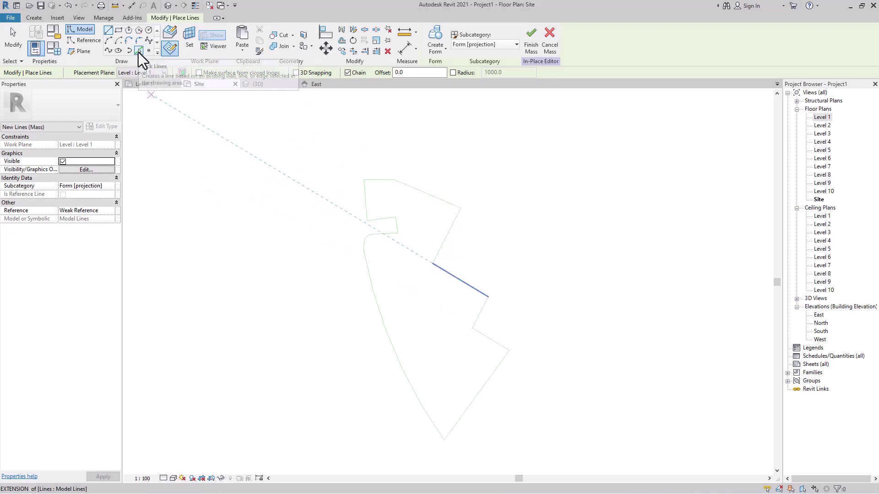
left_click(138, 51)
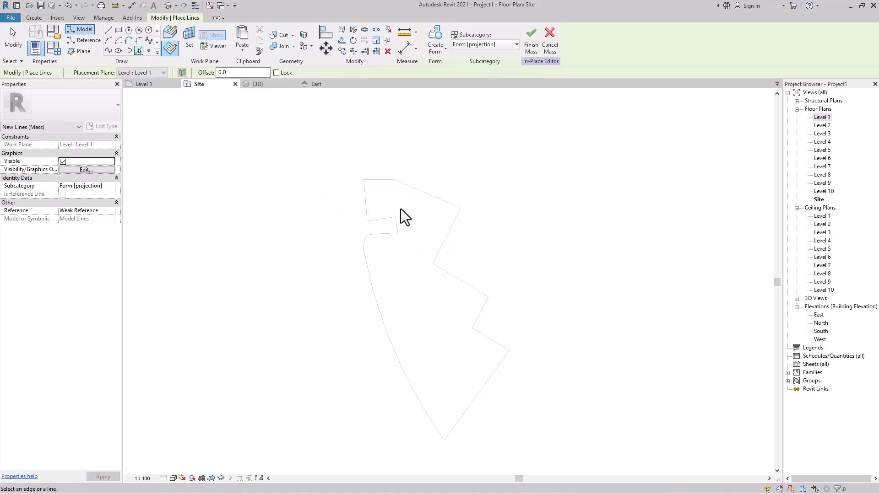
key("Tab")
left_click(378, 183)
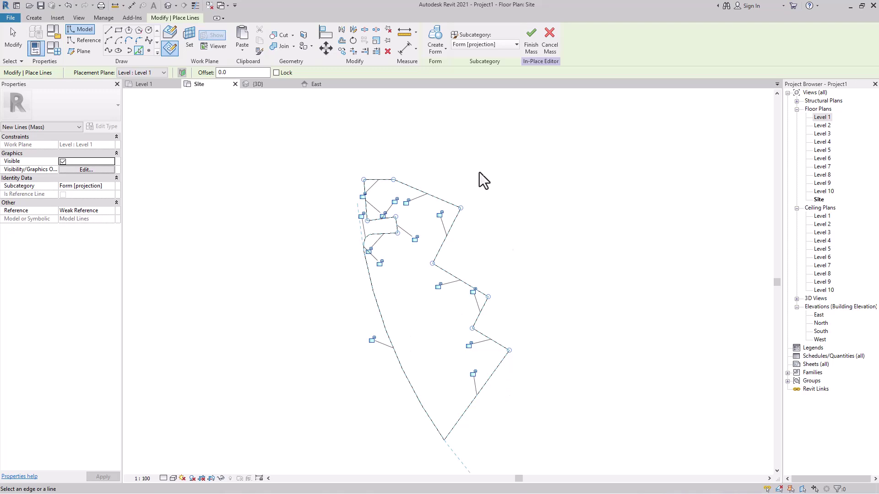
left_click(440, 51)
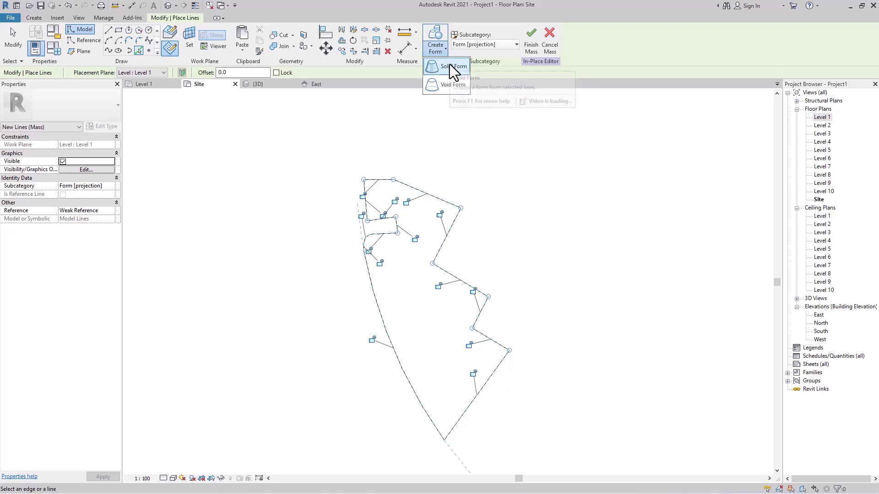
left_click(451, 68)
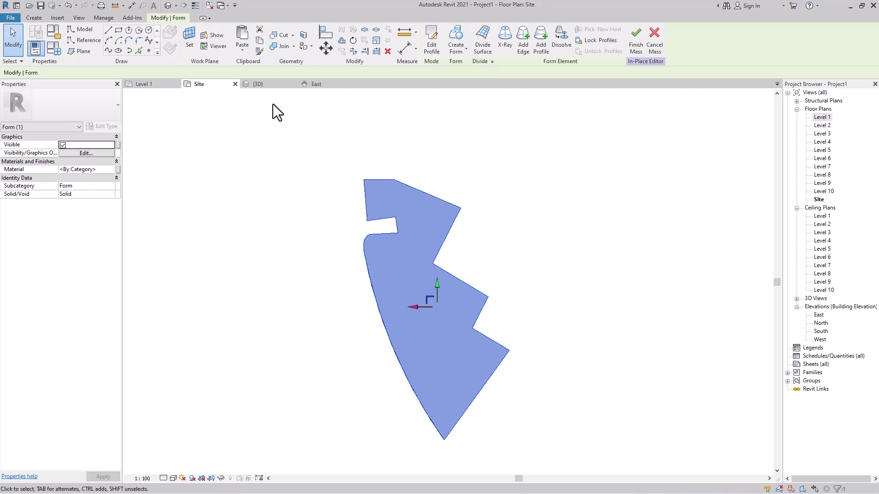
Step: Stretch the form's top face upward past Level 10 in the 3D view and finish the mass
left_click(259, 85)
scroll(403, 339, "down", 3)
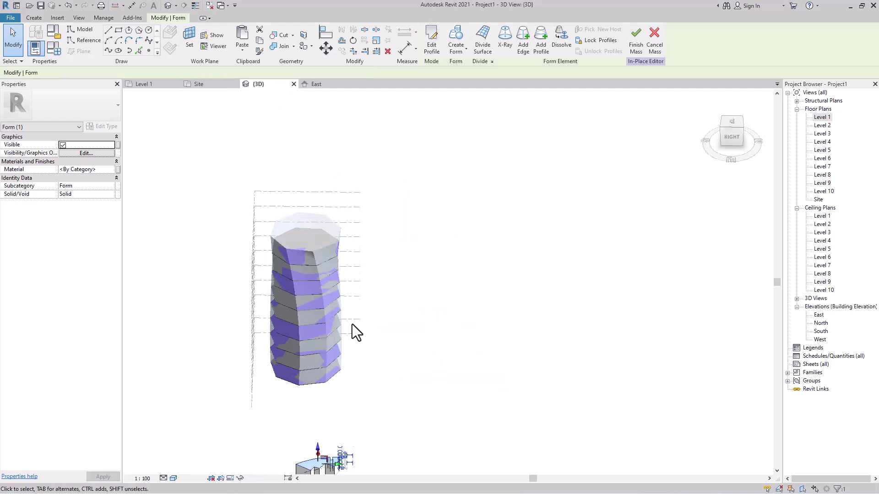
middle_click_drag(398, 447, 309, 465, "shift")
scroll(328, 451, "up", 4)
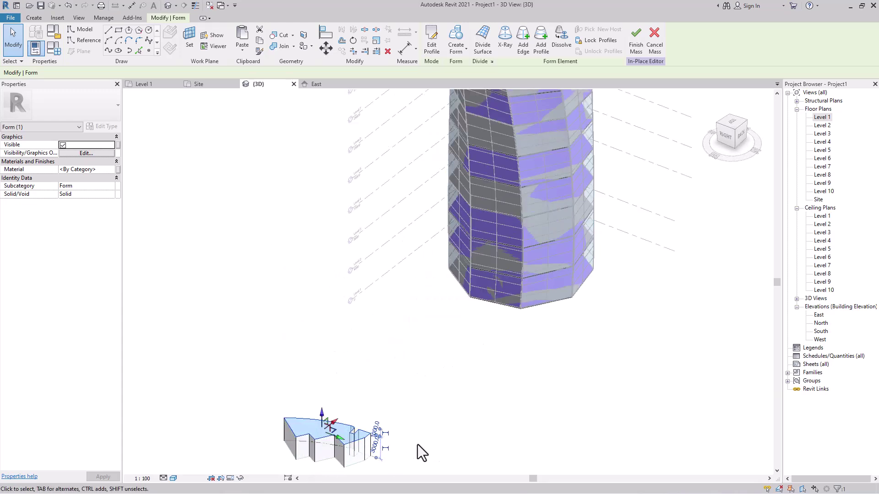
left_click_drag(321, 412, 315, 143)
left_click(486, 386)
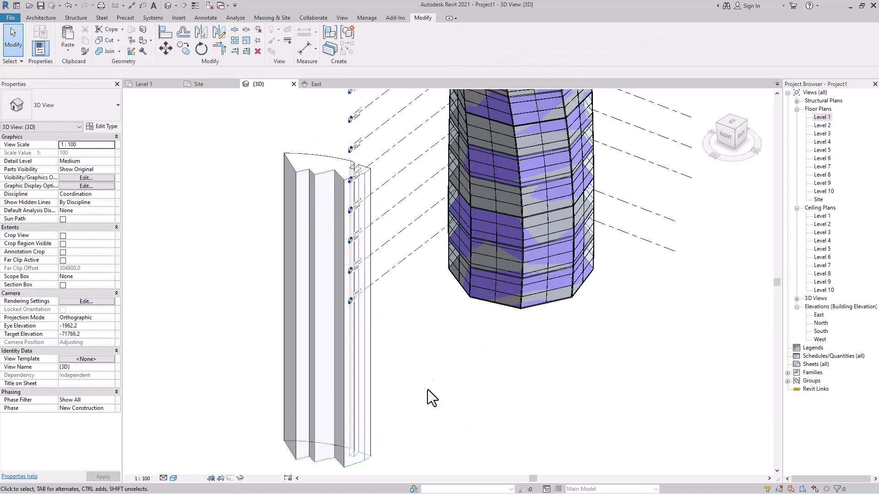
Step: Add mass floors to the apartment-shaped mass on all levels from Level 1 to Level 10
left_click(340, 293)
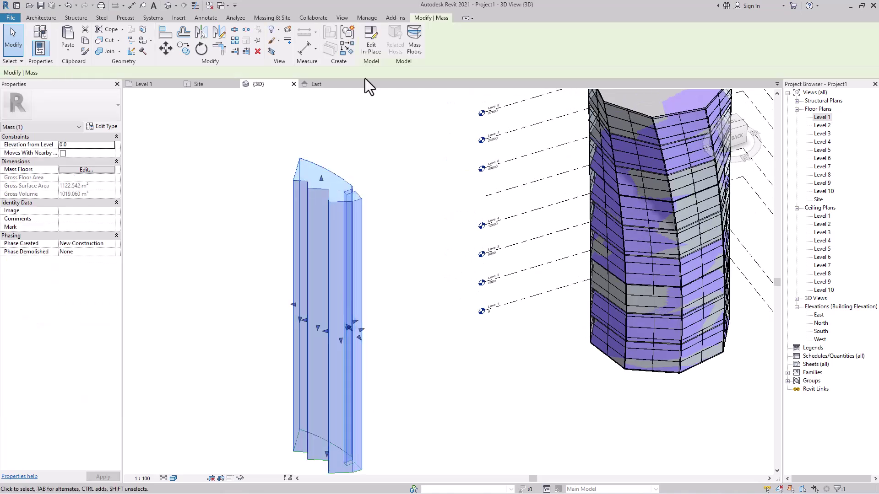
left_click(416, 46)
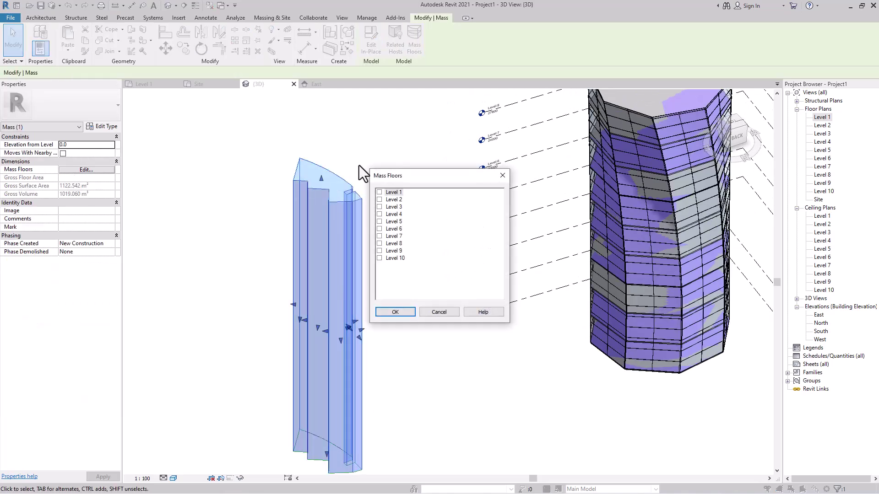
left_click(382, 258, "shift")
left_click(380, 258)
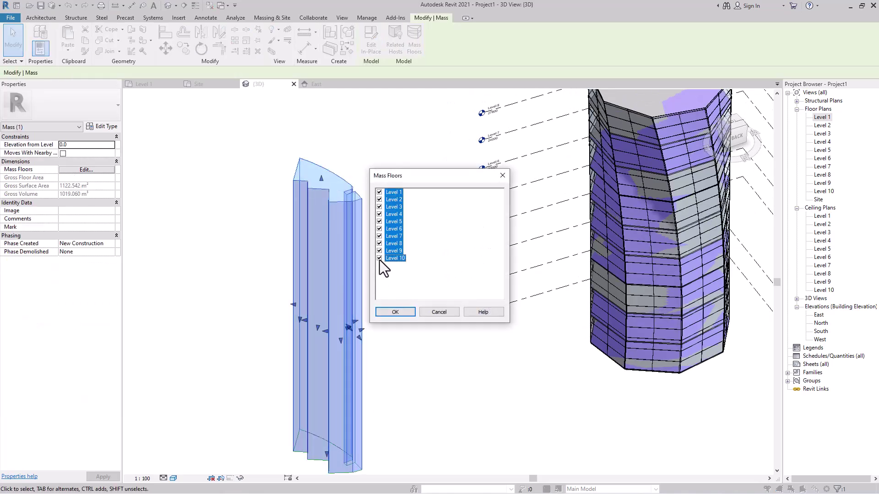
left_click(395, 312)
left_click(366, 322)
middle_click_drag(366, 323, 412, 291, "shift")
scroll(503, 326, "up", 3)
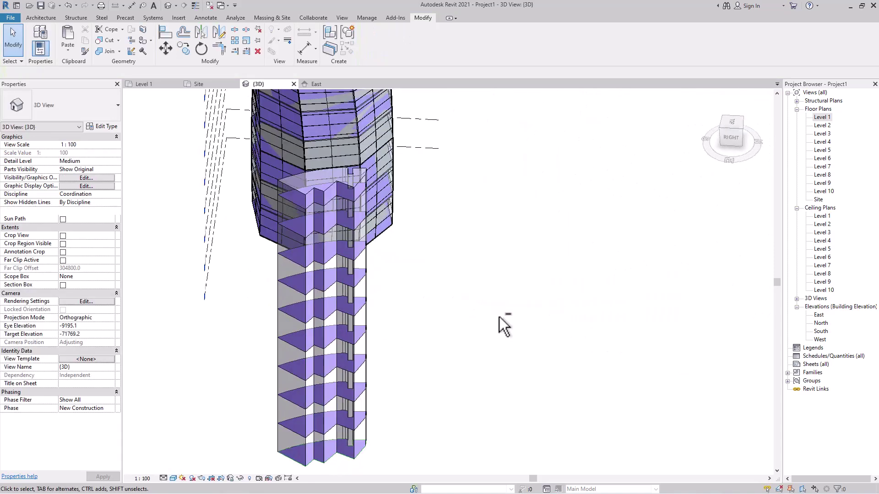
middle_click_drag(418, 245, 424, 276, "shift")
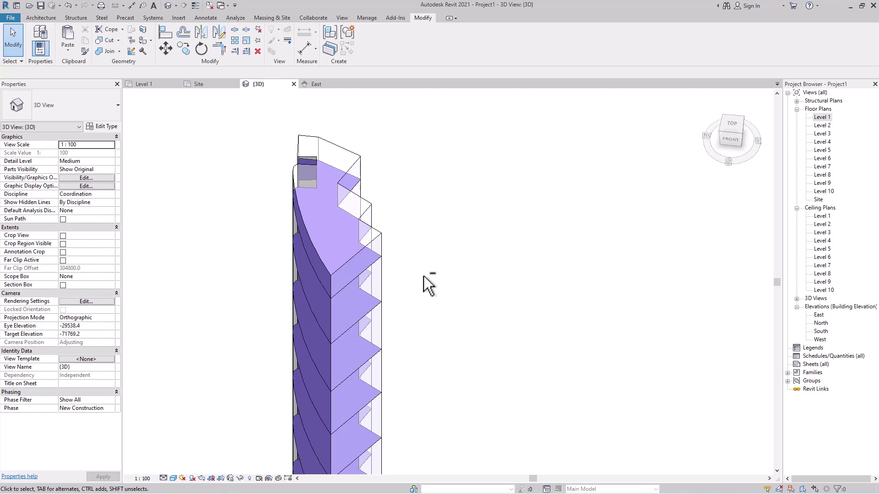
scroll(422, 278, "down", 8)
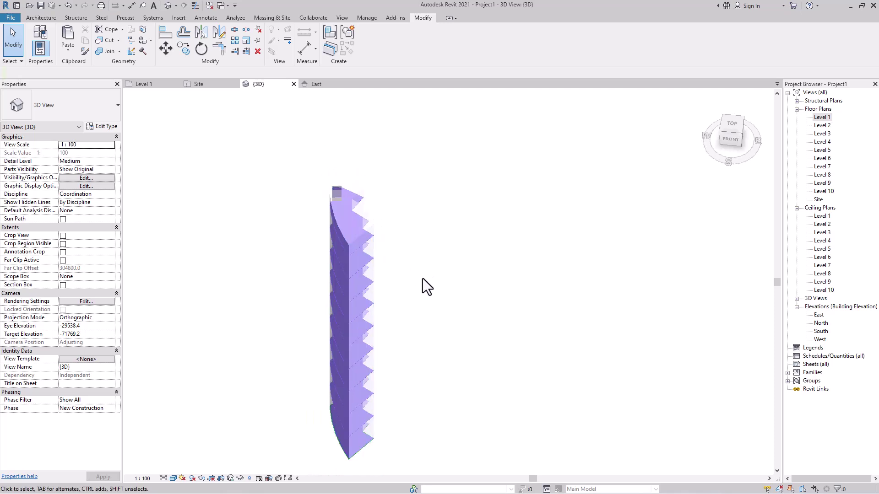
middle_click_drag(473, 300, 387, 281, "shift")
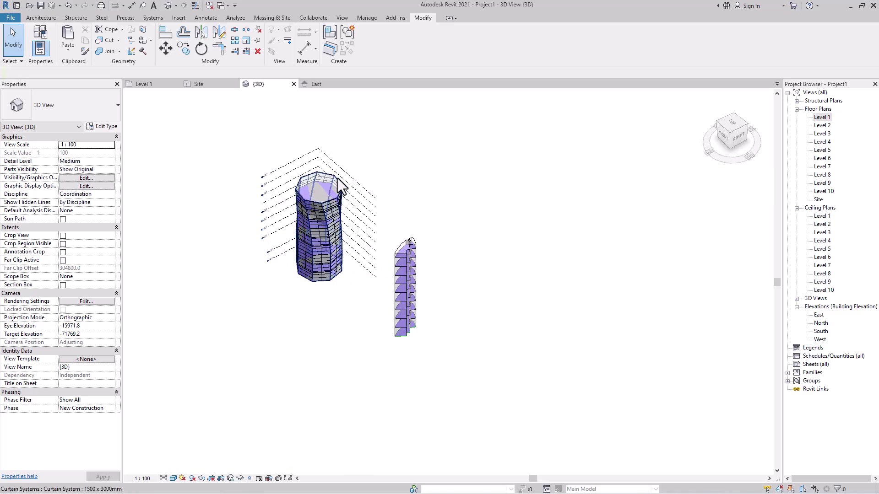